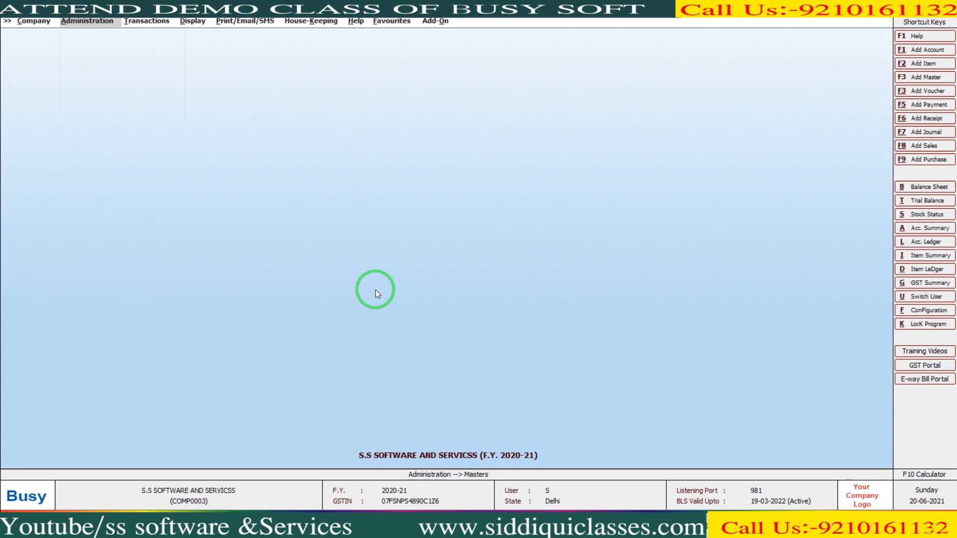
Step: Open the TDS/TCS settings in the company's features and options configuration
key(Return)
key(Down)
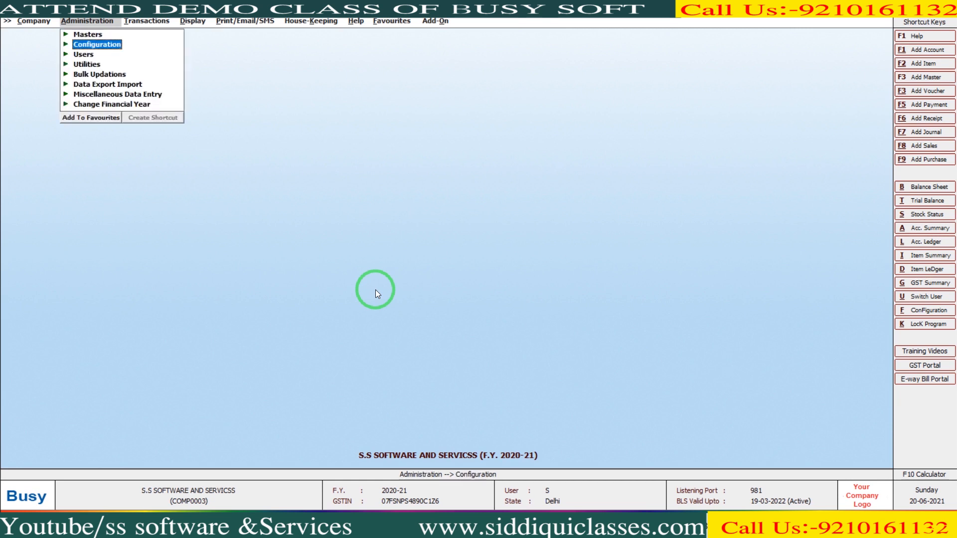
key(Return)
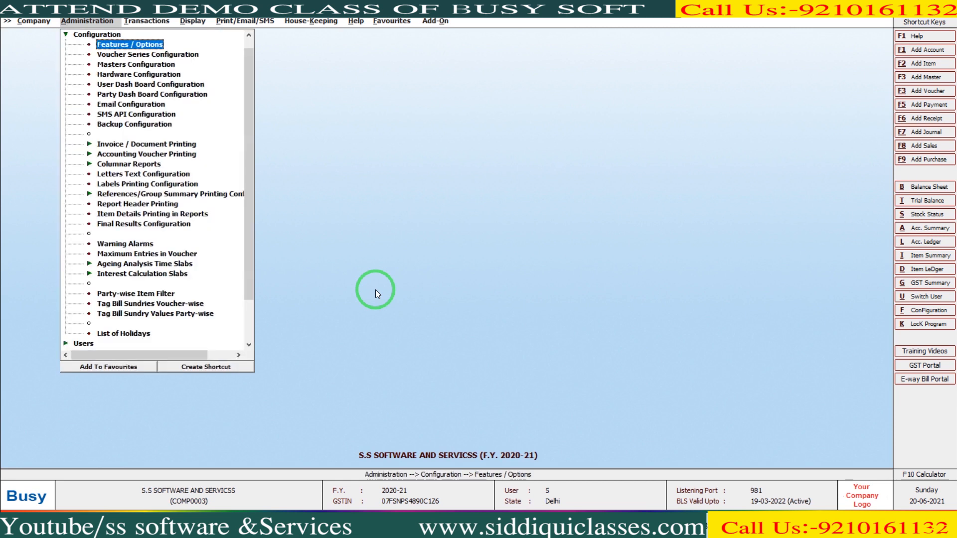
key(Return)
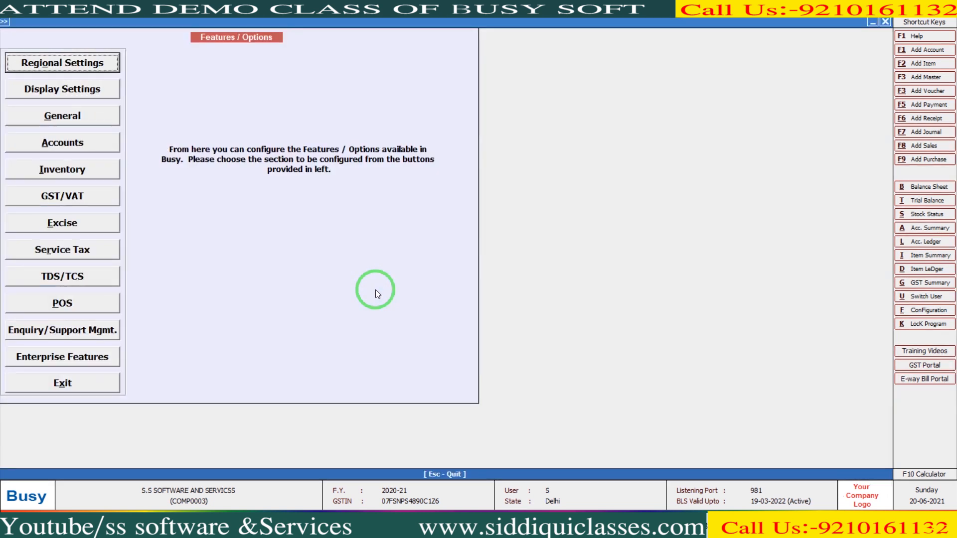
click(87, 274)
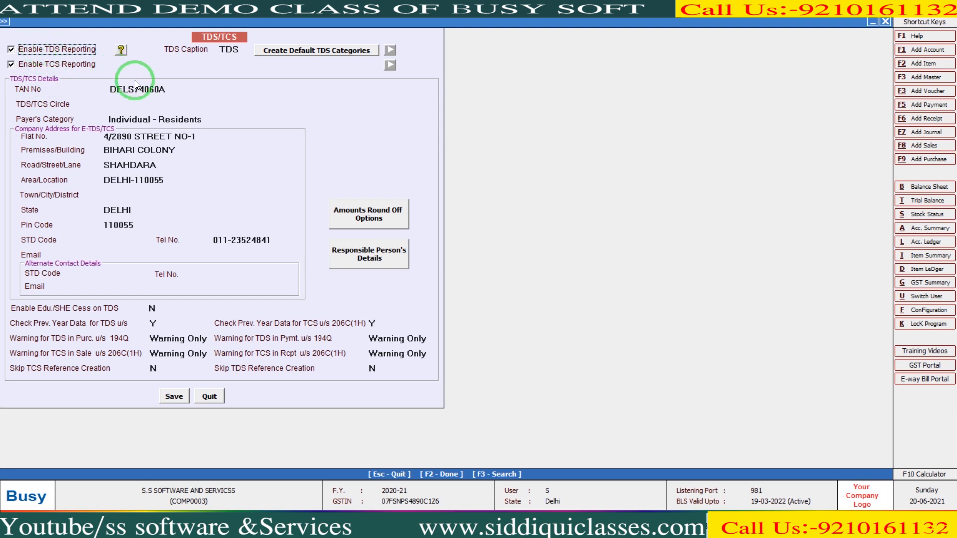
Step: Review the TAN, payer's category, company address and contact fields of the TDS/TCS details
click(160, 92)
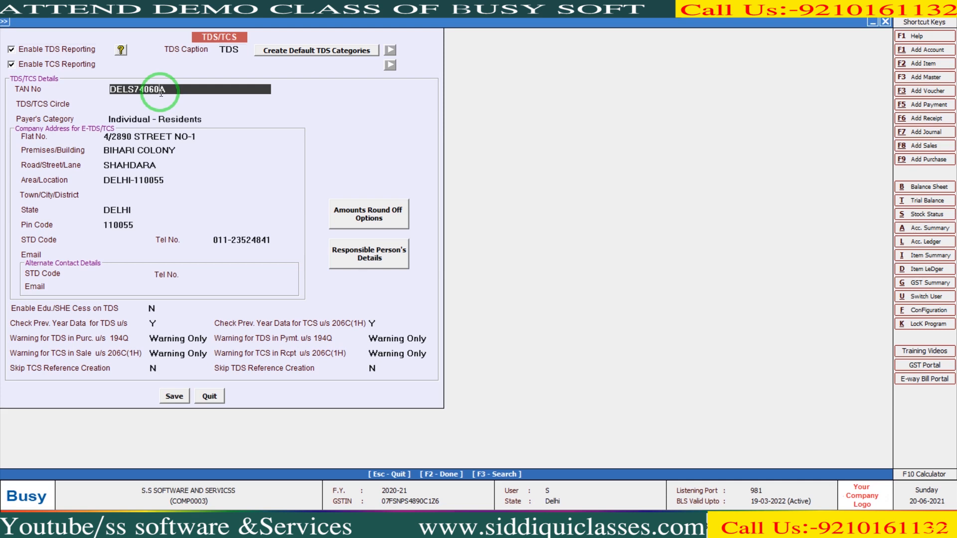
key(Return)
key(Return)
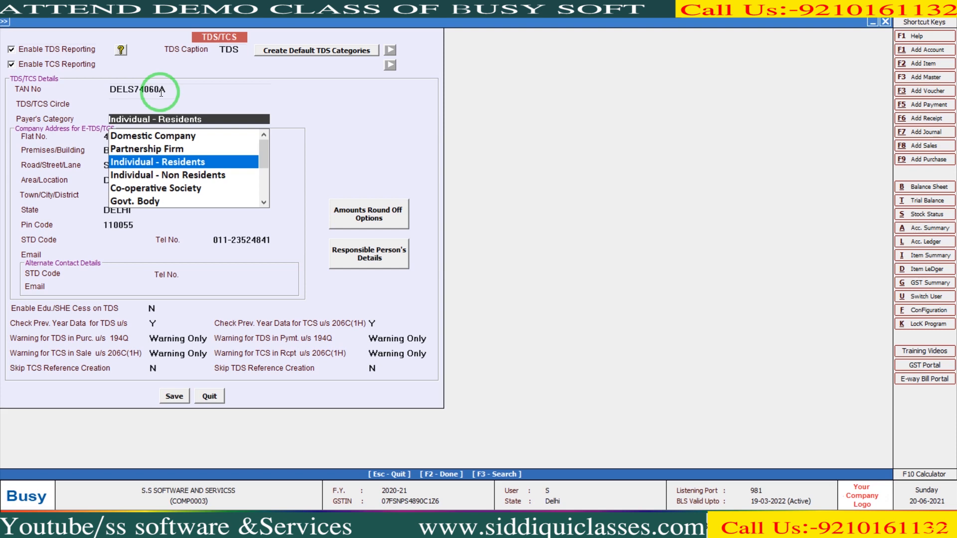
key(Return)
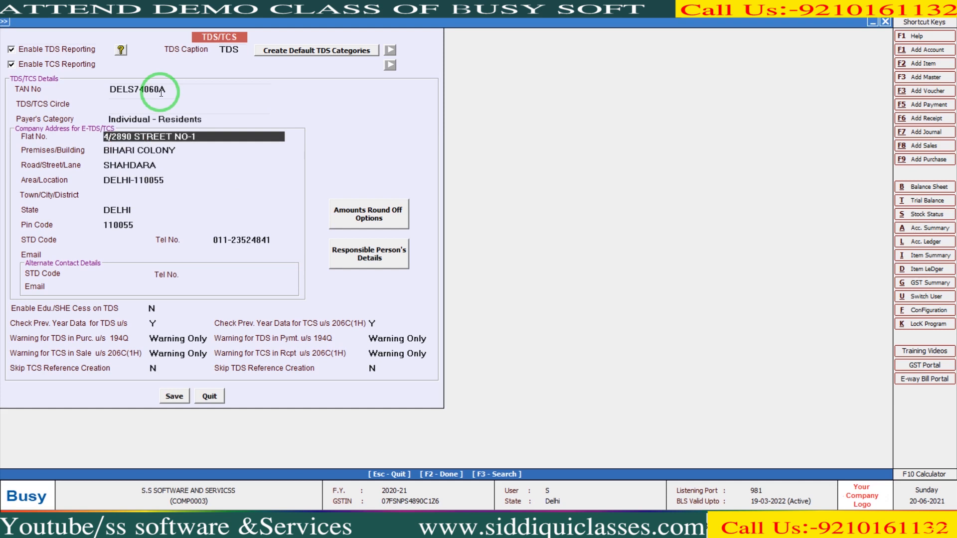
key(Return)
key(Return)
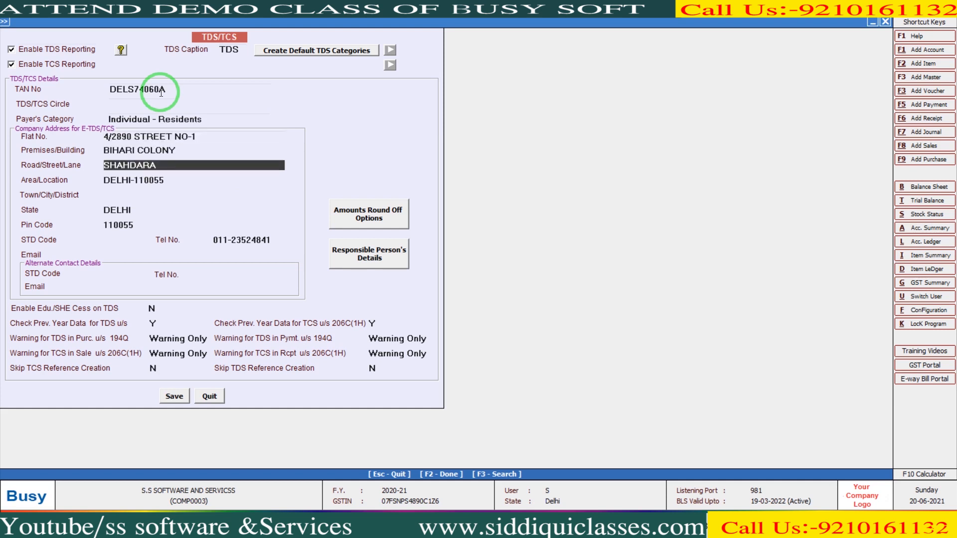
key(Return)
key(Return)
key(Return)
key(Return)
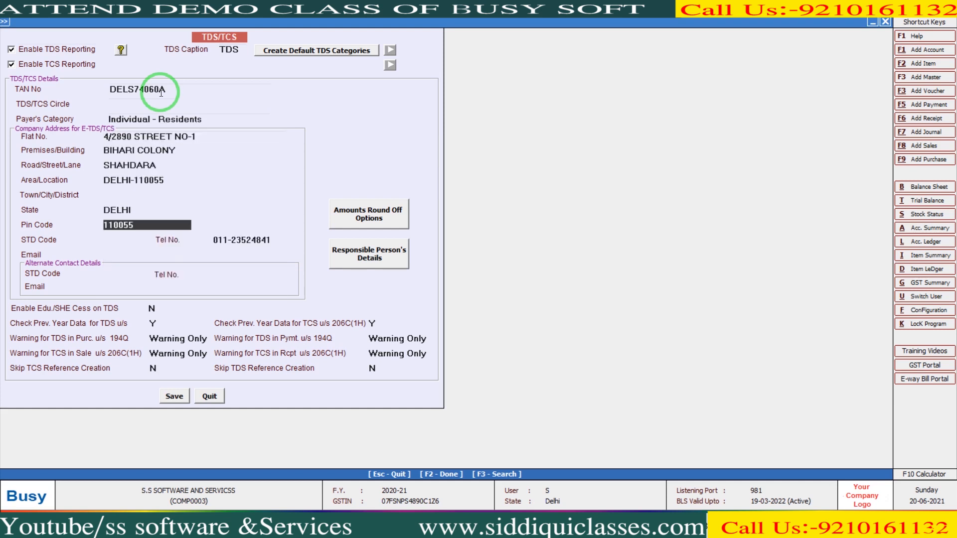
key(Return)
key(Return)
key(Return)
key(Return)
key(Return)
key(Return)
key(Return)
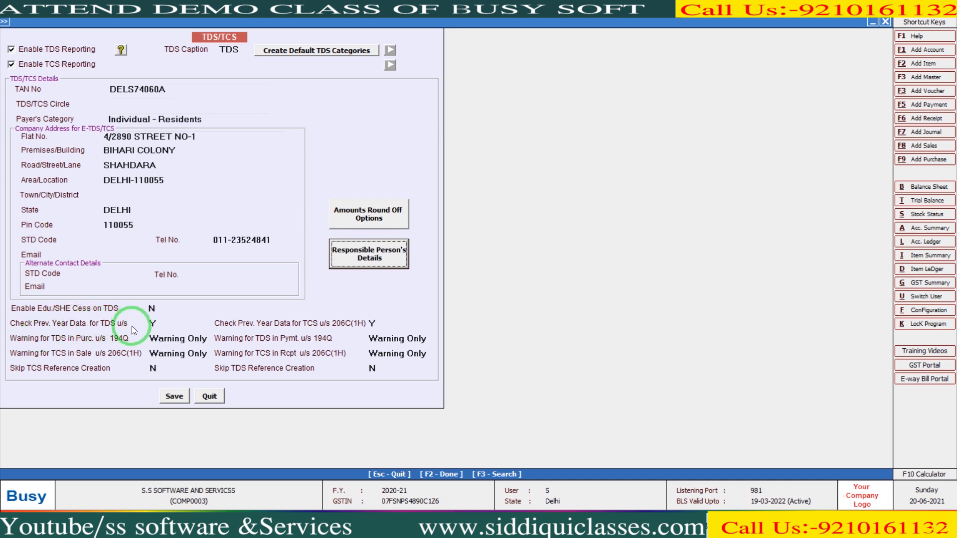
Step: Save the TDS/TCS configuration and return to the administration options
click(170, 396)
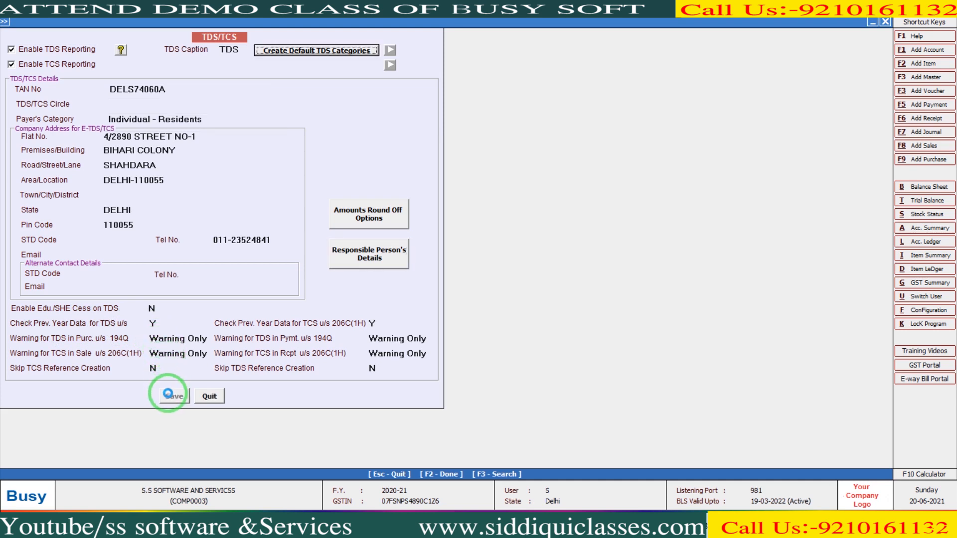
key(Escape)
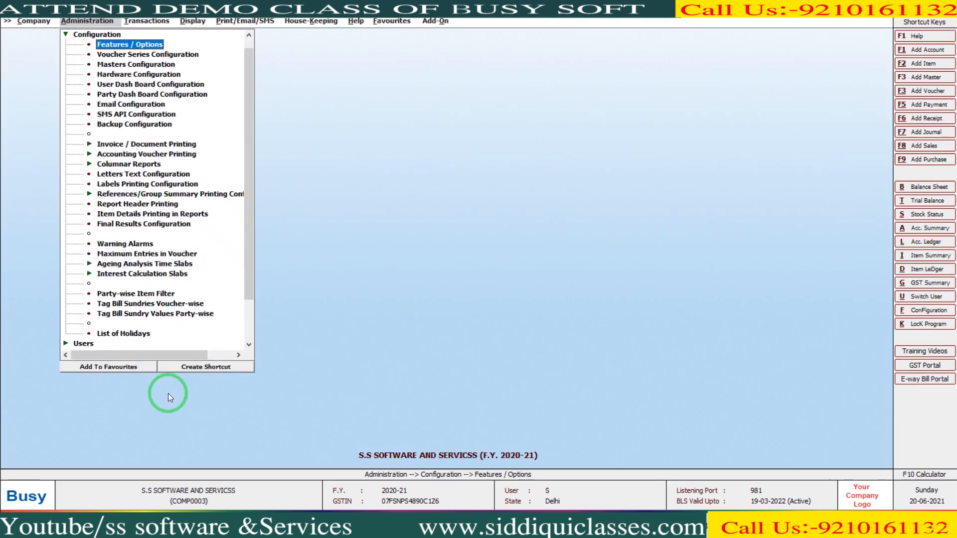
key(Escape)
Step: Open the list of TDS category masters available for modification
key(Up)
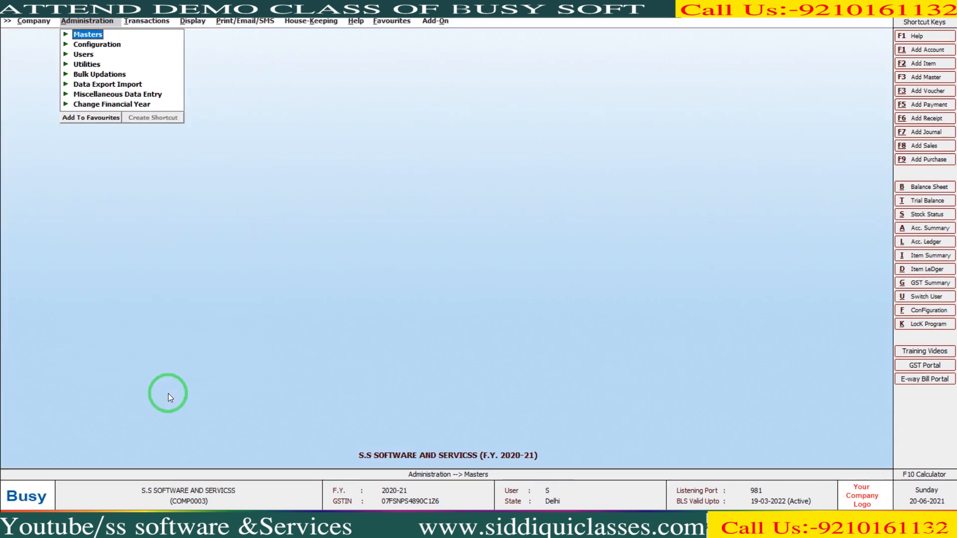
key(Return)
key(Down)
key(Down)
key(Down)
key(Down)
key(Down)
key(Down)
key(Down)
key(Down)
key(Down)
key(Down)
key(Down)
key(Down)
key(Down)
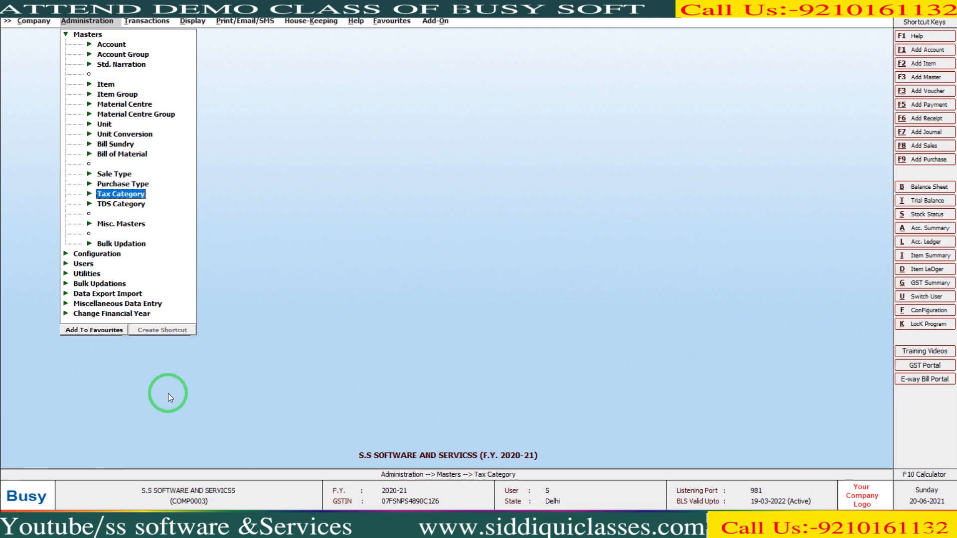
key(Return)
key(Down)
key(Return)
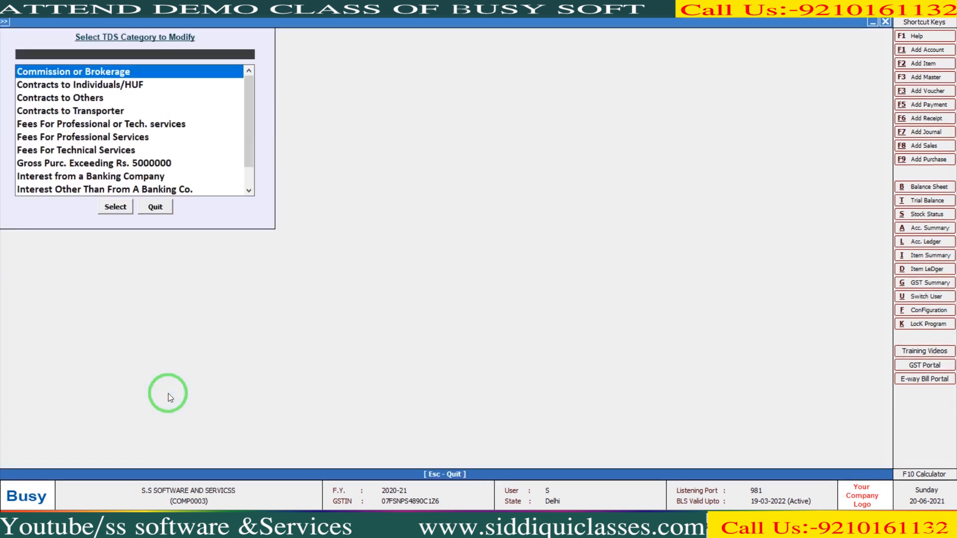
Step: Open the TDS category "Gross Purc. Exceeding Rs. 5000000" for modification
key(Down)
key(Down)
key(Down)
key(Down)
key(Down)
key(Down)
key(Down)
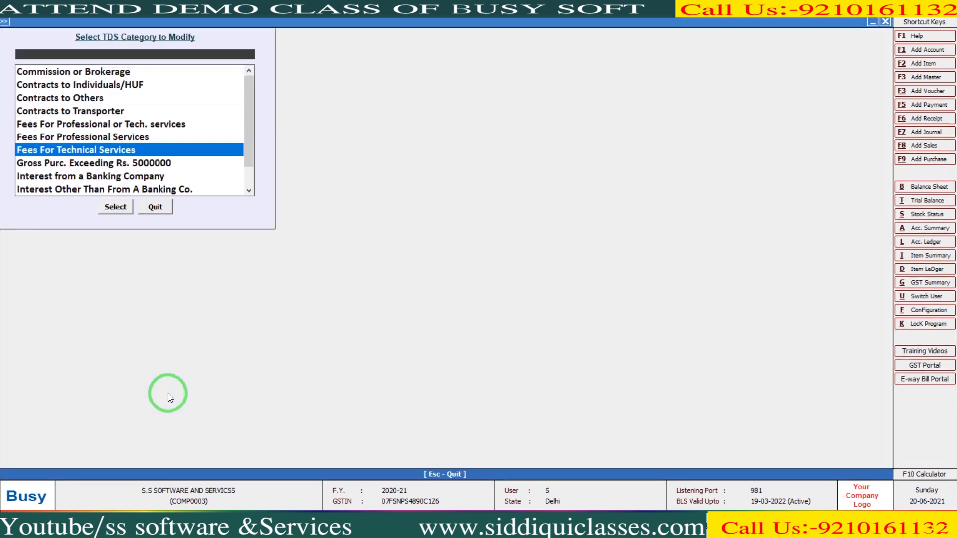
key(Return)
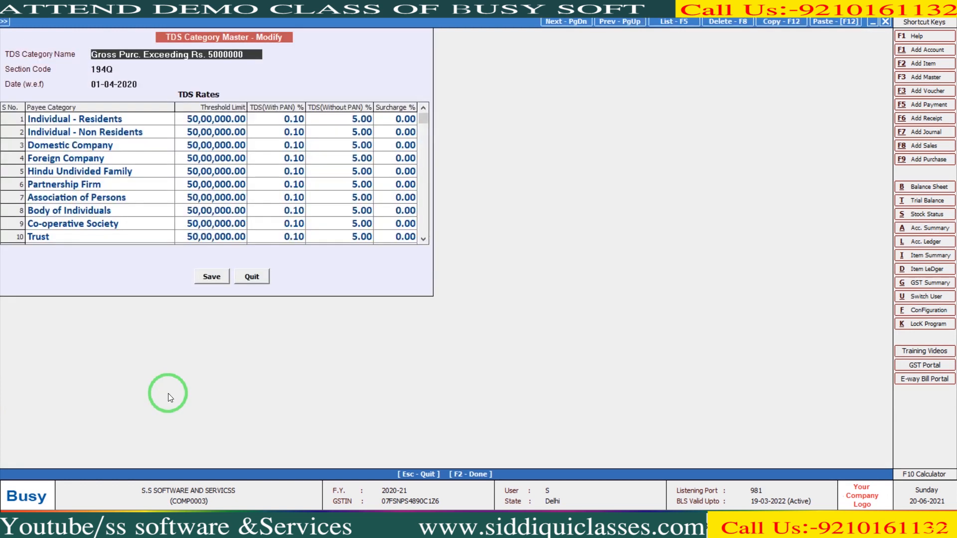
Step: Review the category's section code, effective date, threshold limit and TDS rates with and without PAN for resident individuals
key(Return)
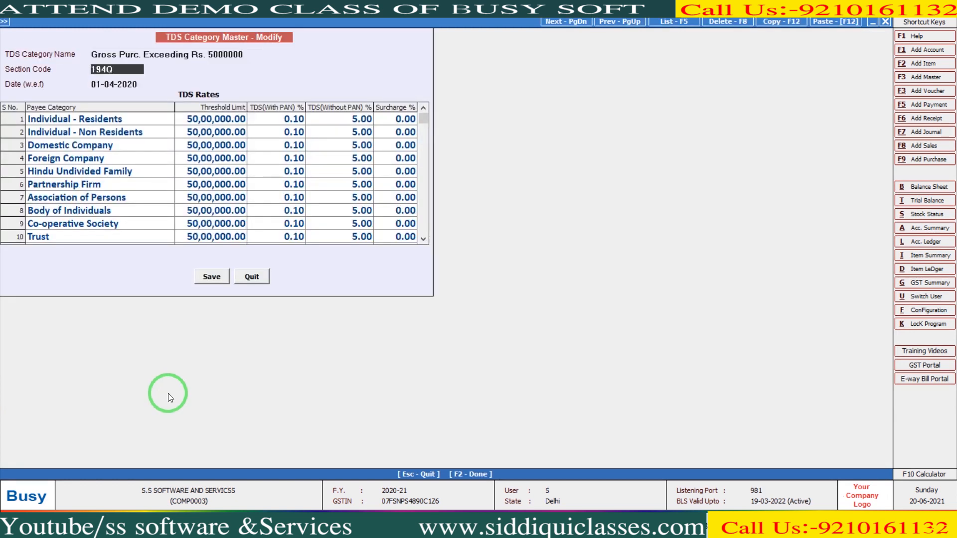
key(Return)
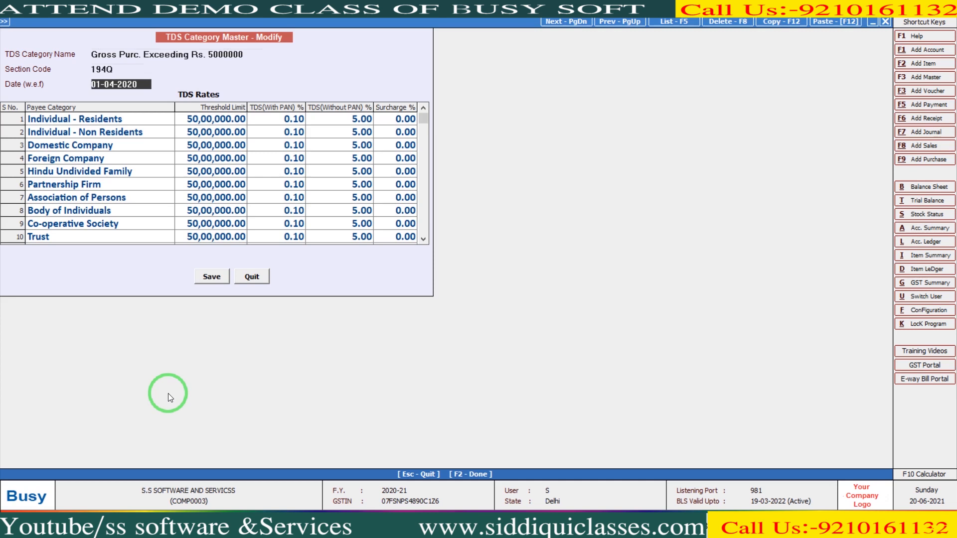
key(Return)
key(Return)
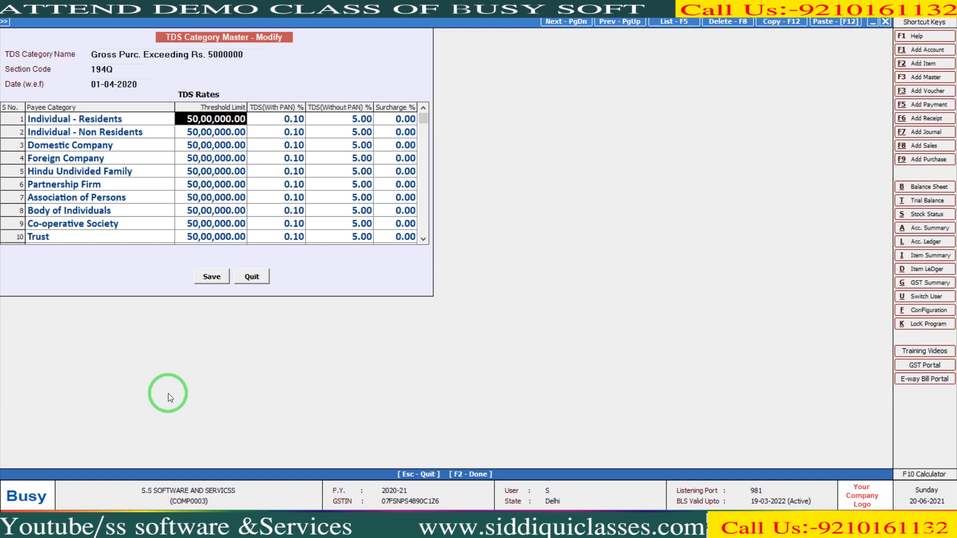
key(Return)
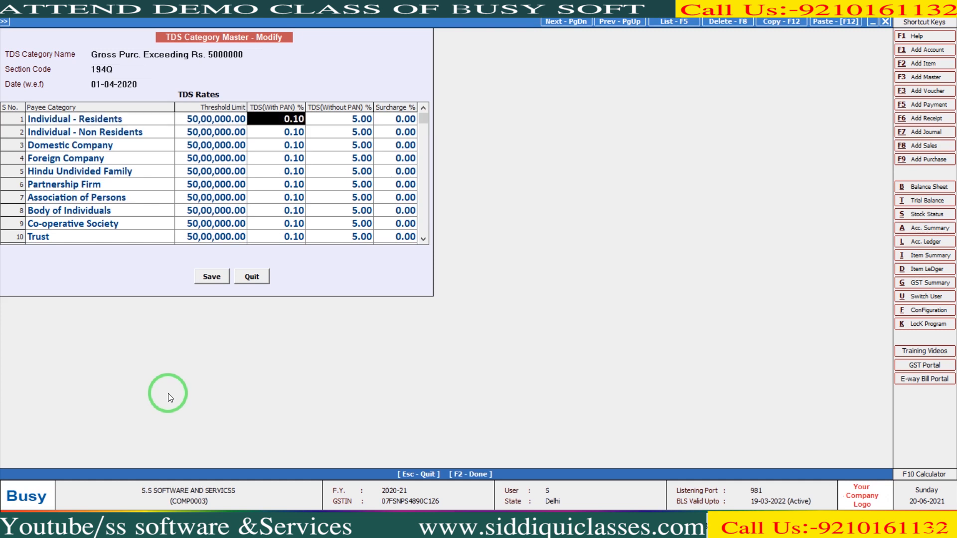
key(Return)
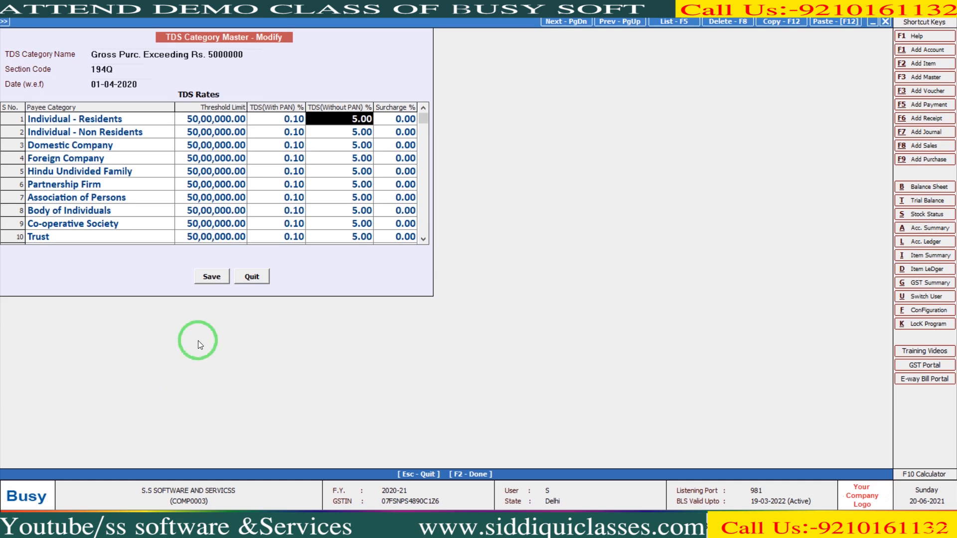
Step: Save the gross purchase TDS category and leave the category master list
click(219, 272)
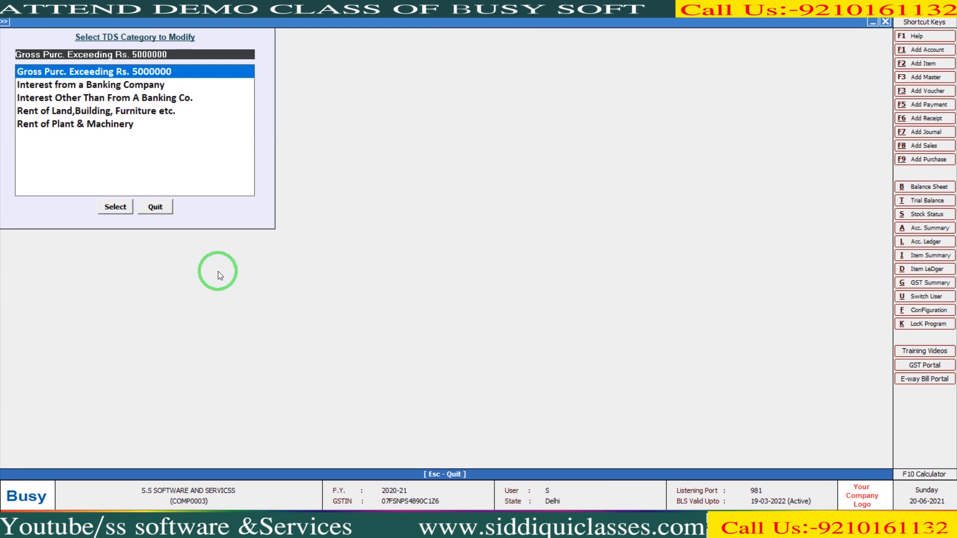
key(Escape)
key(Escape)
key(Escape)
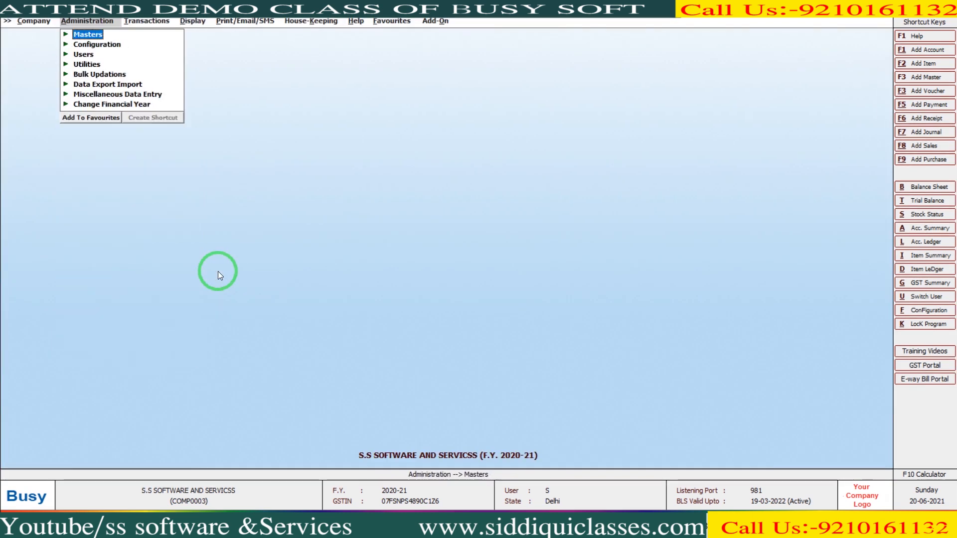
Step: Switch to TCS.pdf in Adobe Acrobat and examine the FS SOFTWARE AND SERVICES tax invoice on page 2
key(alt+Tab)
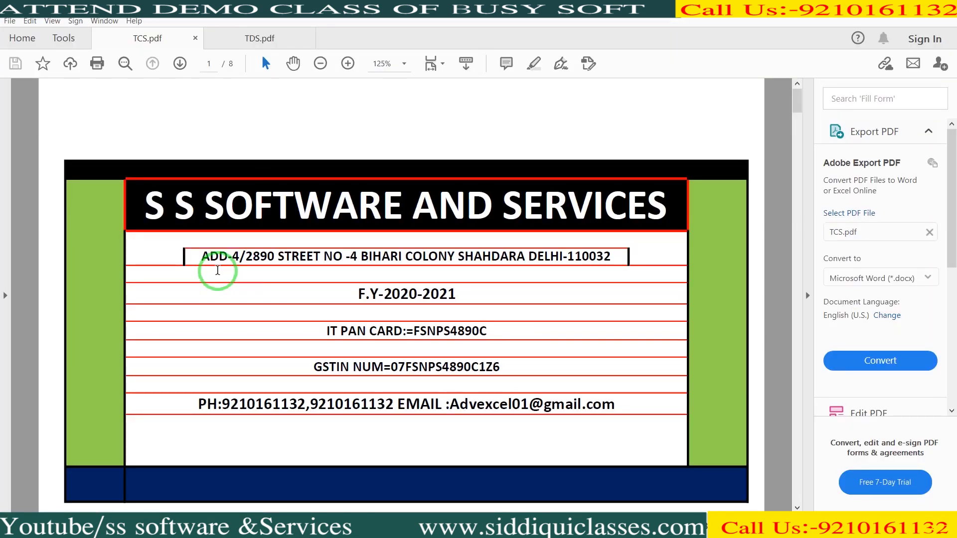
scroll(217, 270, down, 5)
scroll(218, 270, down, 1)
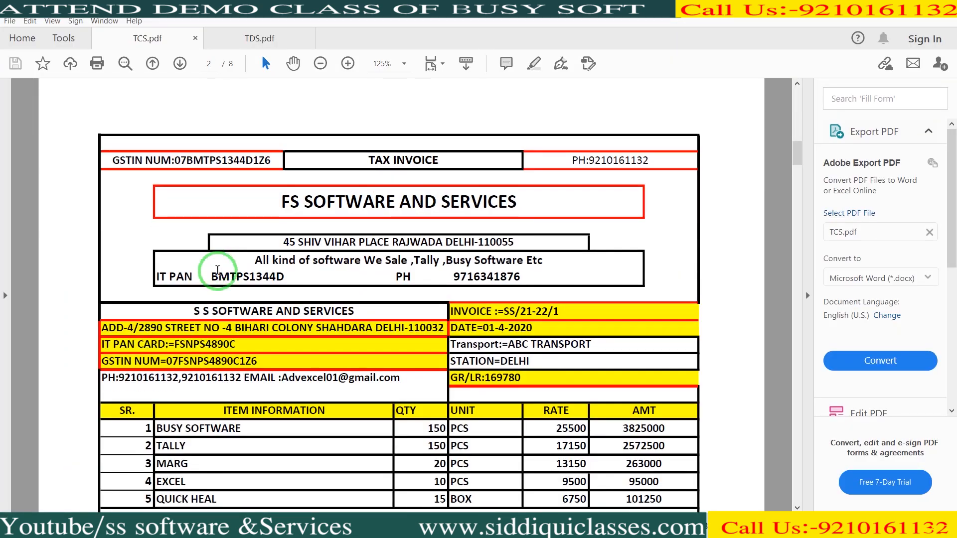
scroll(217, 271, down, 1)
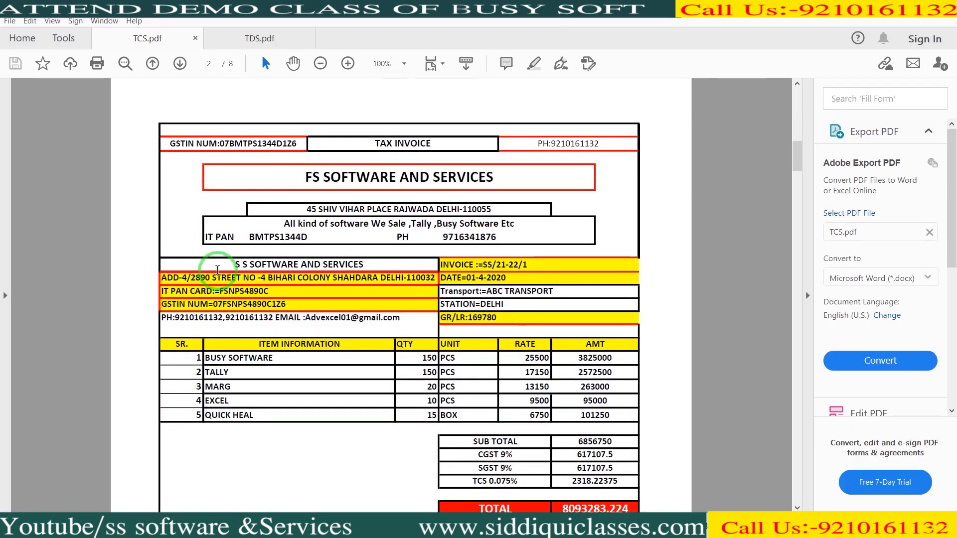
Step: Switch back to Busy, display the account ledger for Purchase and widen its Debit column
key(alt+Tab)
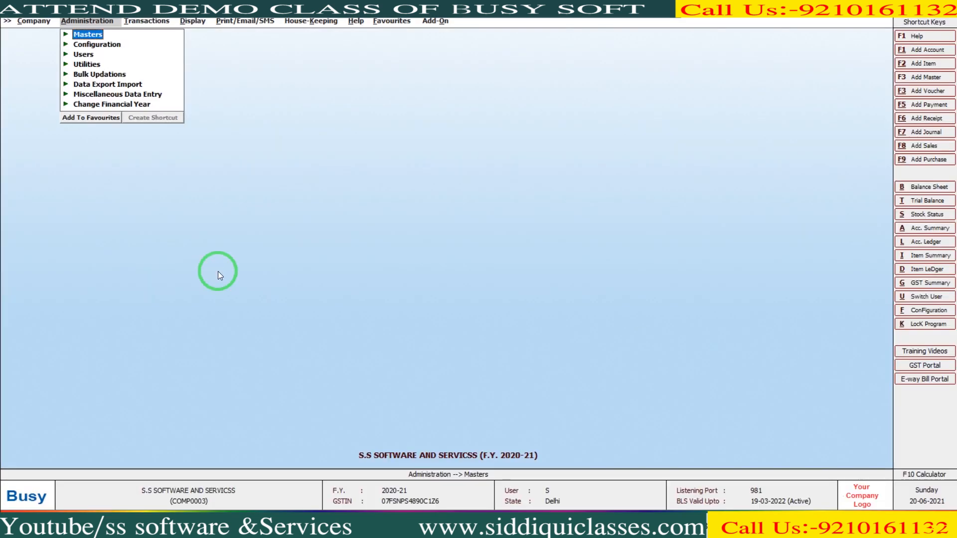
key(alt+l)
text(purc)
key(Return)
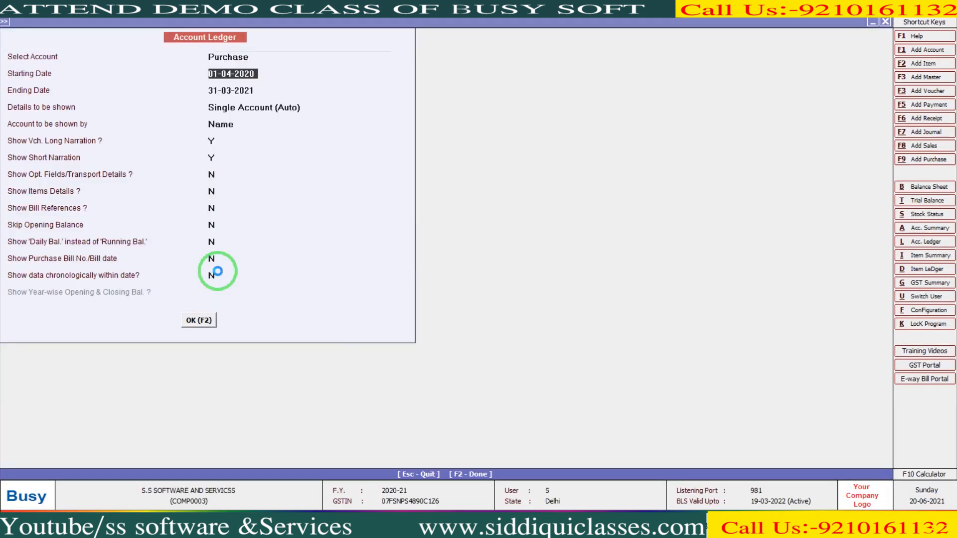
key(F2)
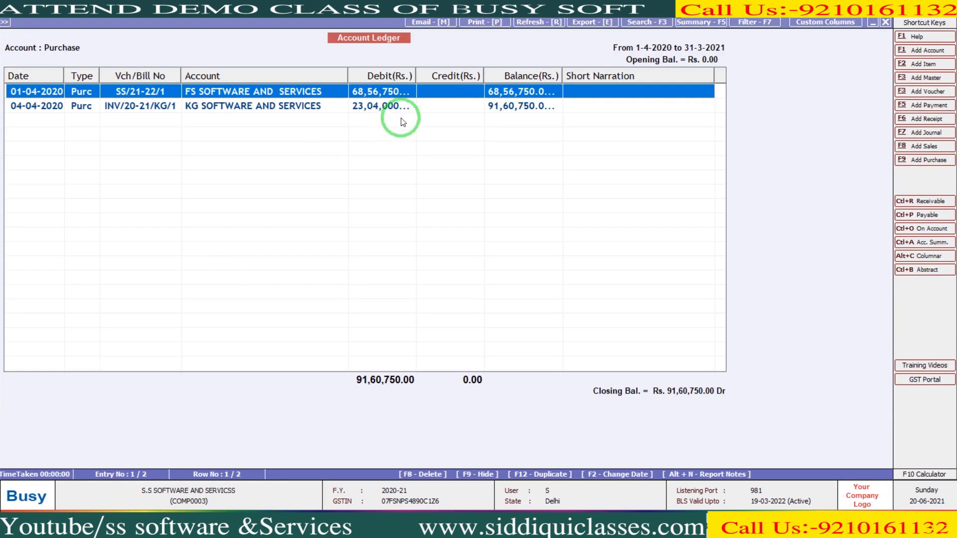
drag(418, 75, 432, 76)
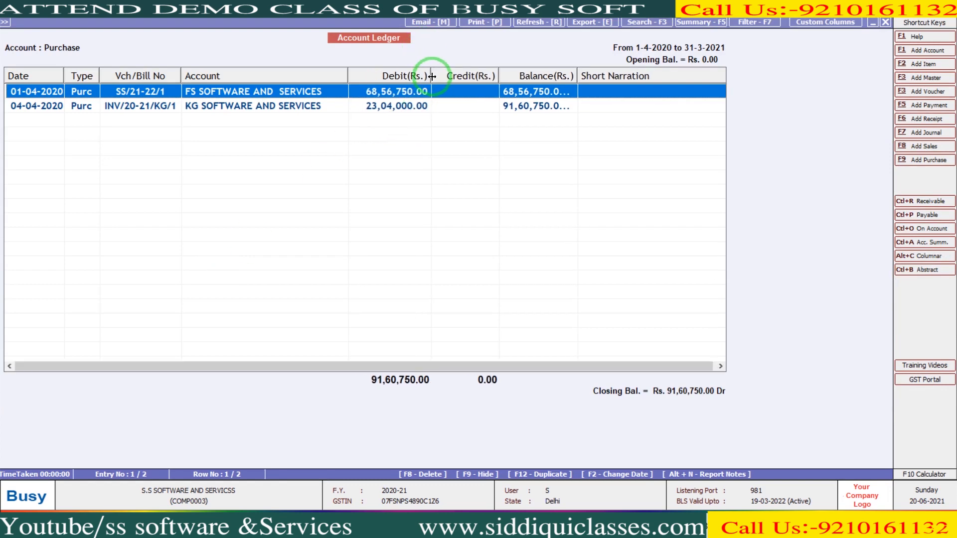
Step: Inspect the FS SOFTWARE AND SERVICES purchase voucher, close it and open the KG SOFTWARE AND SERVICES voucher from the Purchase ledger
key(Return)
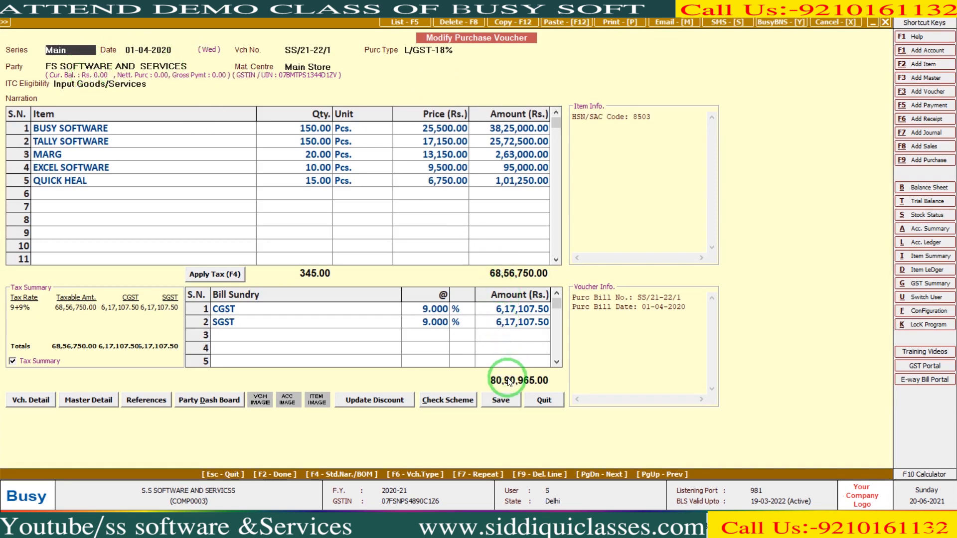
key(Escape)
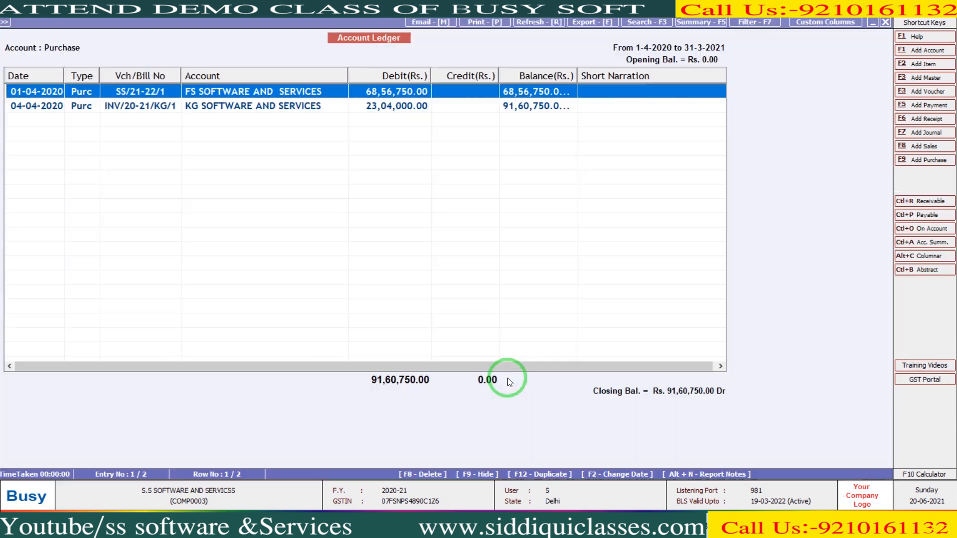
key(Down)
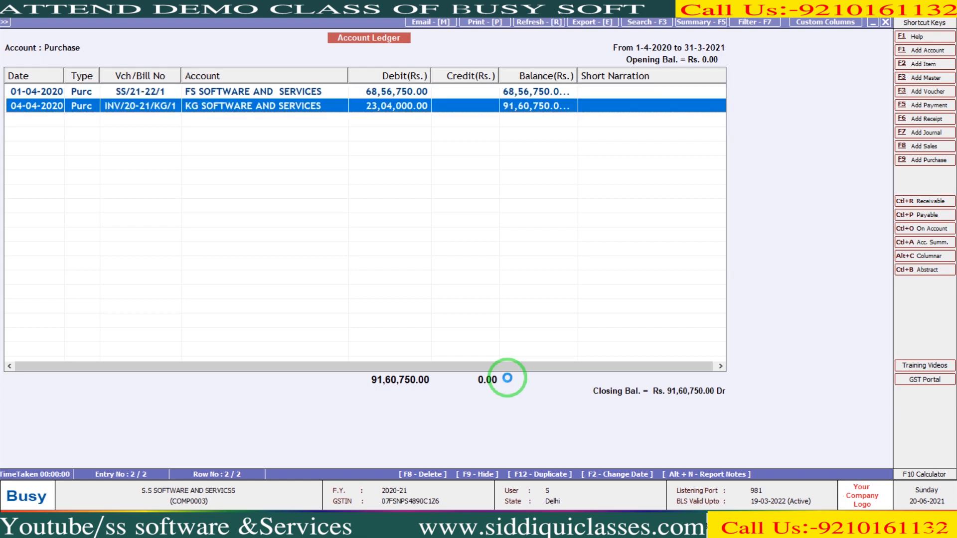
key(Return)
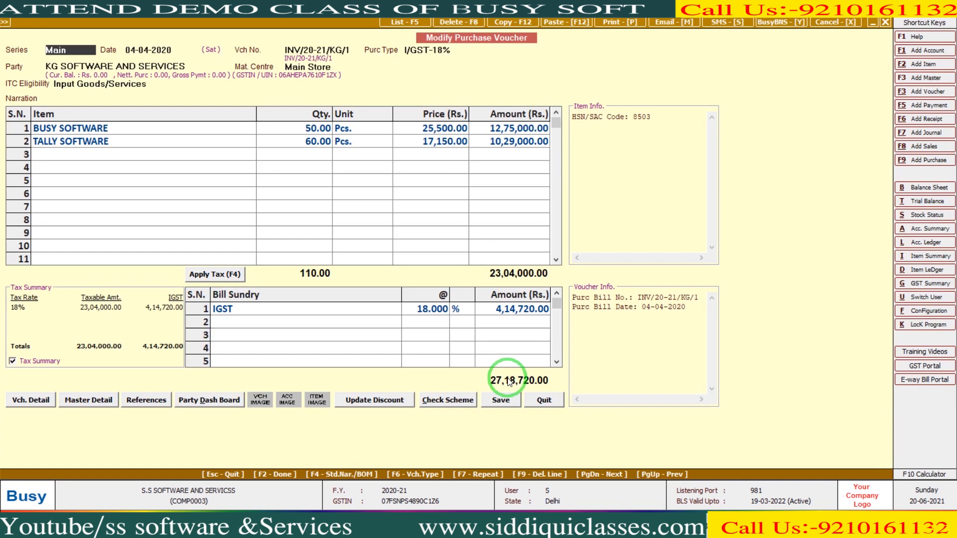
Step: Close the voucher and Purchase ledger, display the account ledger for Sales and widen its Credit column
key(Escape)
key(Escape)
key(Escape)
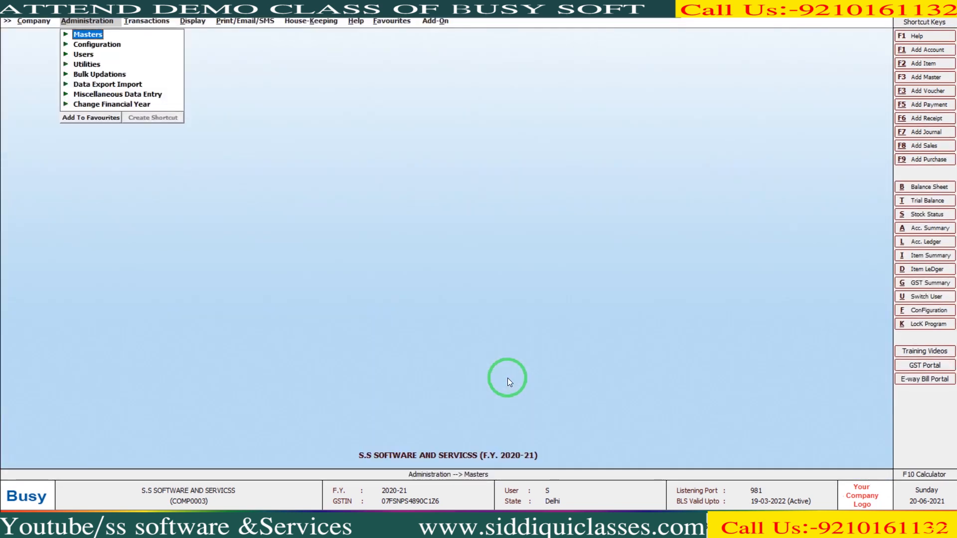
text(lsal)
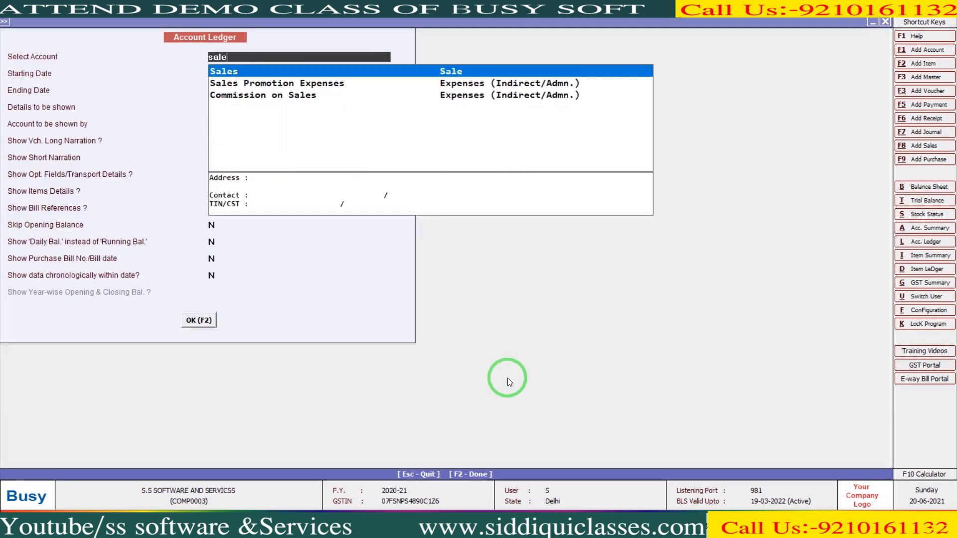
text(es)
key(Return)
key(F2)
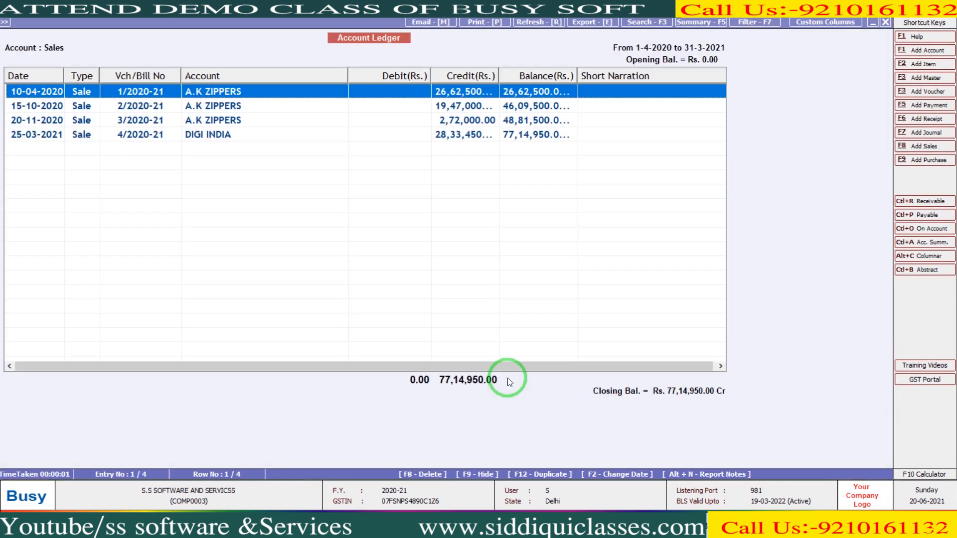
drag(507, 80, 528, 75)
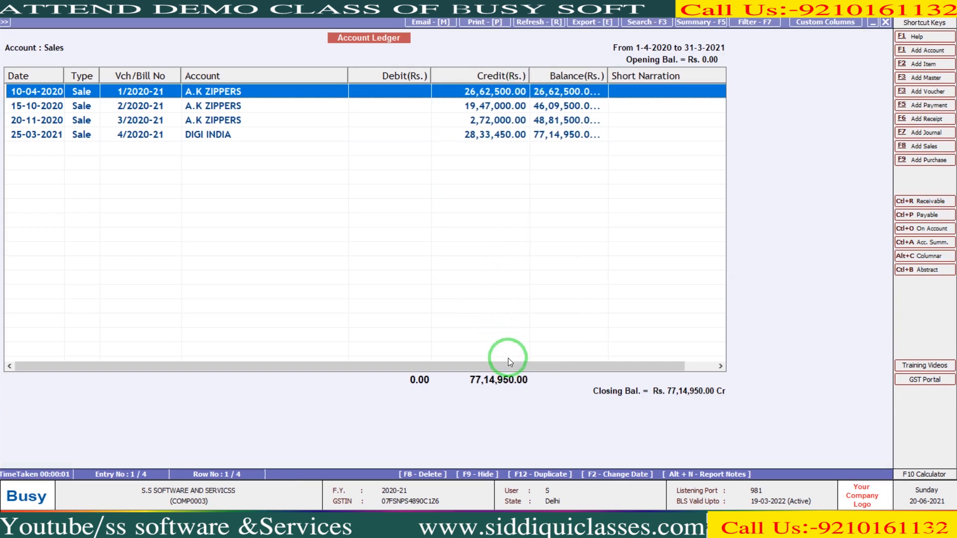
Step: Leave the Sales ledger and change the financial year to the one starting 01-04-2021
key(Escape)
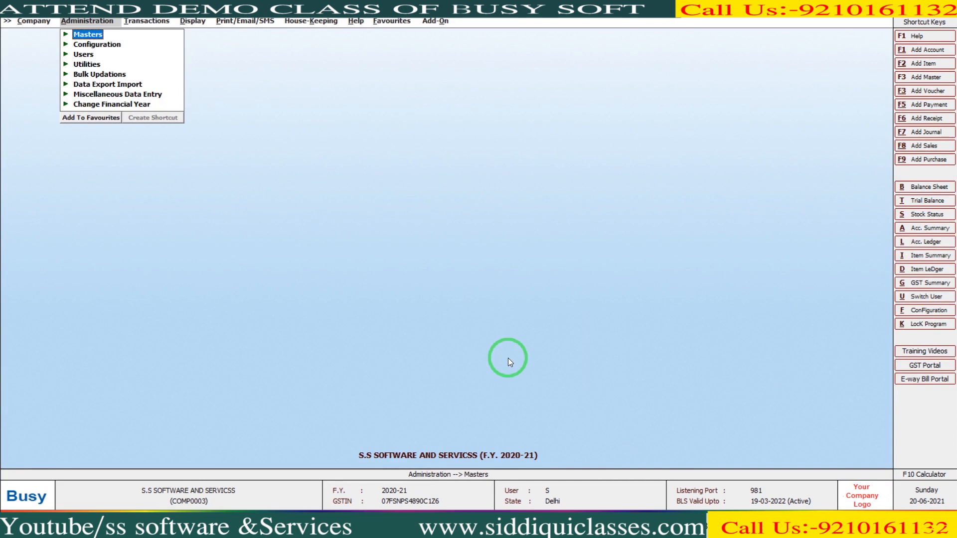
key(Up)
key(Return)
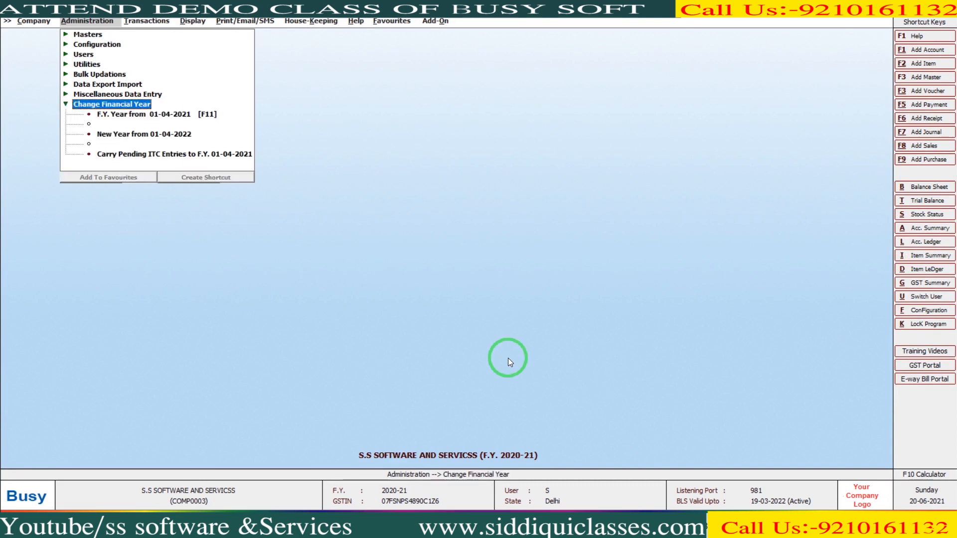
key(Down)
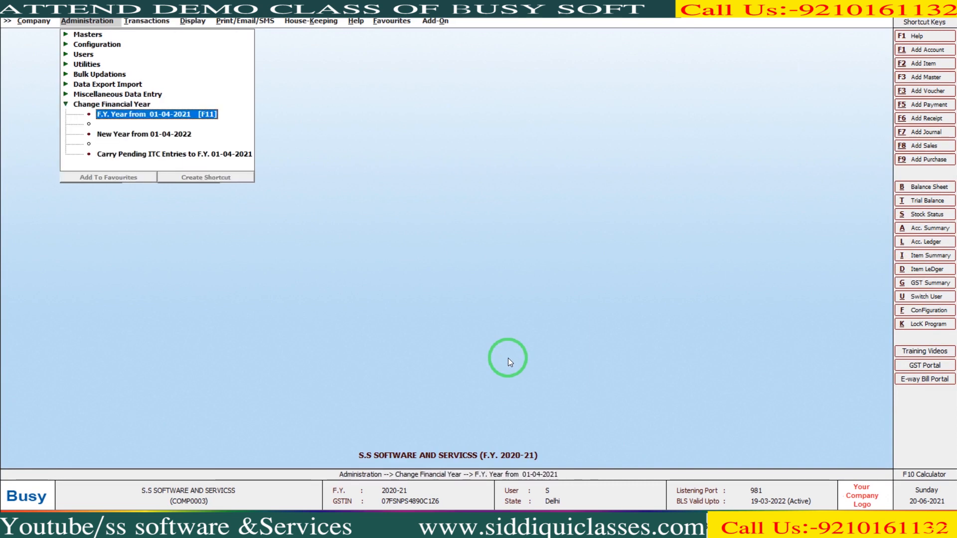
key(Return)
key(Return)
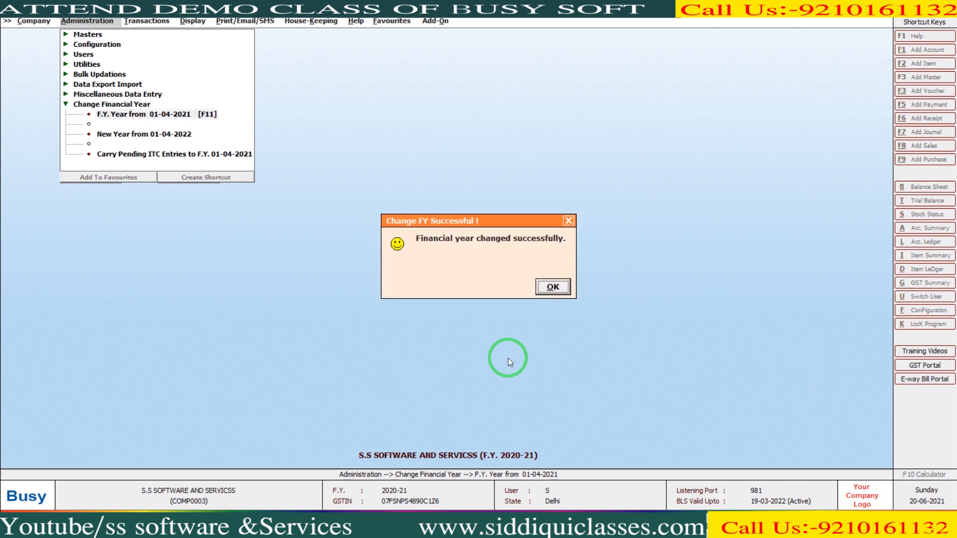
key(Return)
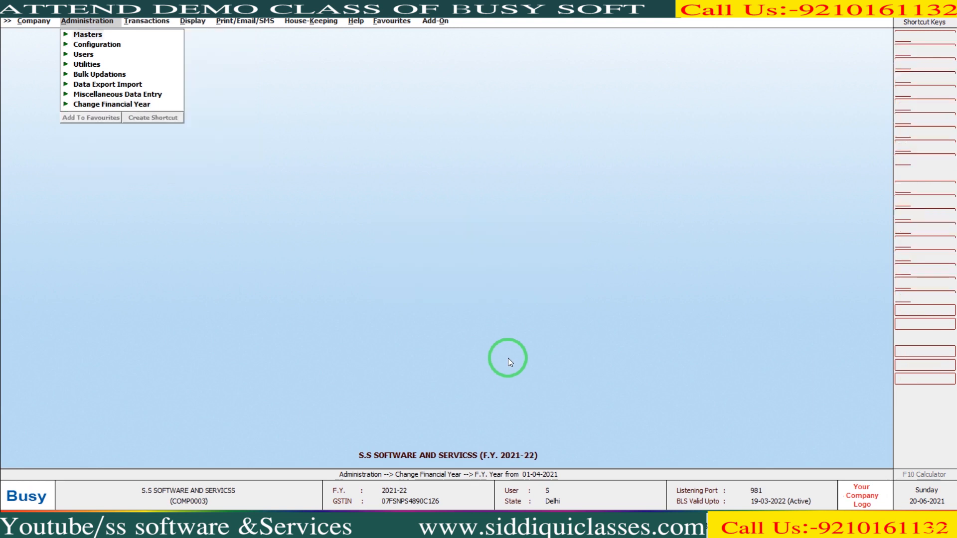
Step: Start a new purchase voucher in the current financial year
key(Right)
key(Down)
key(Return)
key(Return)
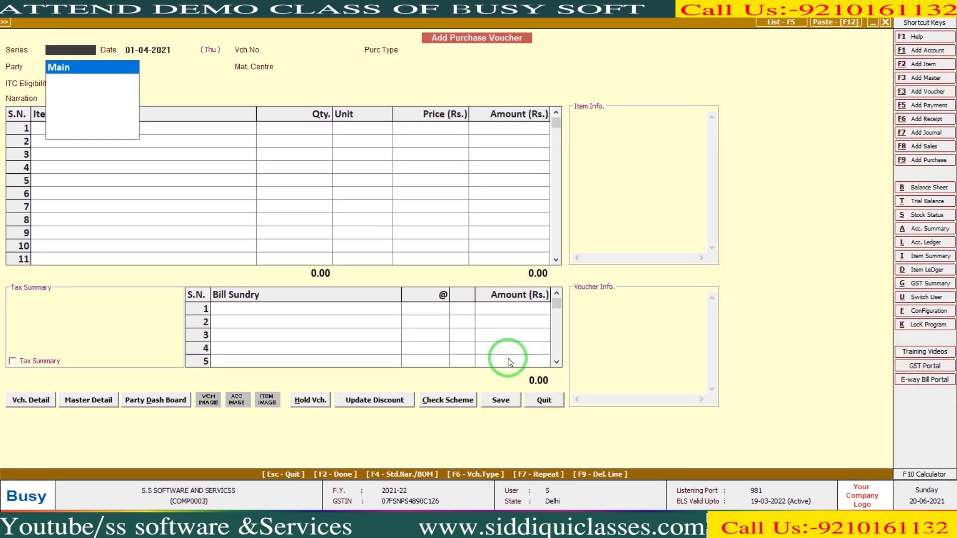
Step: Switch to Adobe Acrobat and display the FS SOFTWARE AND SERVICES tax invoice in TDS.pdf
key(alt+Tab)
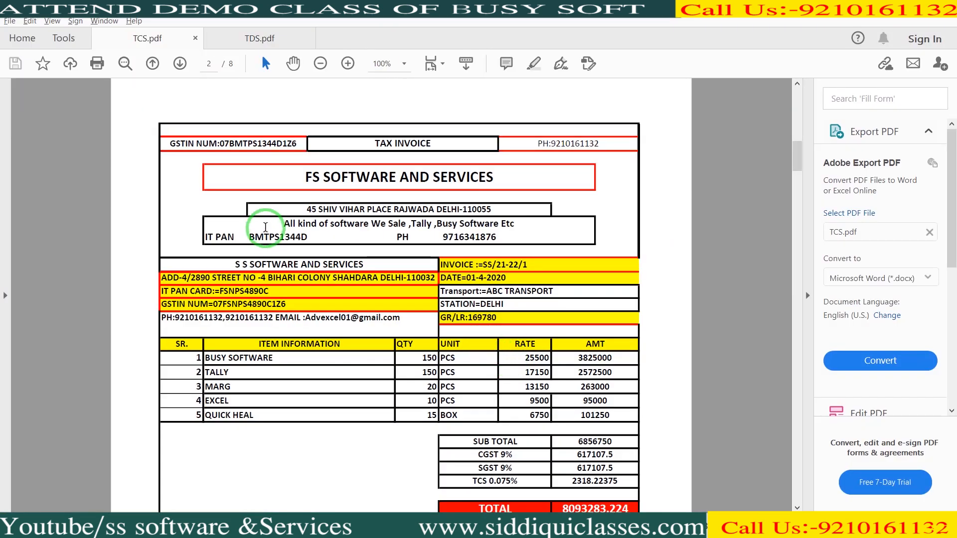
scroll(400, 202, down, 1)
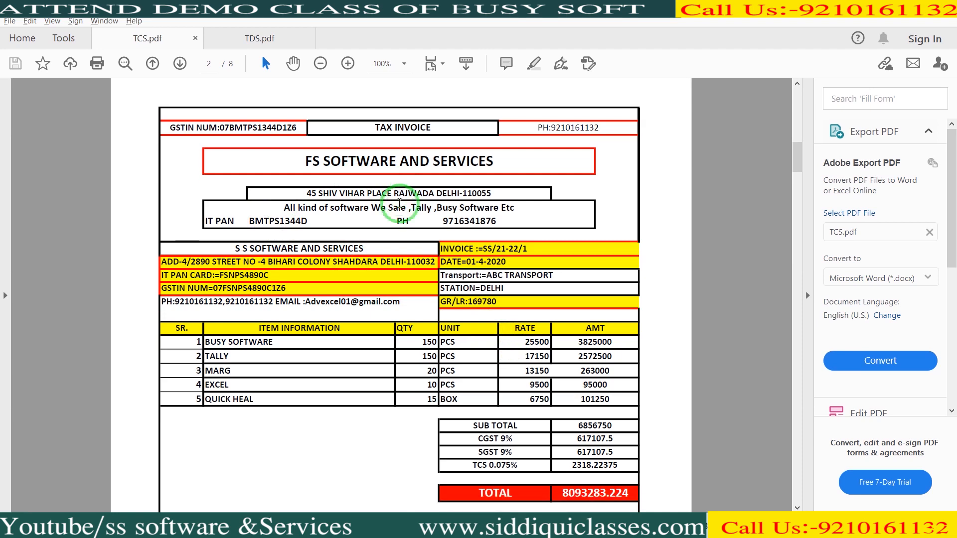
click(292, 36)
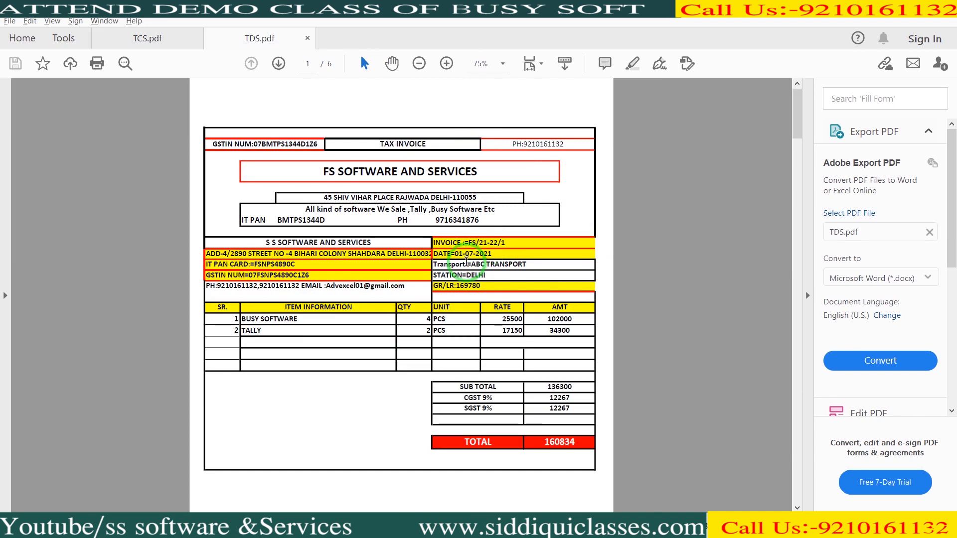
Step: Switch back to Busy and, following the invoice, set series Main, date 01-07-2021 and voucher number FS/21-22/1
key(alt+Tab)
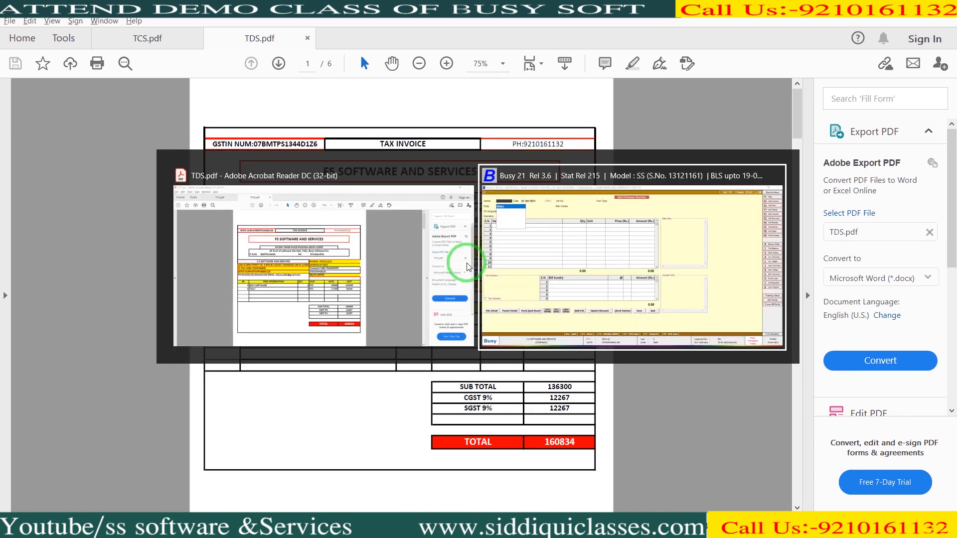
text(1)
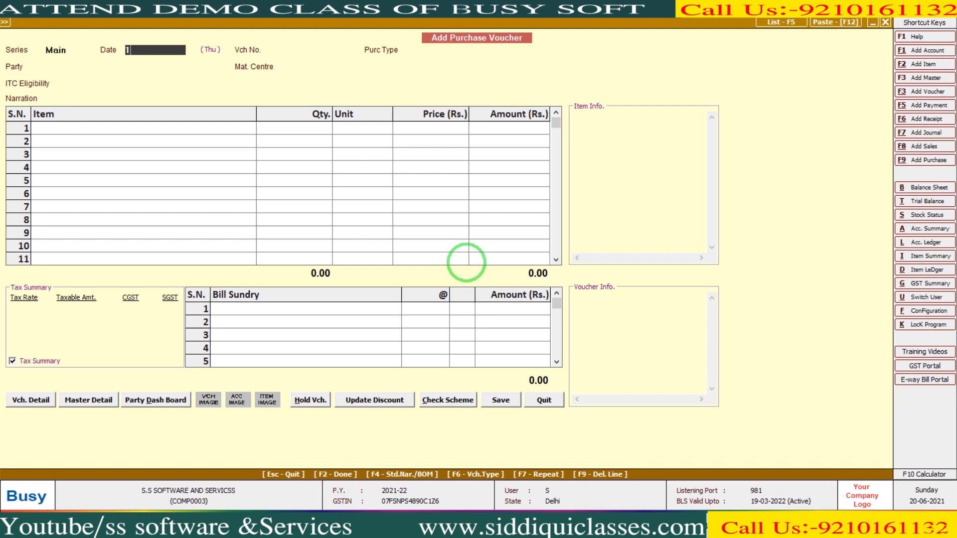
text(-07-2021)
key(Return)
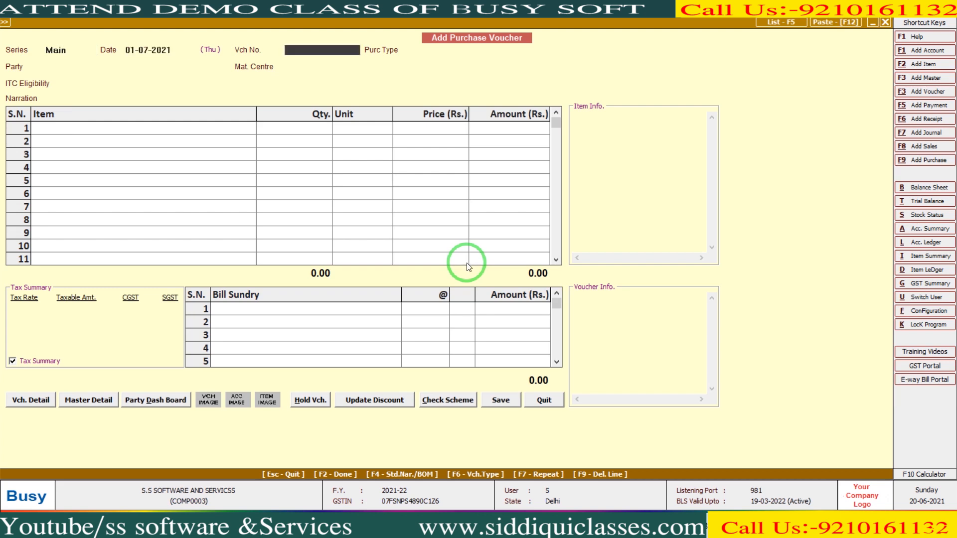
key(alt+Tab)
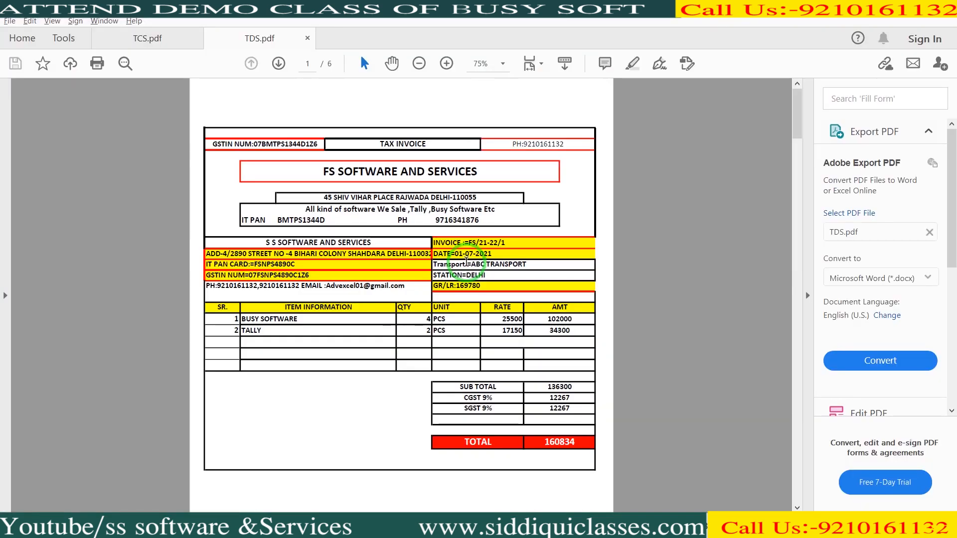
key(alt+Tab)
text(fs)
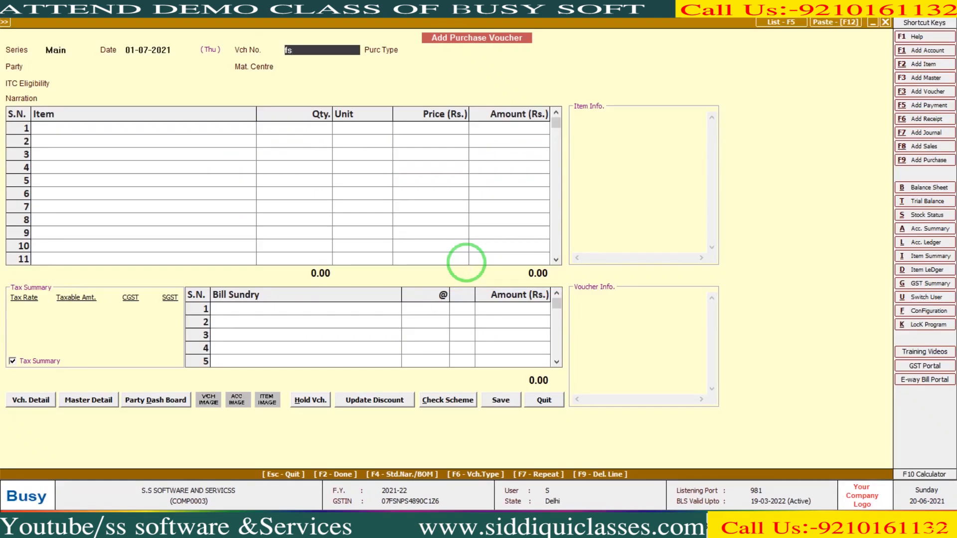
text(/21-22/1)
key(Return)
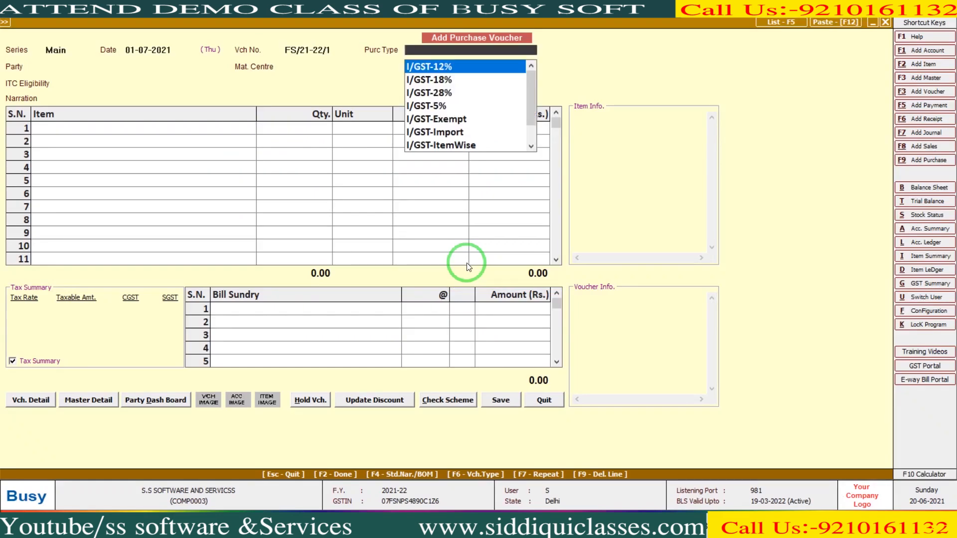
Step: Choose FS SOFTWARE AND SERVICES as the party with purchase type I/GST-18%, and decline the central transaction
text(18)
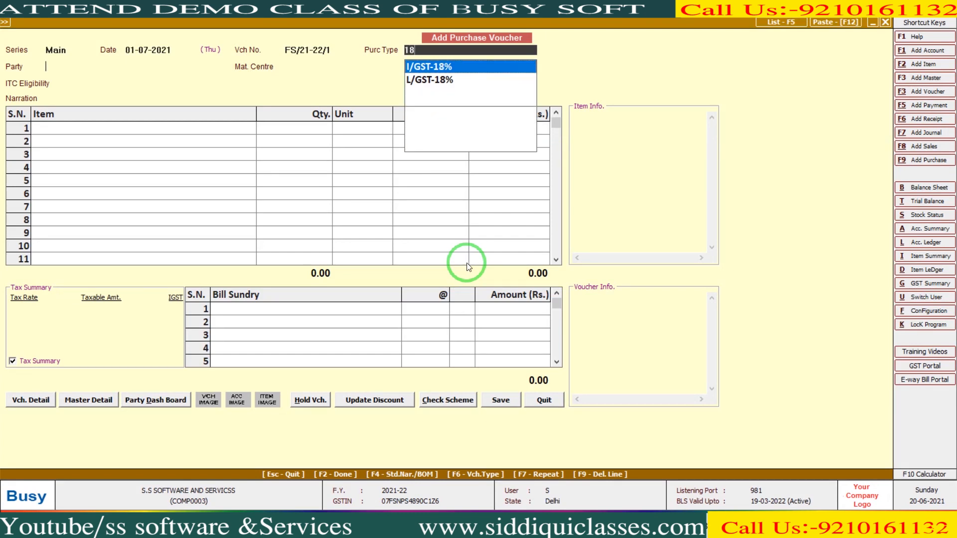
key(Return)
text(FS)
key(Return)
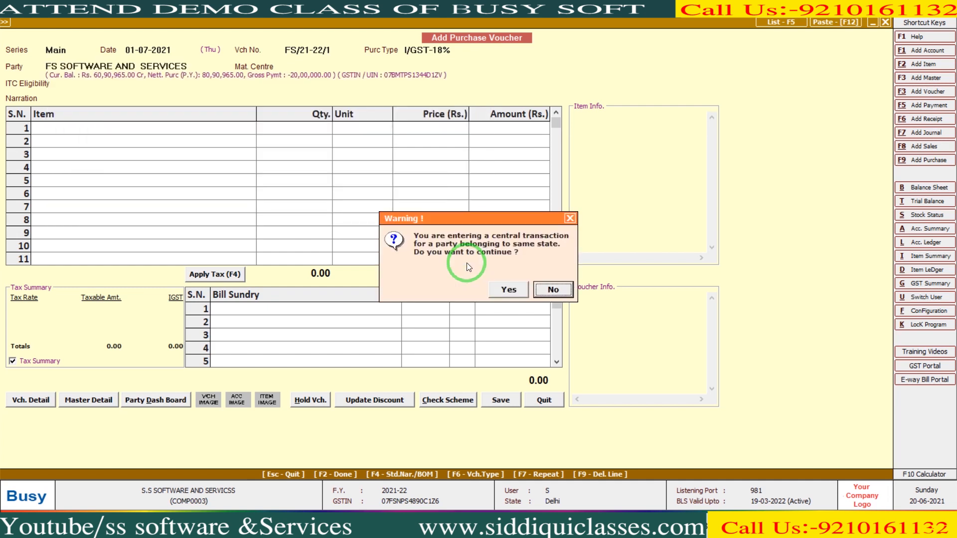
key(Return)
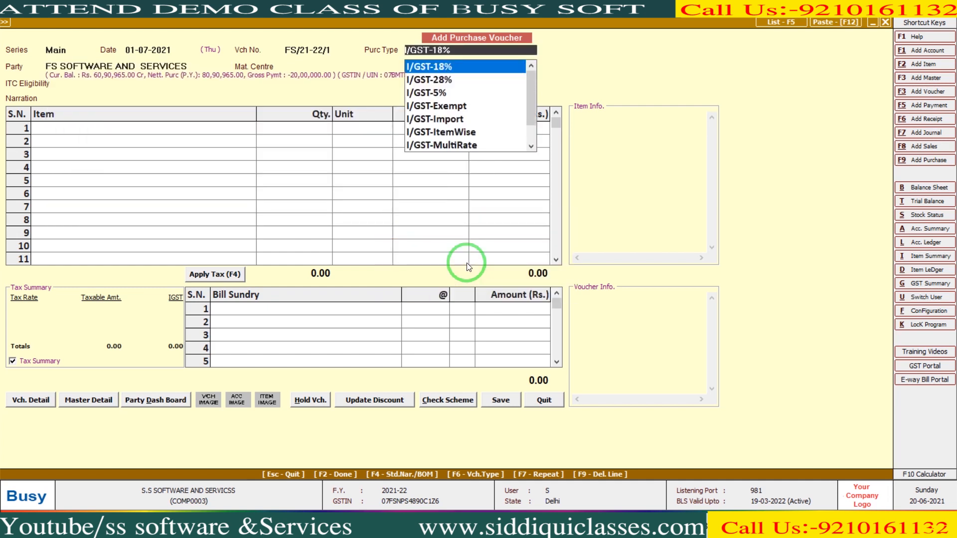
Step: Set the purchase type to L/GST-18%, with material centre Main Store and ITC eligibility Input Goods/Services
text(18)
key(Down)
key(Return)
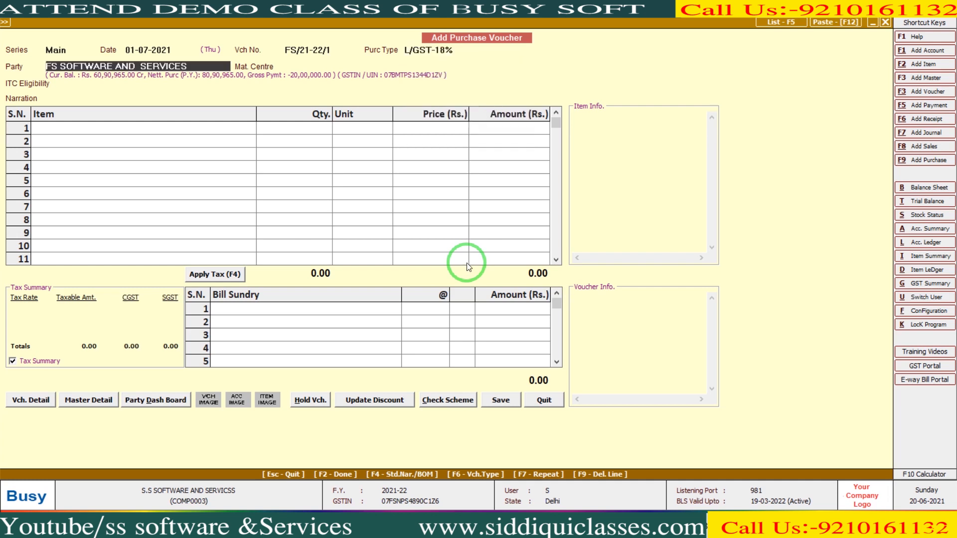
key(Return)
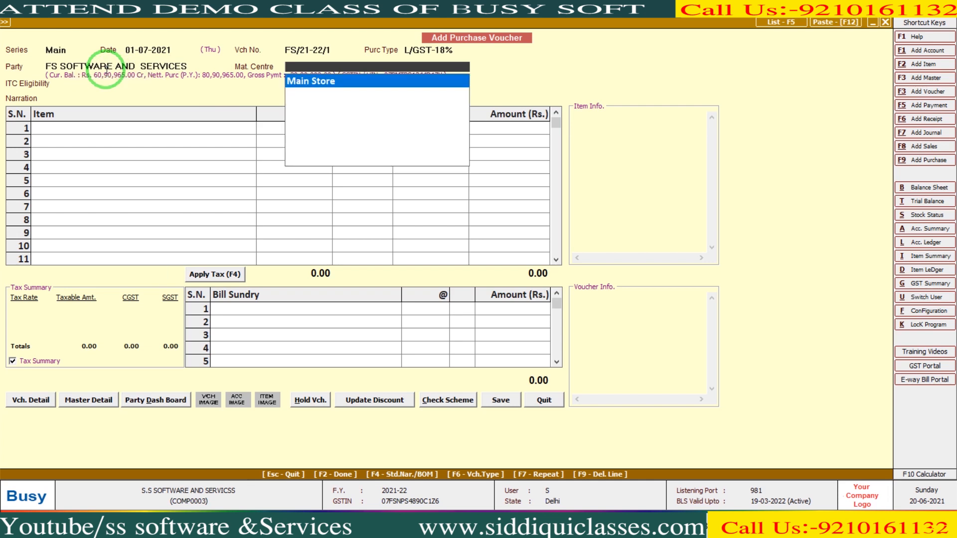
key(Return)
key(Return)
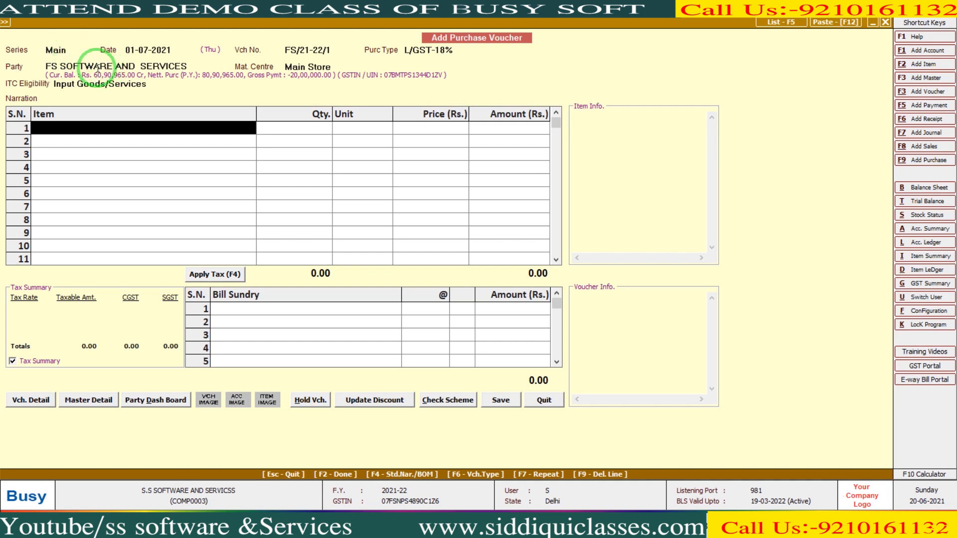
Step: Open the party's account master for modification from the voucher and bring up its TDS/TCS information
click(98, 67)
click(96, 67)
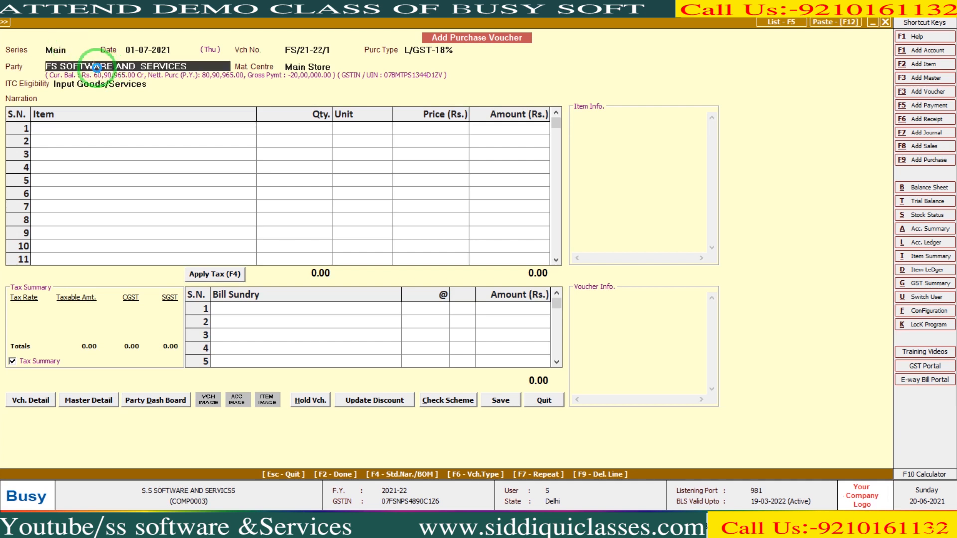
key(Return)
key(Return)
key(Return)
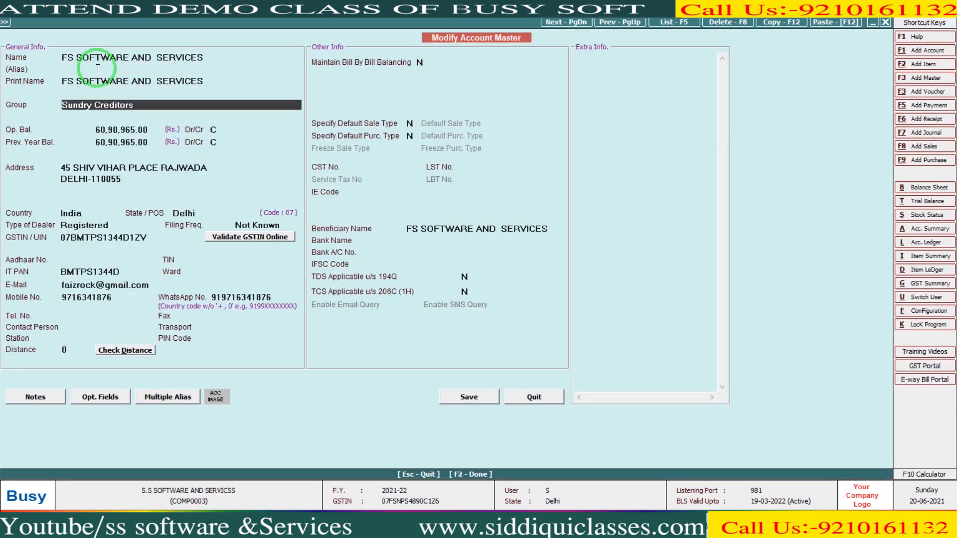
key(Return)
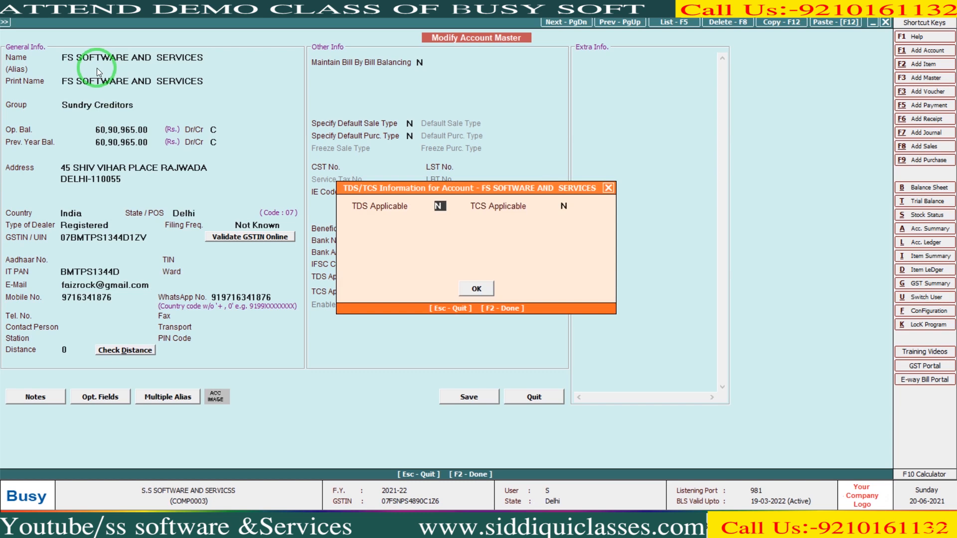
Step: Set both TDS Applicable and TCS Applicable to Y for FS SOFTWARE AND SERVICES
text(Y)
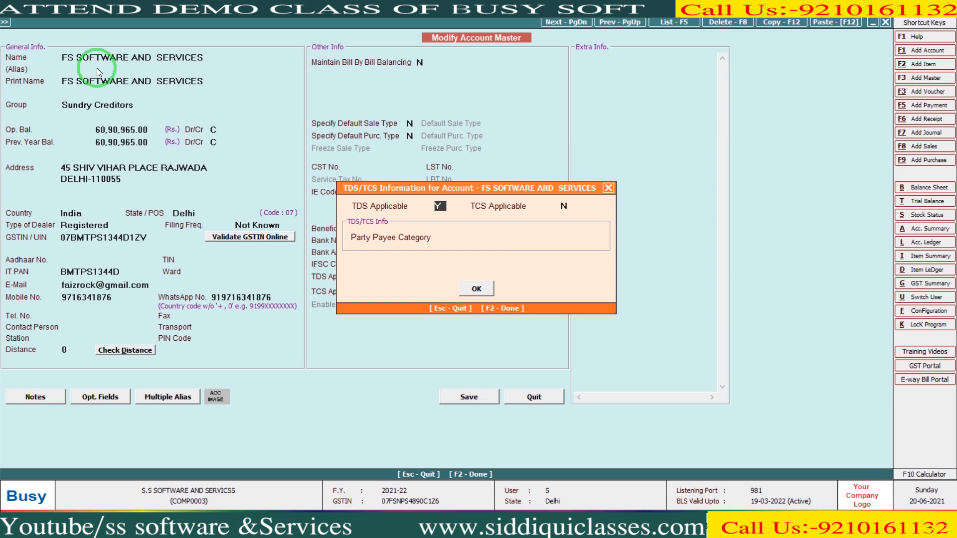
key(Return)
key(Return)
key(Escape)
text(Y)
key(Return)
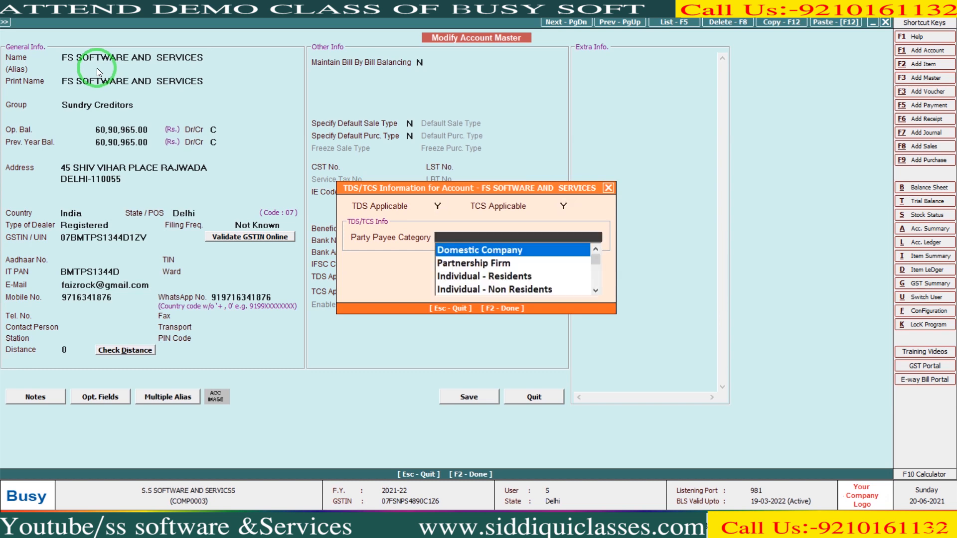
Step: Set the party payee category to Individual - Residents and save the account master
key(Down)
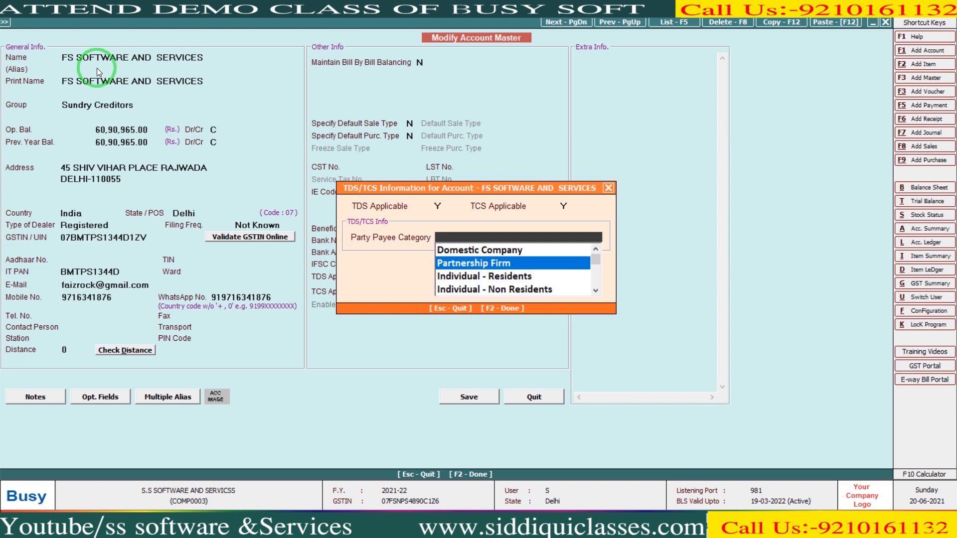
key(Up)
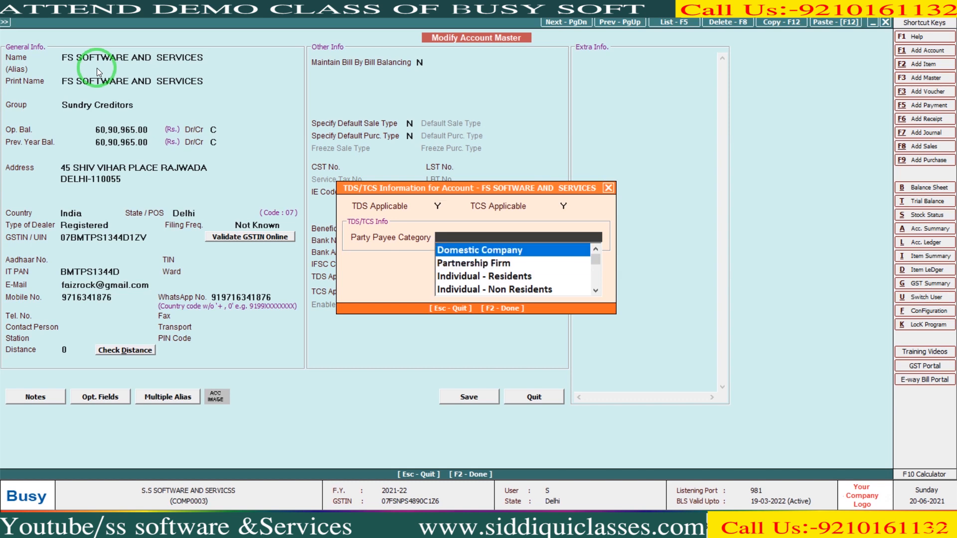
key(Down)
key(Down)
key(Return)
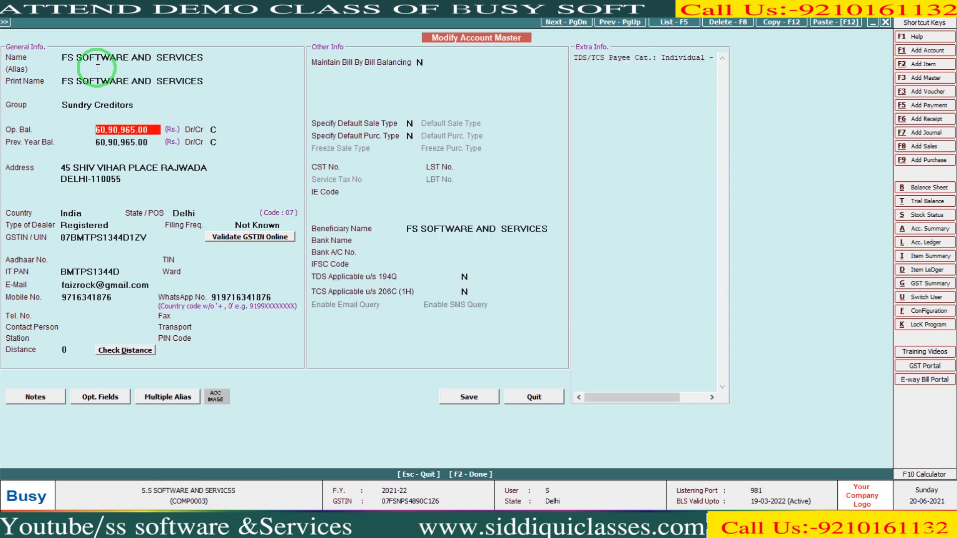
key(F2)
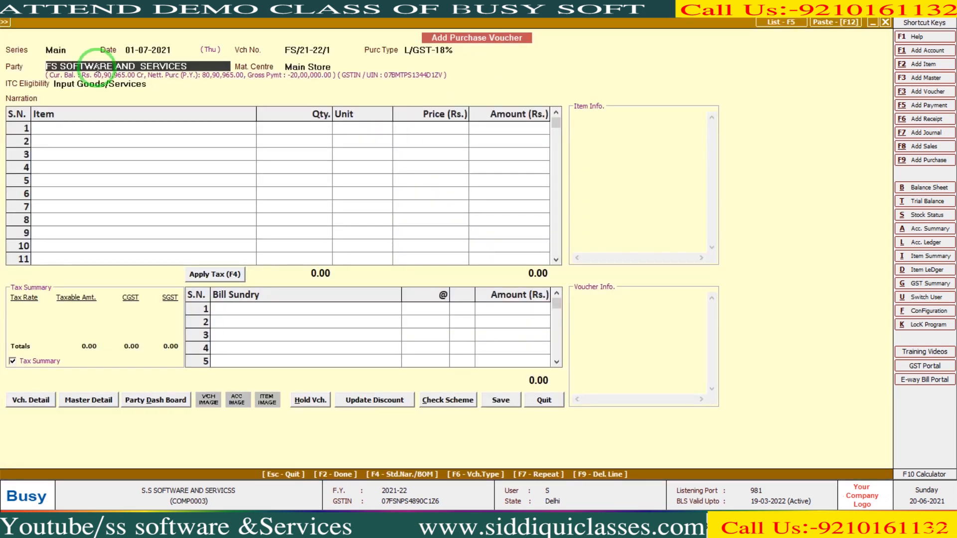
Step: Accept the remaining voucher header fields and go to the first item row
key(Return)
key(Return)
key(Return)
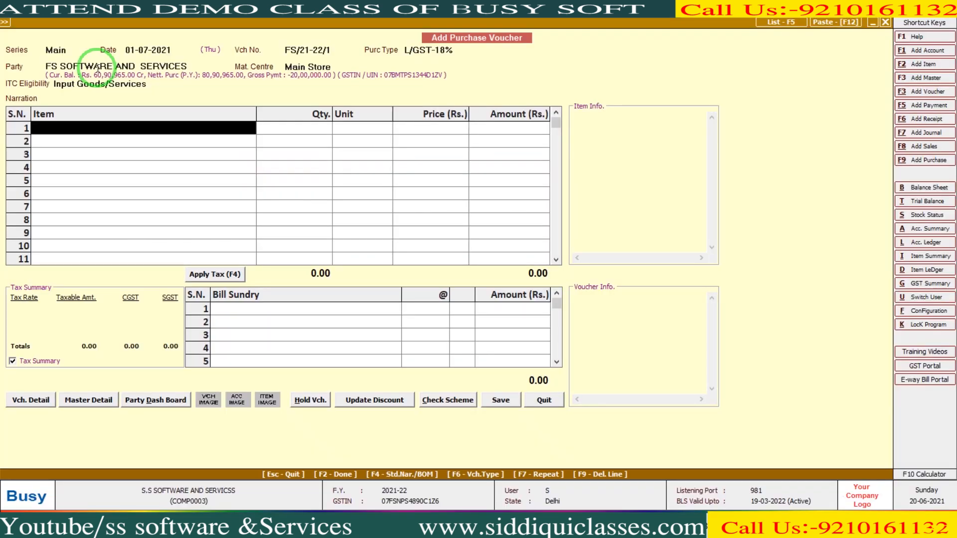
Step: Add BUSY SOFTWARE as the first item of the purchase voucher with a quantity of 4 pieces at the listed price
text(bus)
key(Return)
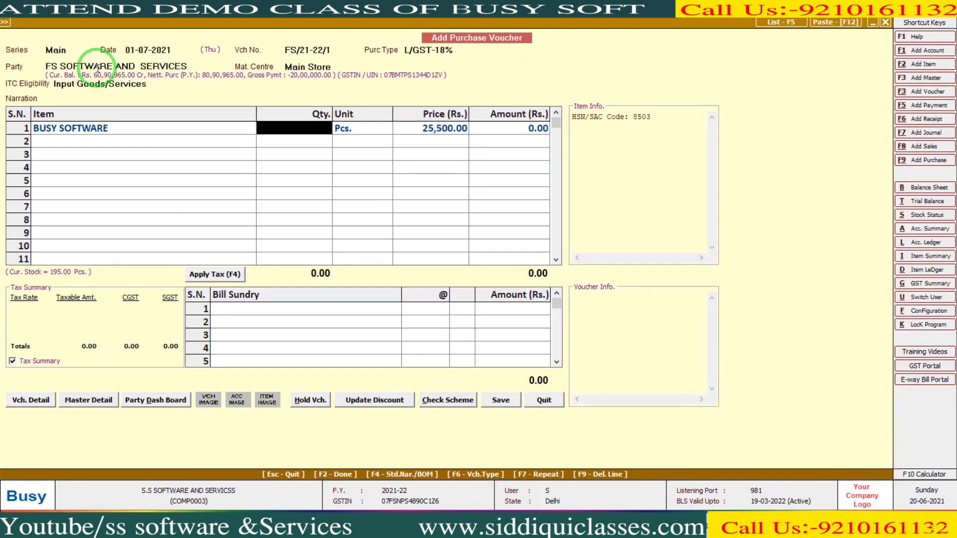
text(4)
key(Return)
key(Return)
key(Return)
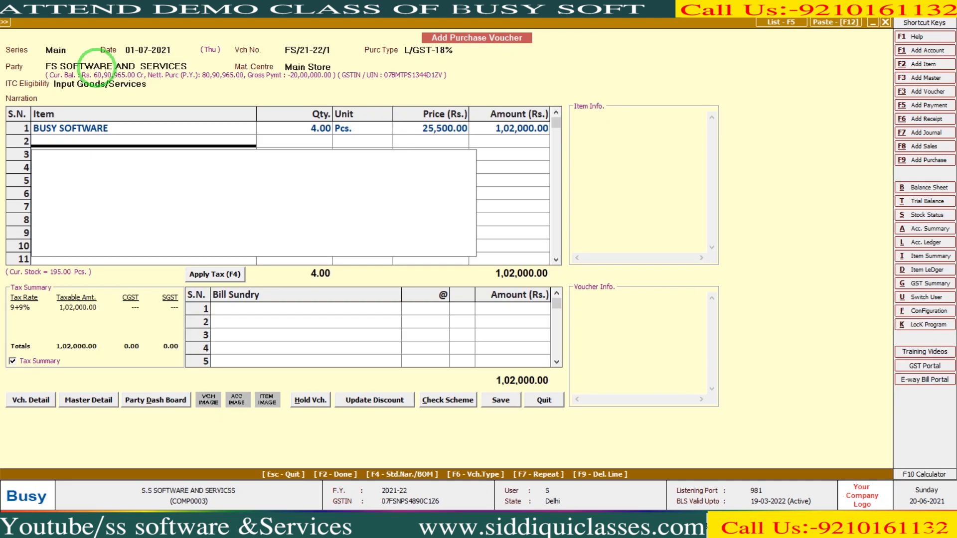
Step: Add TALLY SOFTWARE as the second item with a quantity of 2 pieces and finish the item list
text(ta)
key(Return)
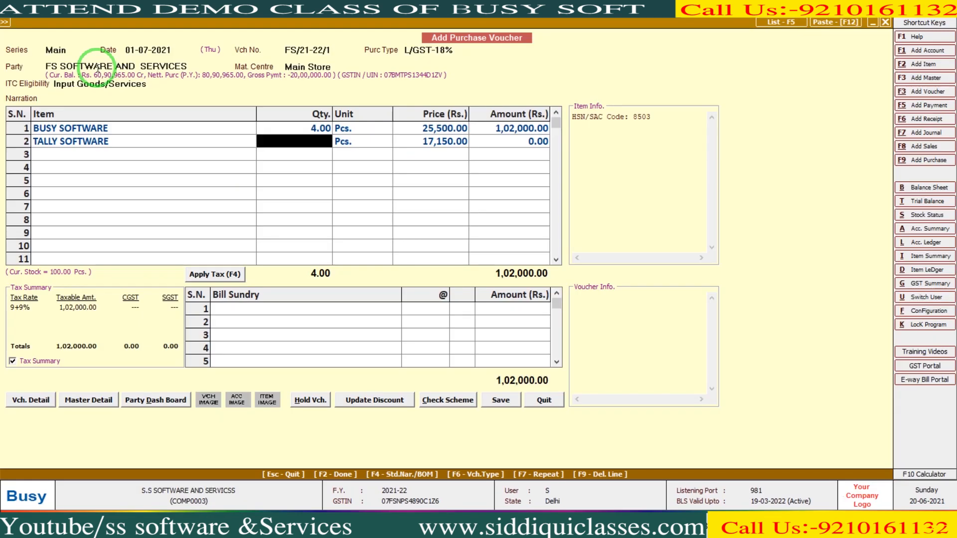
text(2)
key(Return)
key(Return)
key(Return)
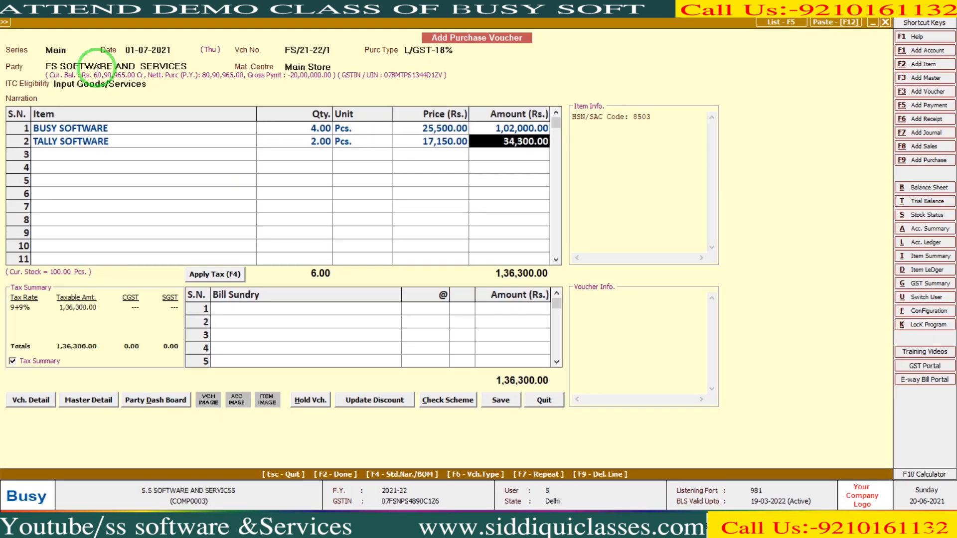
key(Return)
key(Return)
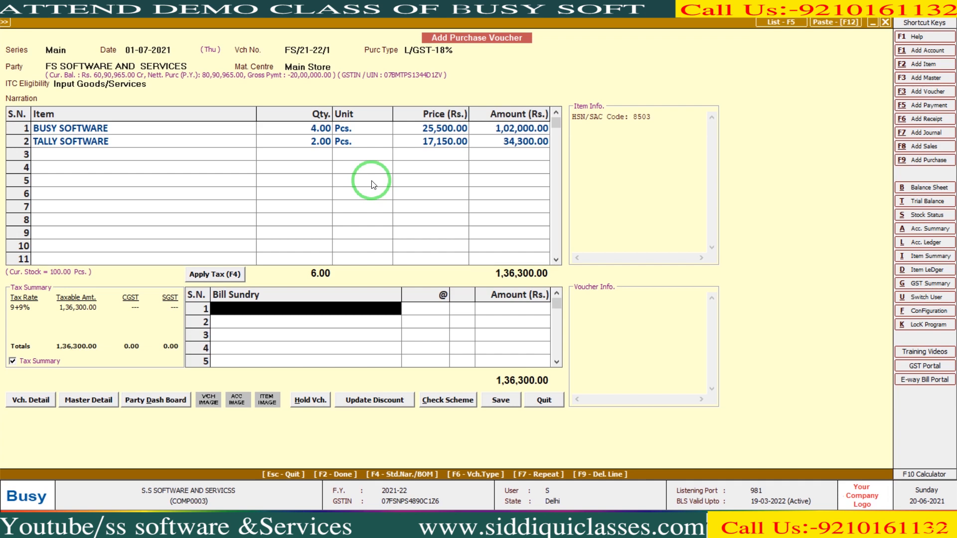
Step: Apply GST and TDS to the FS SOFTWARE AND SERVICES purchase voucher and save it with the proposed TDS deduction details
key(F4)
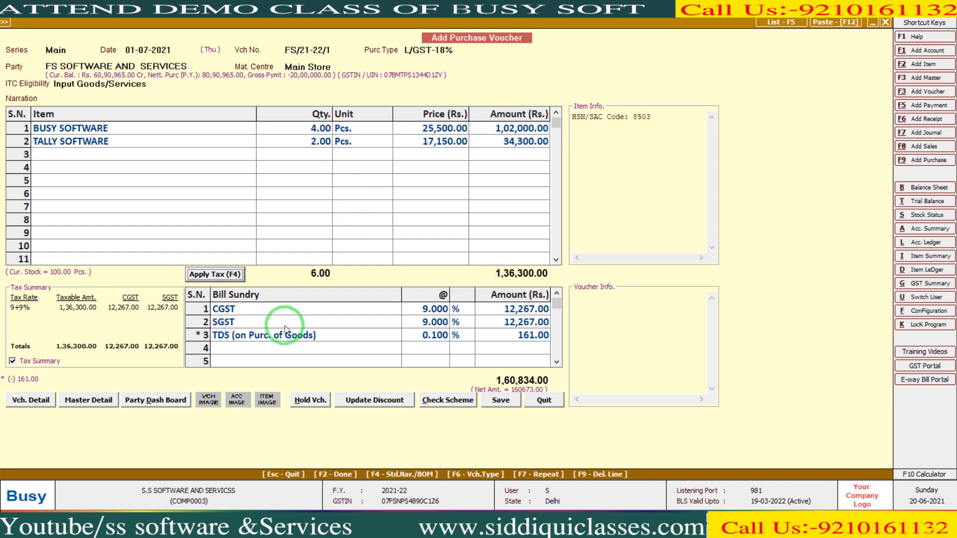
click(292, 309)
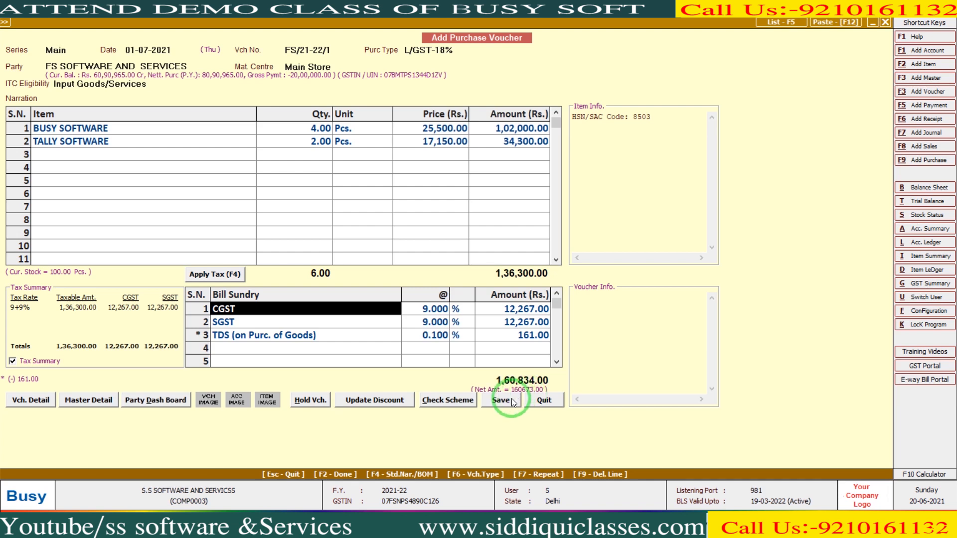
click(511, 399)
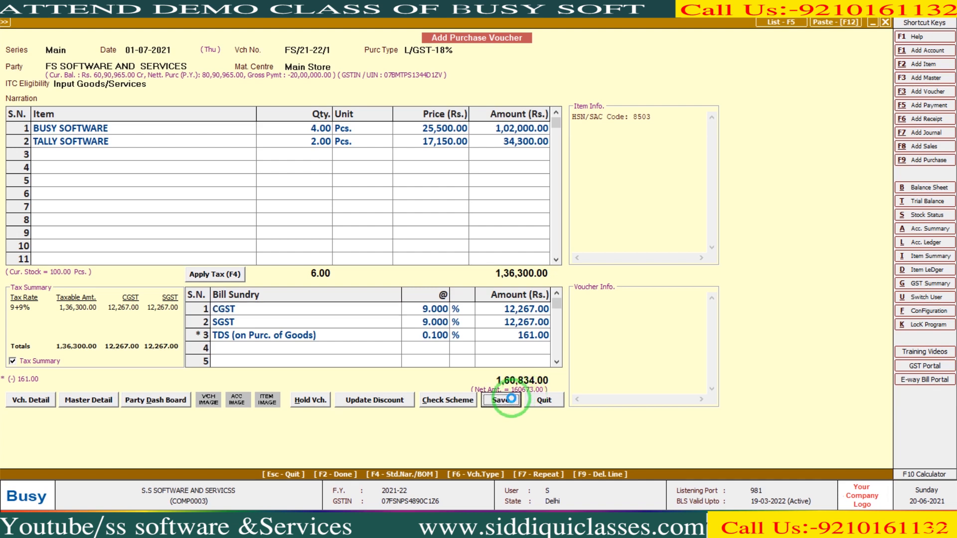
click(511, 399)
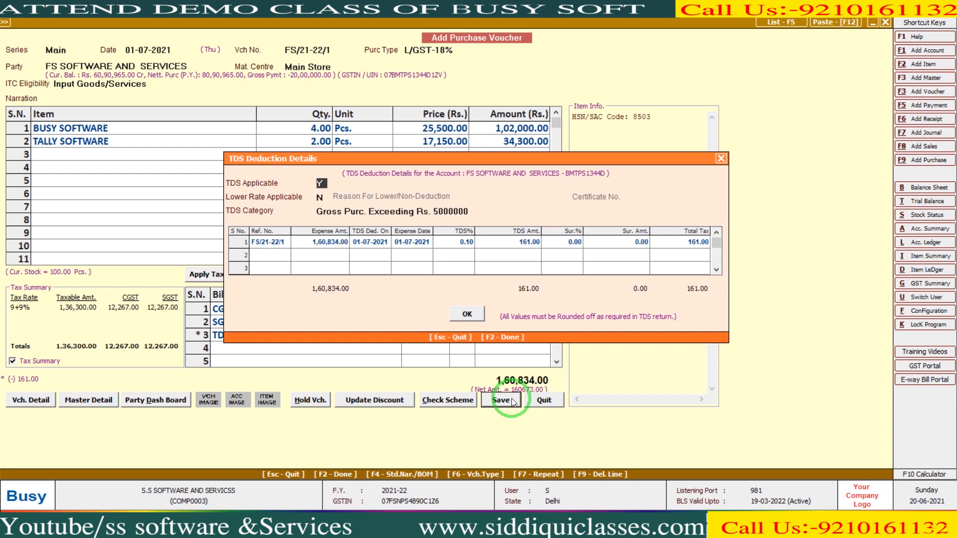
click(468, 311)
click(470, 311)
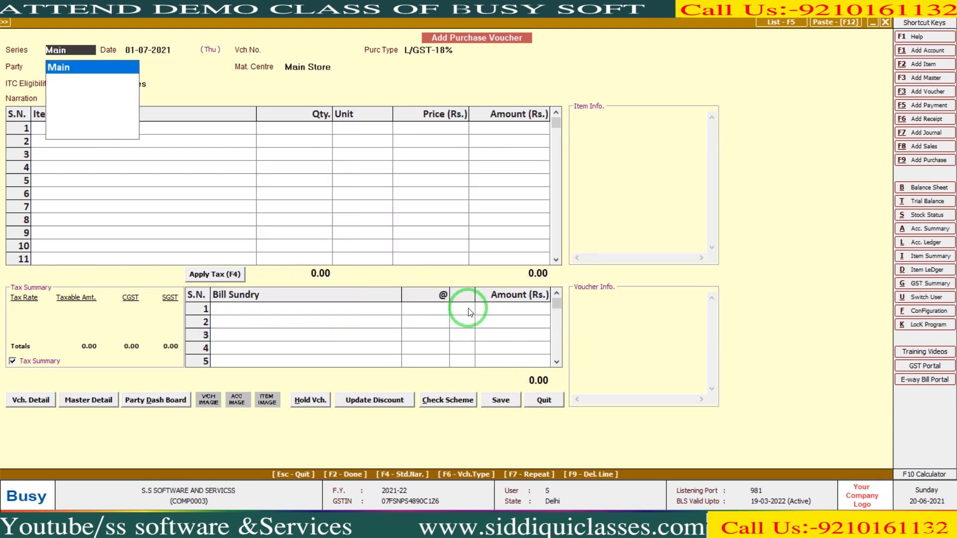
Step: Consult the KG SOFTWARE AND SERVICES invoice in TDS.pdf and give the new purchase voucher the date 04-07-2021 and voucher number 123
key(Return)
key(alt+Tab)
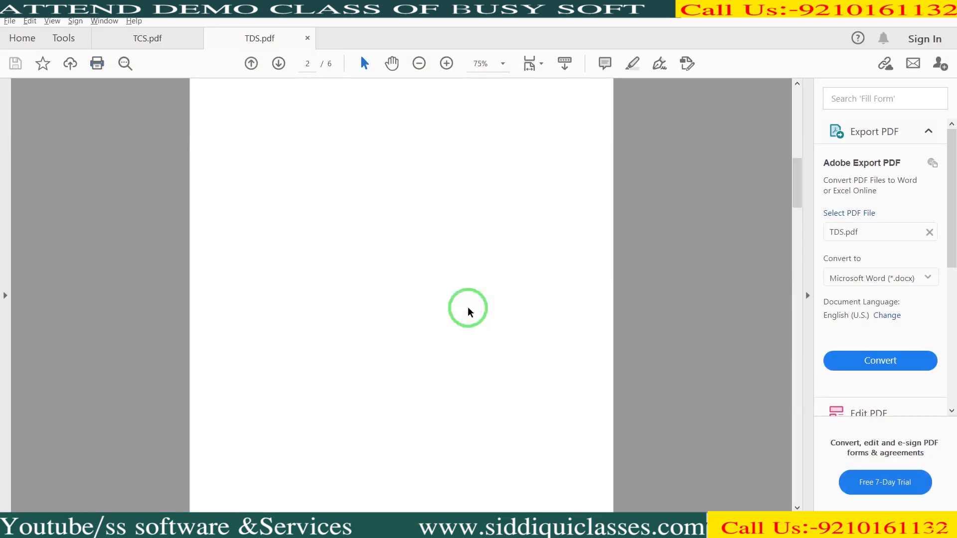
scroll(468, 311, down, 5)
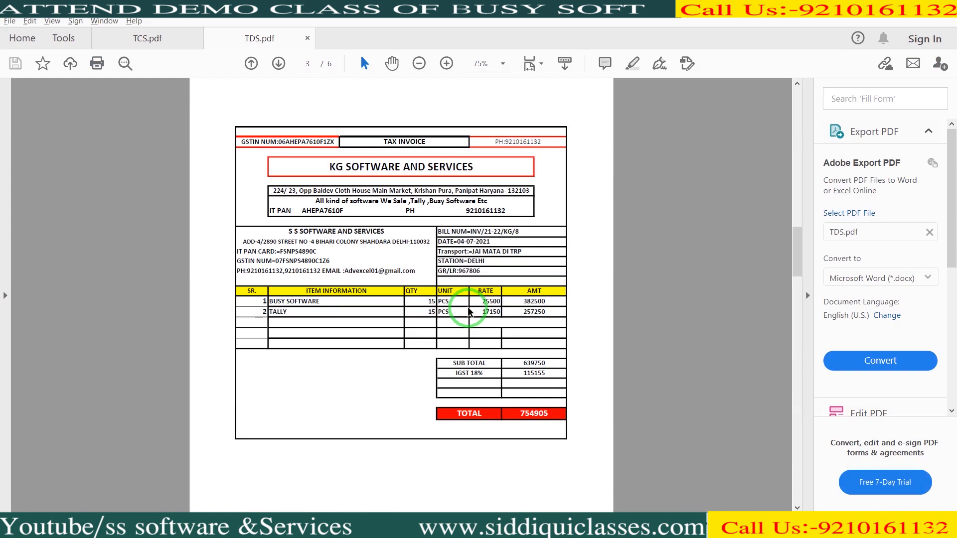
key(alt+Tab)
text(4-07)
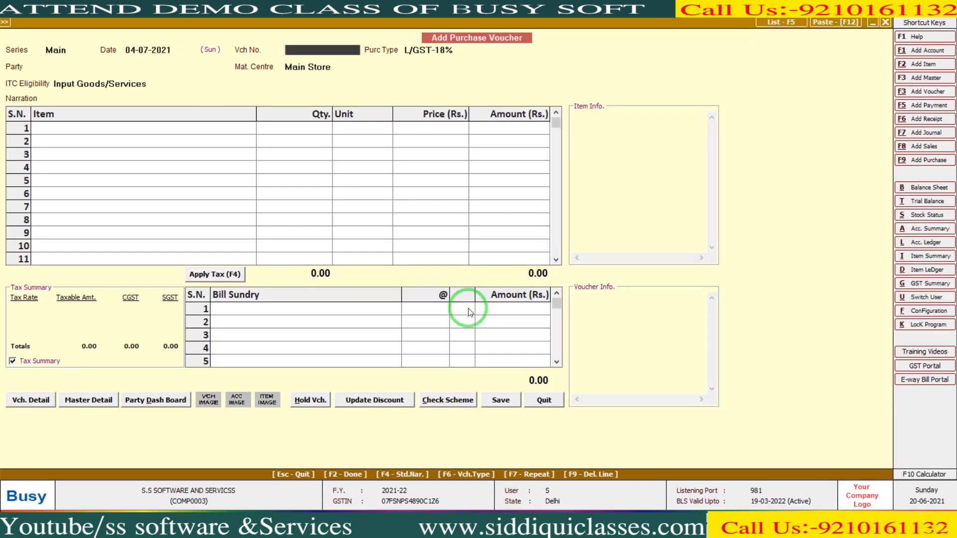
key(Return)
key(alt+Tab)
key(alt+Tab)
text(123)
key(Return)
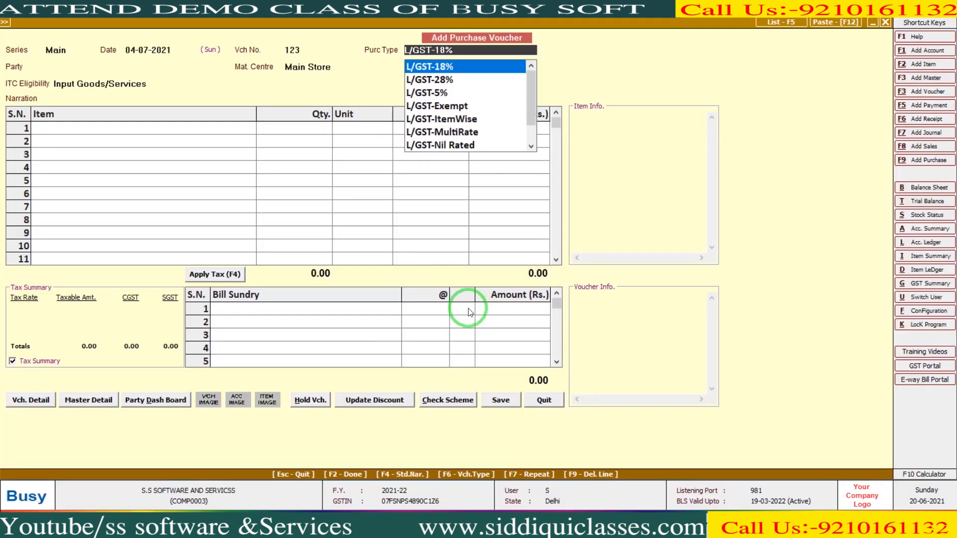
Step: Set the purchase type to I/GST-18% and the party to KG SOFTWARE AND SERVICES, keeping ITC eligibility as Input Goods/Services
key(Return)
text(K)
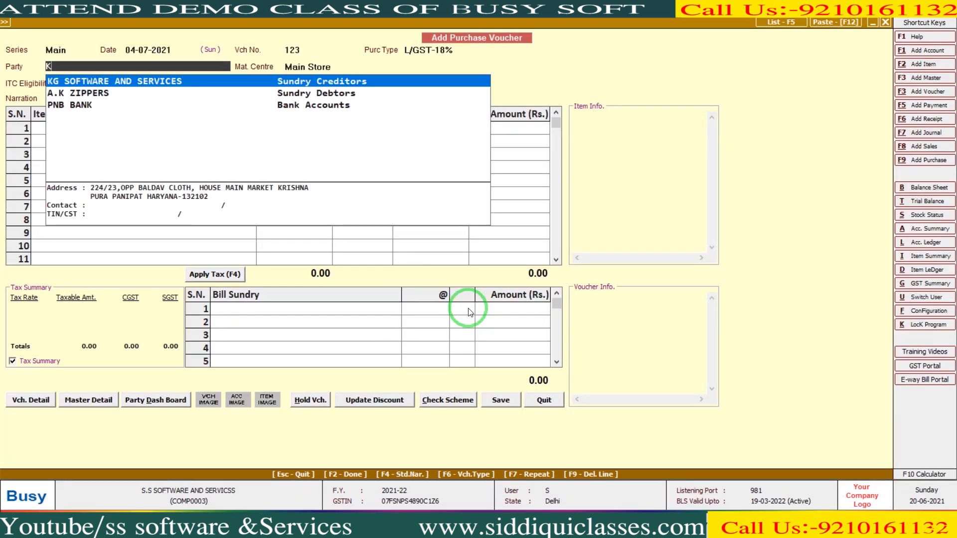
key(Escape)
text(I/GST-18)
key(Return)
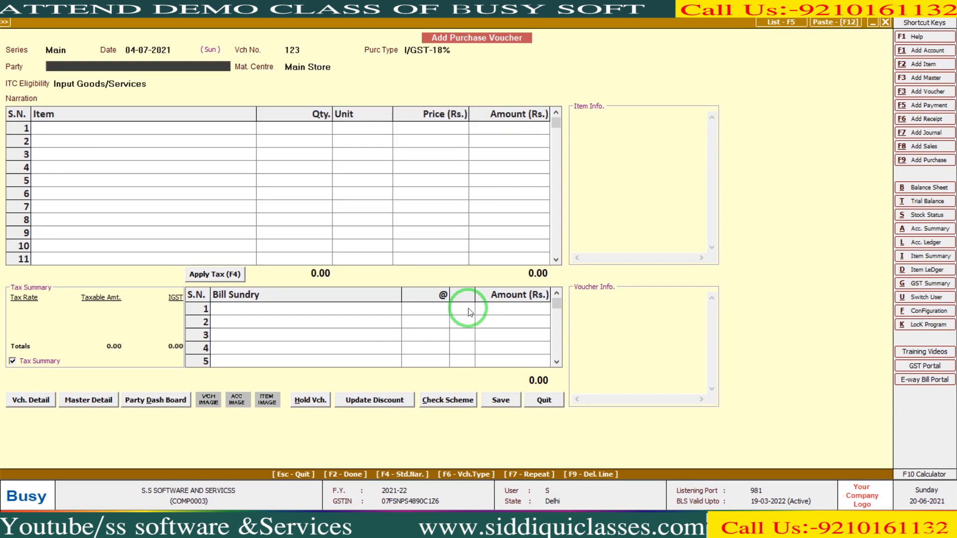
text(KG)
key(Return)
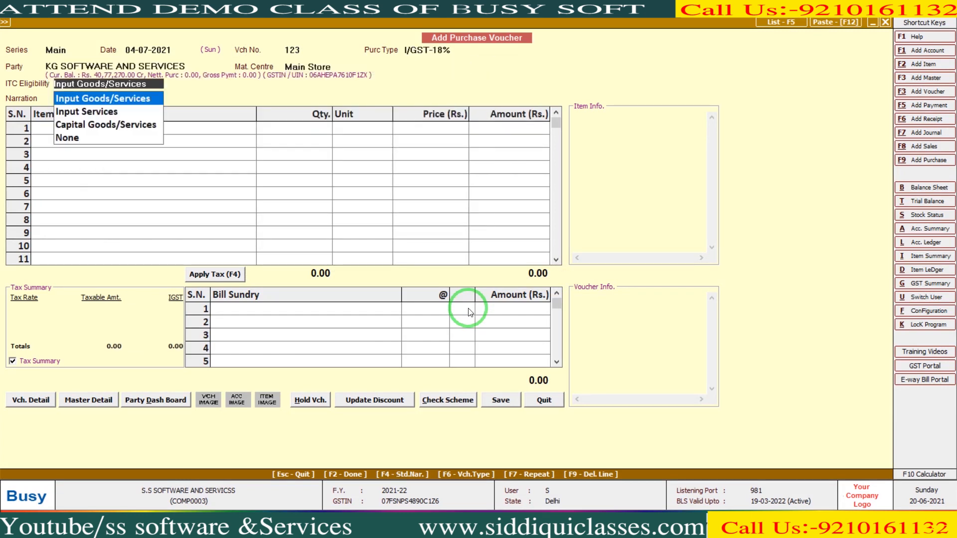
key(Return)
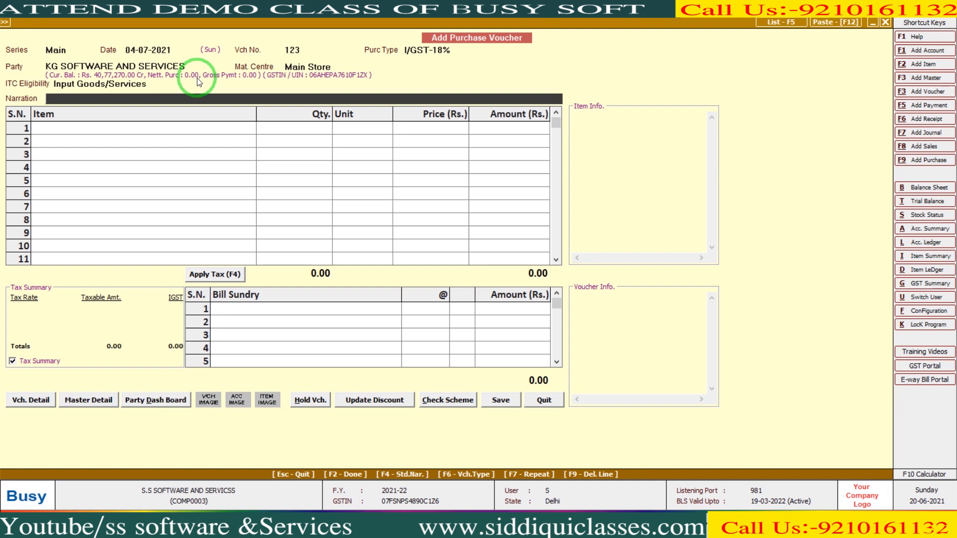
key(Return)
Step: Add BUSY SOFTWARE as the first item of the KG SOFTWARE AND SERVICES purchase with a quantity of 15 pieces
text(bU)
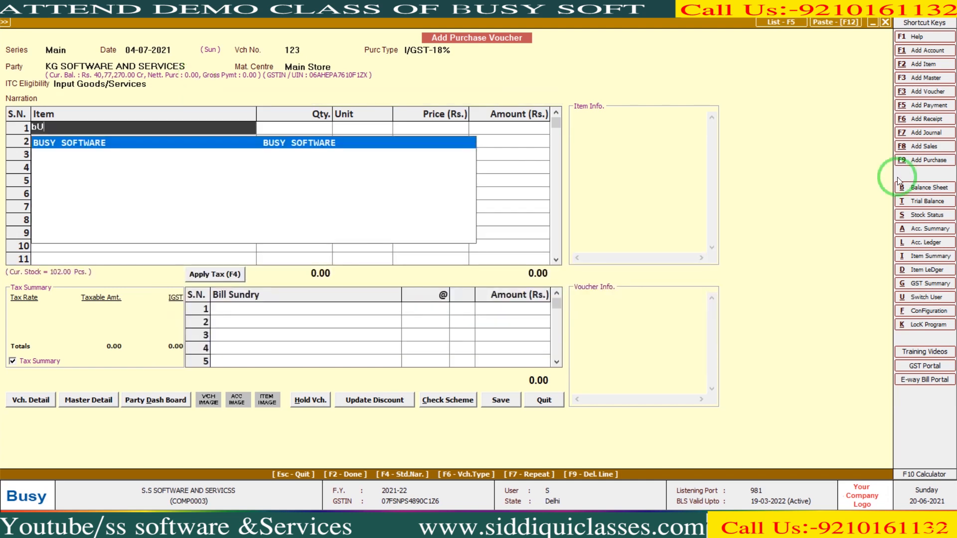
key(Return)
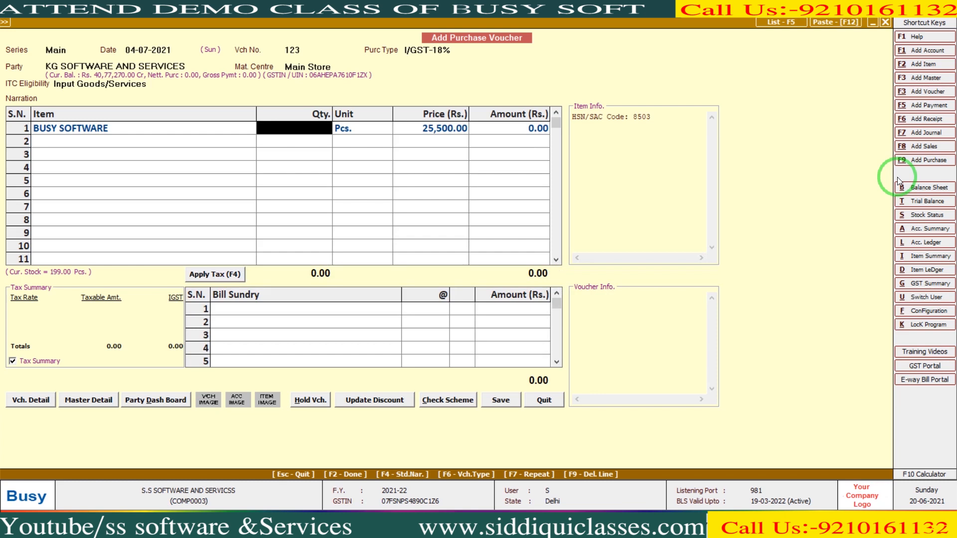
text(15)
key(Return)
key(Return)
key(Return)
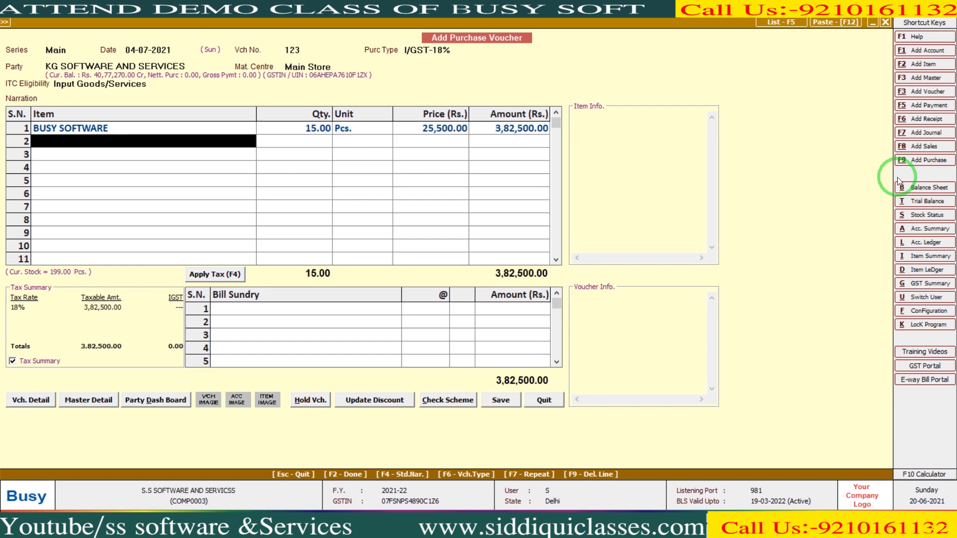
Step: Add TALLY SOFTWARE as the second item with a quantity of 15 pieces and close the item list
text(tal)
key(Return)
text(15)
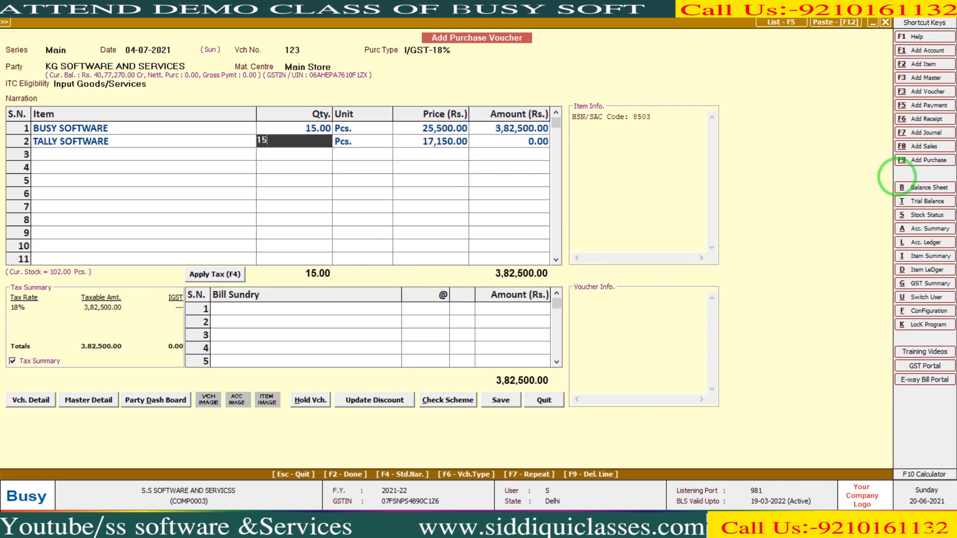
key(Return)
key(Return)
key(Return)
key(Return)
key(Return)
Step: Apply 18% IGST to the KG SOFTWARE AND SERVICES purchase voucher and save it
key(F4)
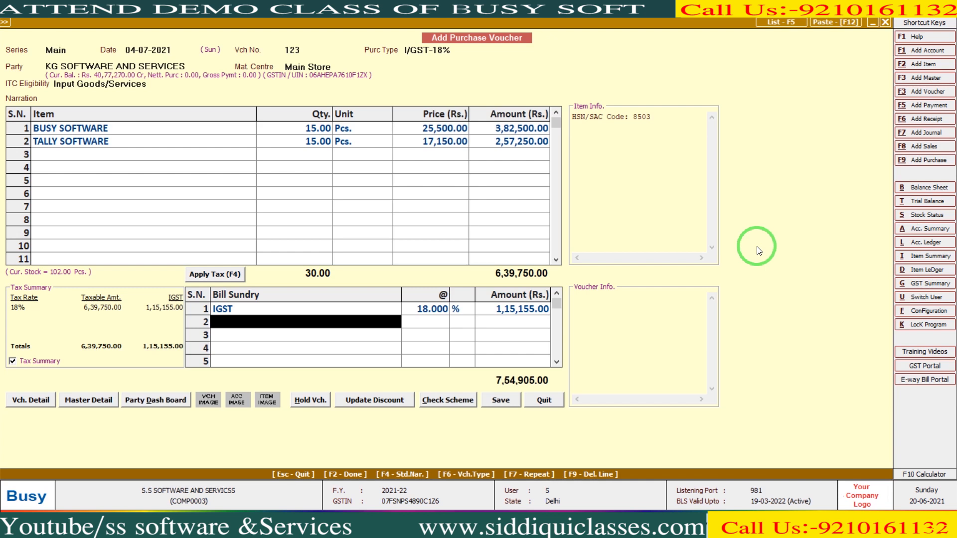
click(509, 401)
key(Return)
key(Return)
key(Return)
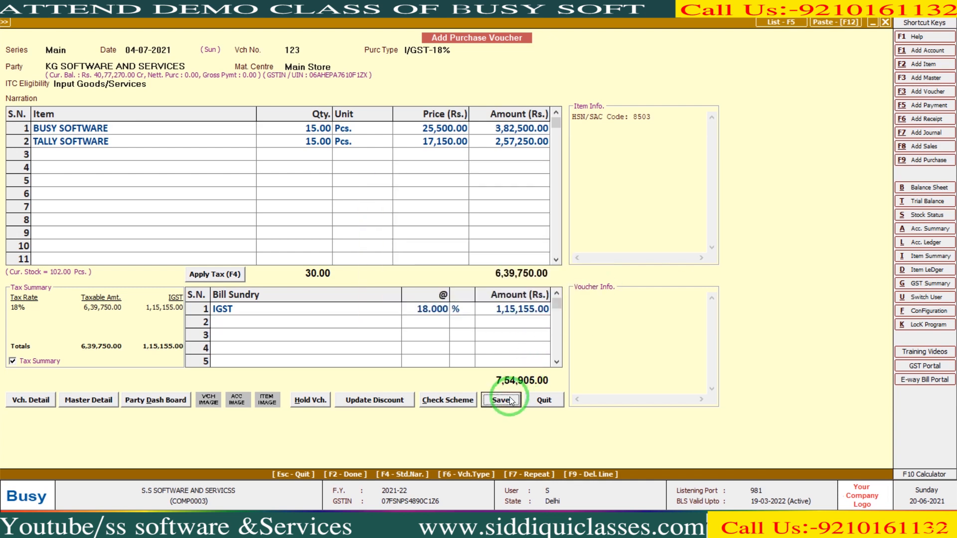
key(Return)
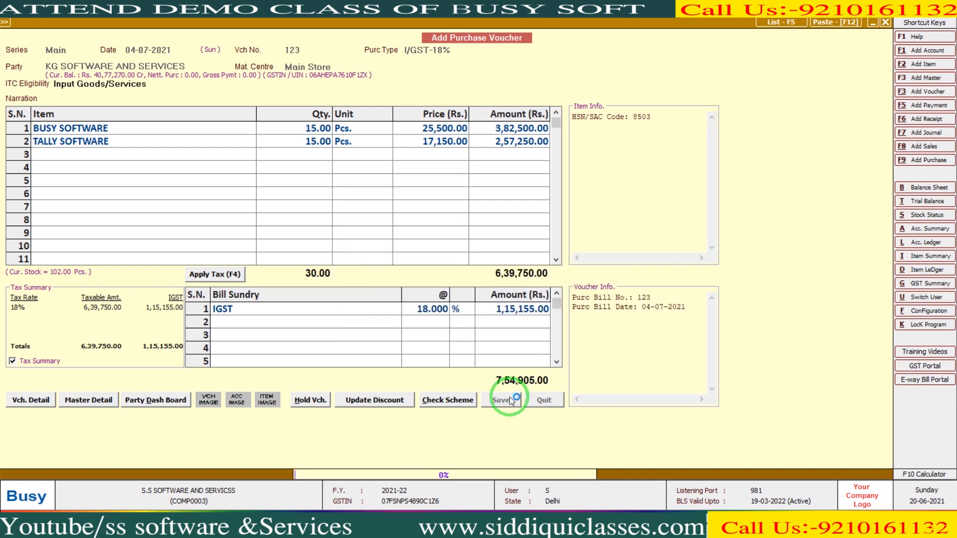
Step: Switch to TDS.pdf in Adobe Acrobat and examine the enlarged Bank Book page for the payment entries
key(alt+Tab)
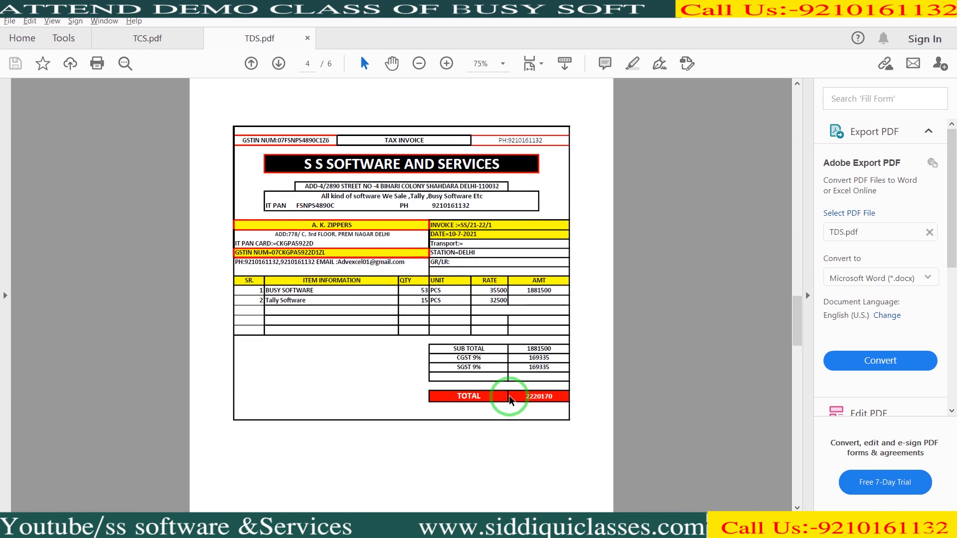
key(alt+Tab)
key(Right)
key(Right)
key(ctrl+plus)
key(ctrl+plus)
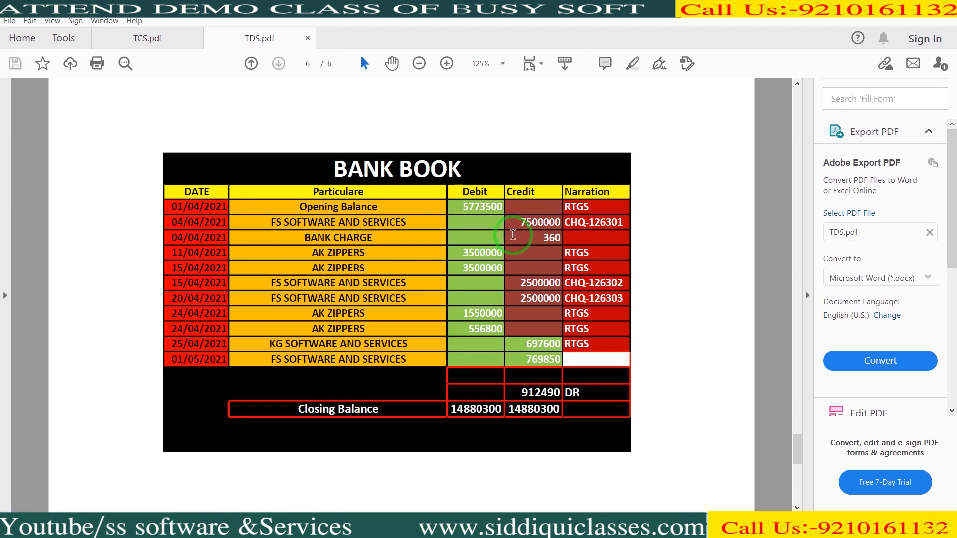
key(alt+Tab)
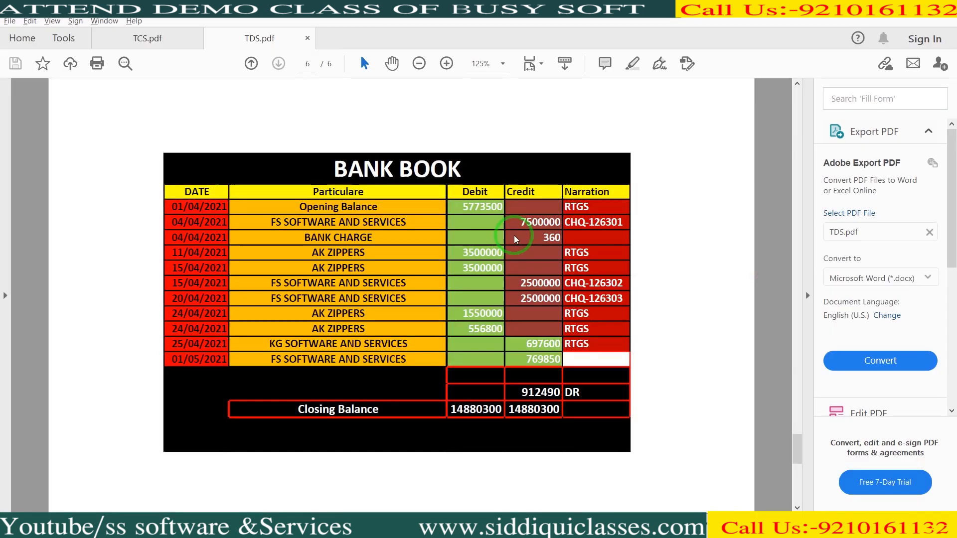
Step: Start a new payment voucher in Busy dated 04-04-2021 with GST nature Not Applicable
key(Escape)
key(Down)
key(Down)
key(Down)
key(Down)
key(Down)
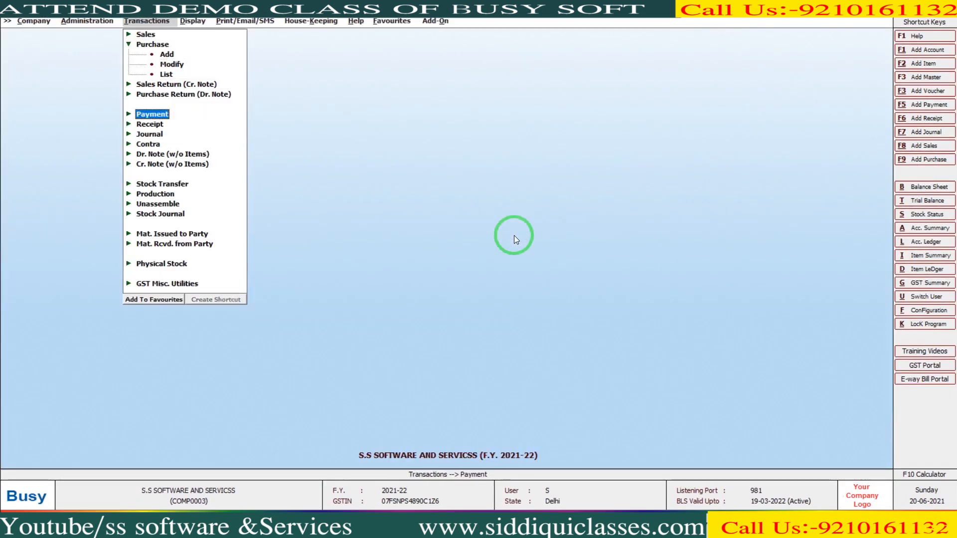
key(Return)
key(Return)
key(Return)
text(04-04)
key(Return)
key(Return)
Step: Debit FS SOFTWARE AND SERVICES with 7,50,000 and credit PNB BANK with the same amount
text(fs)
key(Return)
text(7,5)
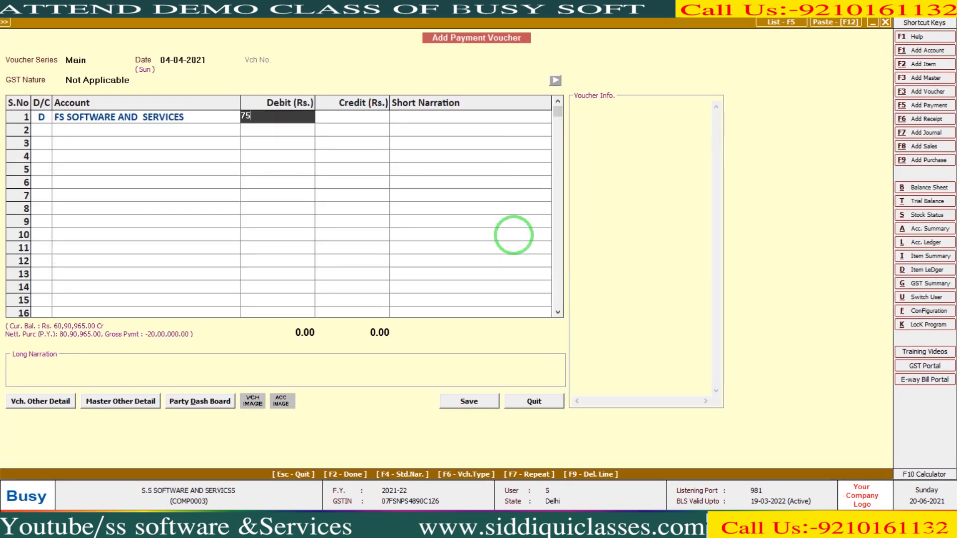
text(0,000)
key(Return)
key(Return)
key(Return)
key(Return)
key(Return)
Step: Submit the payment voucher for saving and agree to apply TDS on the purchase of goods
key(Return)
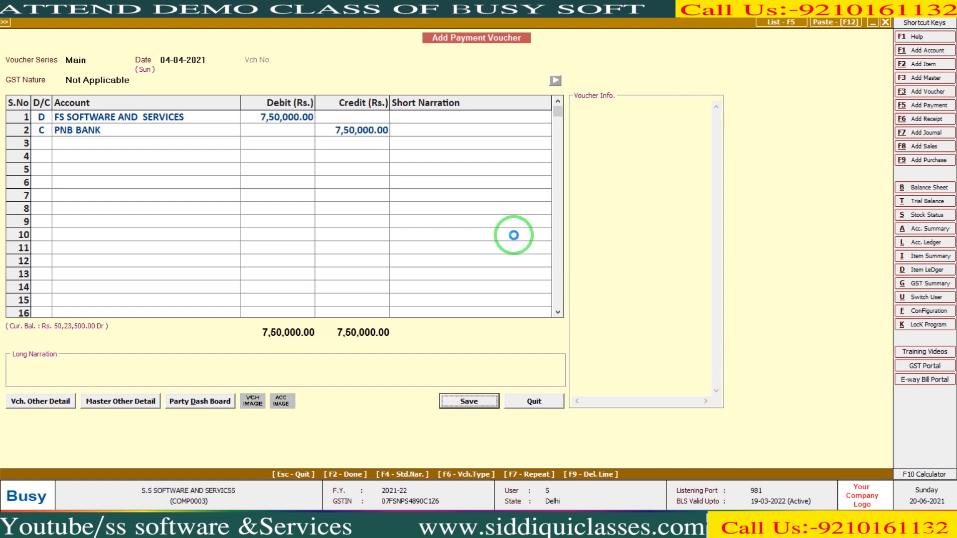
key(Return)
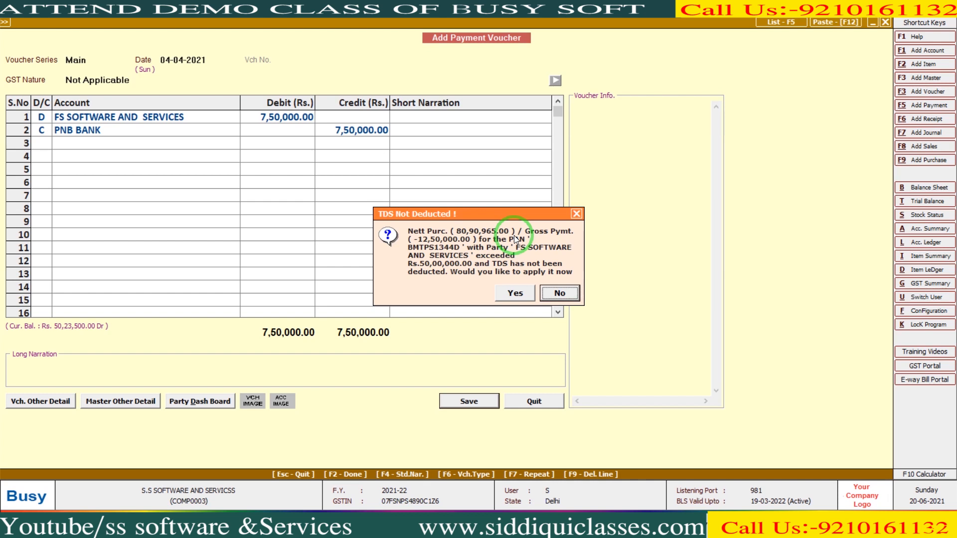
key(Left)
key(Return)
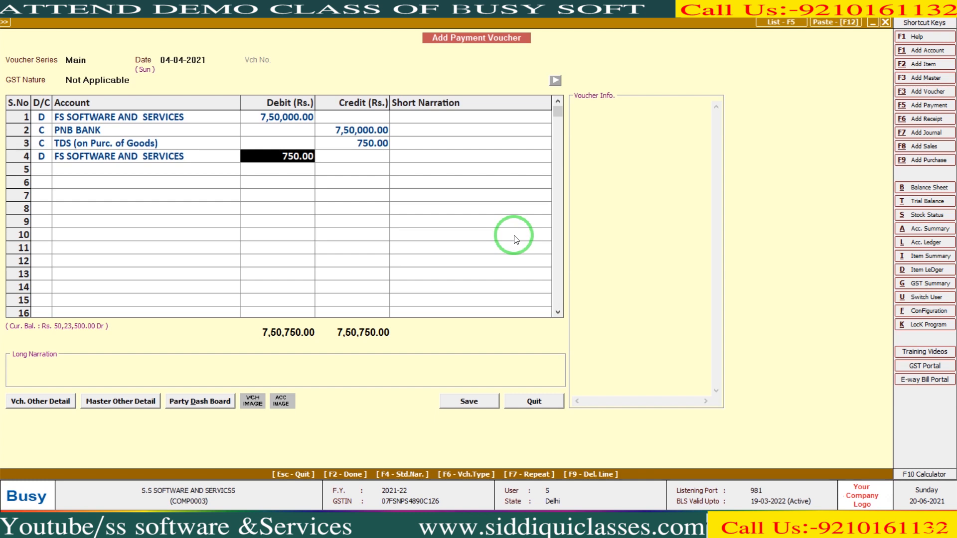
Step: Quit the 04-04-2021 payment voucher carrying the TDS (on Purc. of Goods) lines without saving it
key(Up)
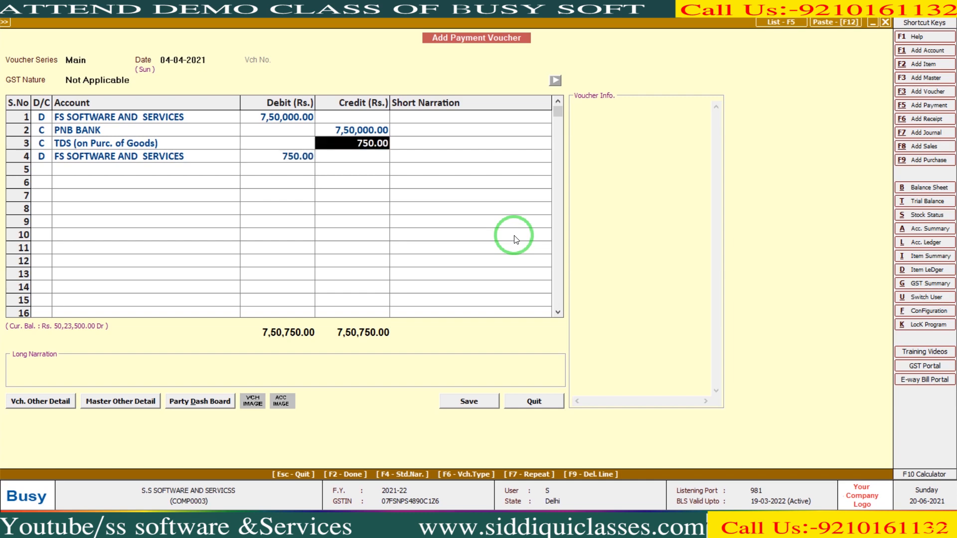
key(Escape)
key(Left)
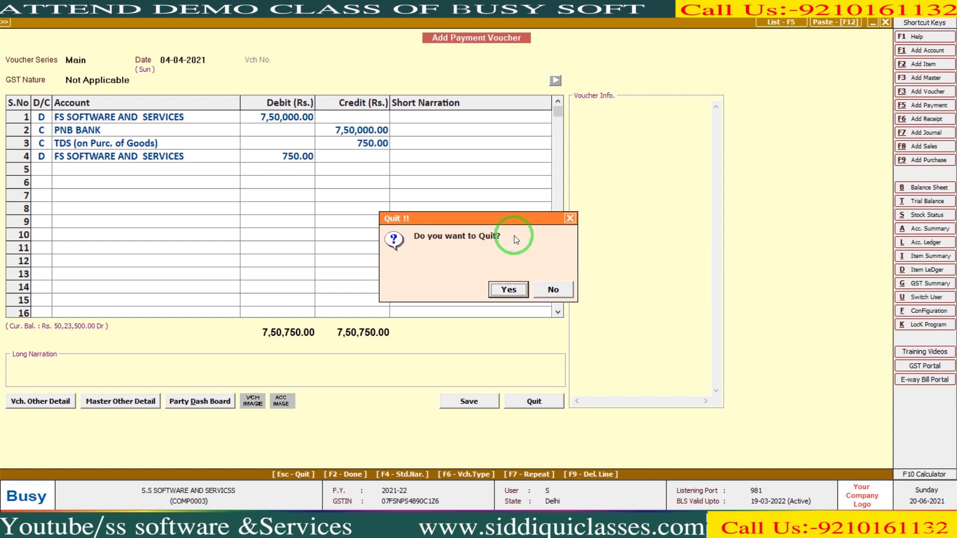
key(Return)
Step: Start a fresh payment voucher dated 04-04-2021 with GST nature Not Applicable
key(Return)
key(Return)
key(Return)
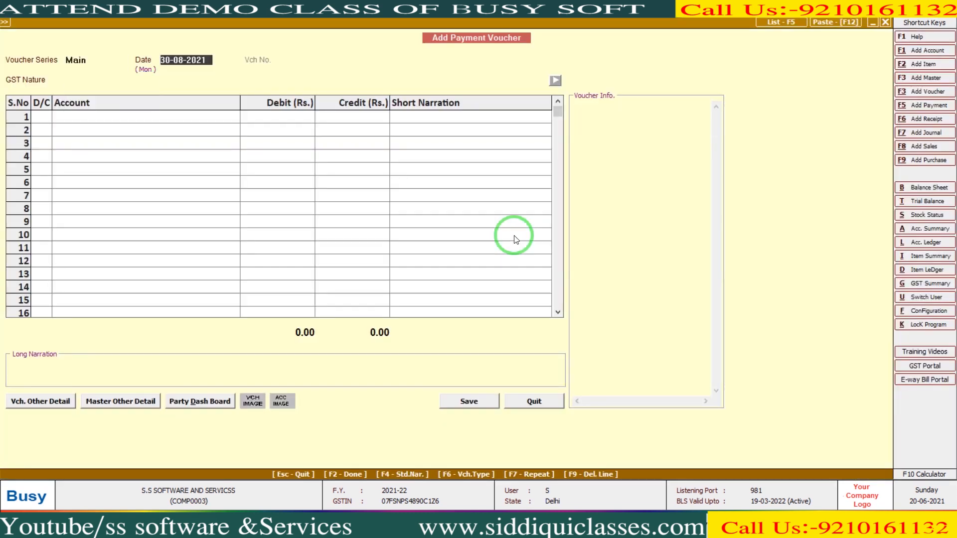
key(Return)
key(Return)
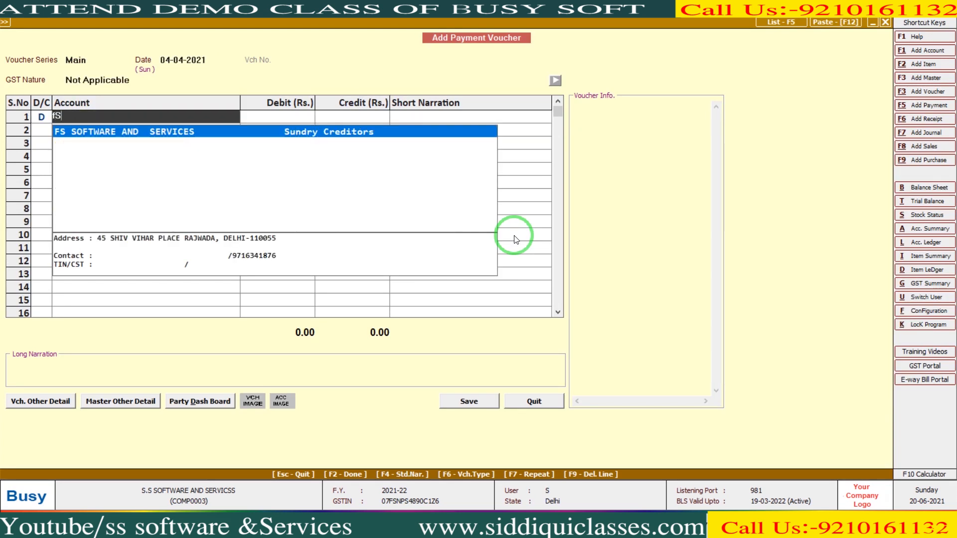
Step: Check the Bank Book, debit FS SOFTWARE AND SERVICES with 7,50,000 and credit PNB BANK with the same amount
key(Return)
key(alt+Tab)
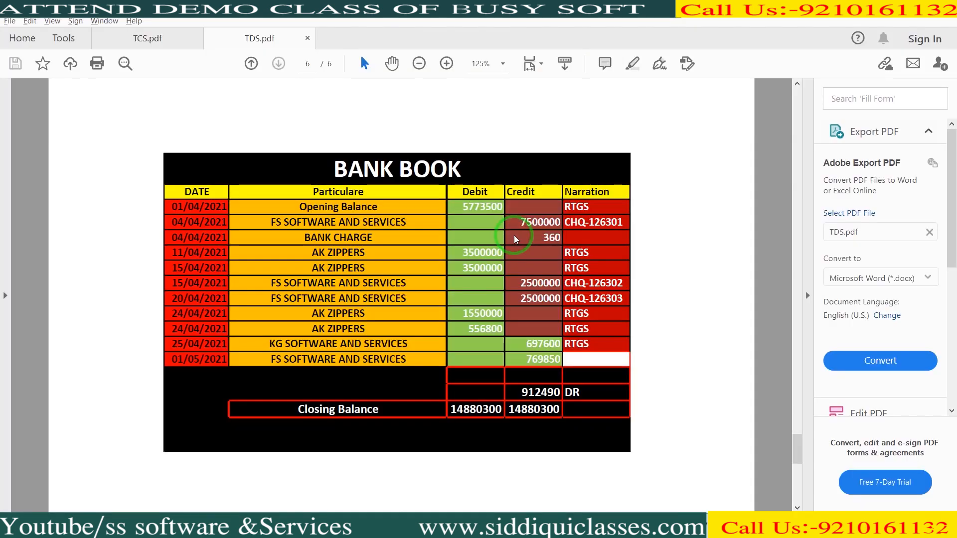
key(alt+Tab)
text(75)
key(BackSpace)
text(.5L)
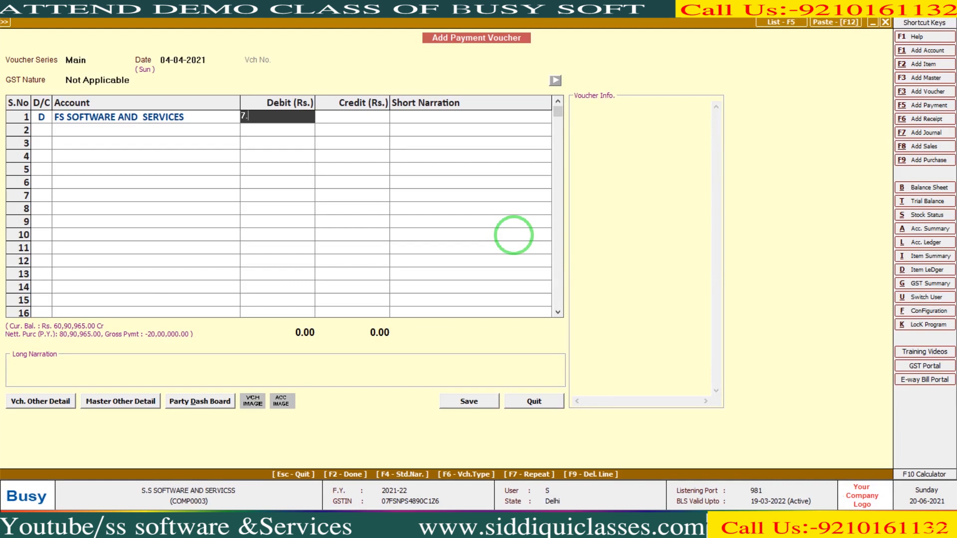
key(Return)
key(Return)
key(Return)
key(Return)
Step: Save the 04-04-2021 payment voucher and decline applying TDS to it
key(Return)
key(Return)
key(Return)
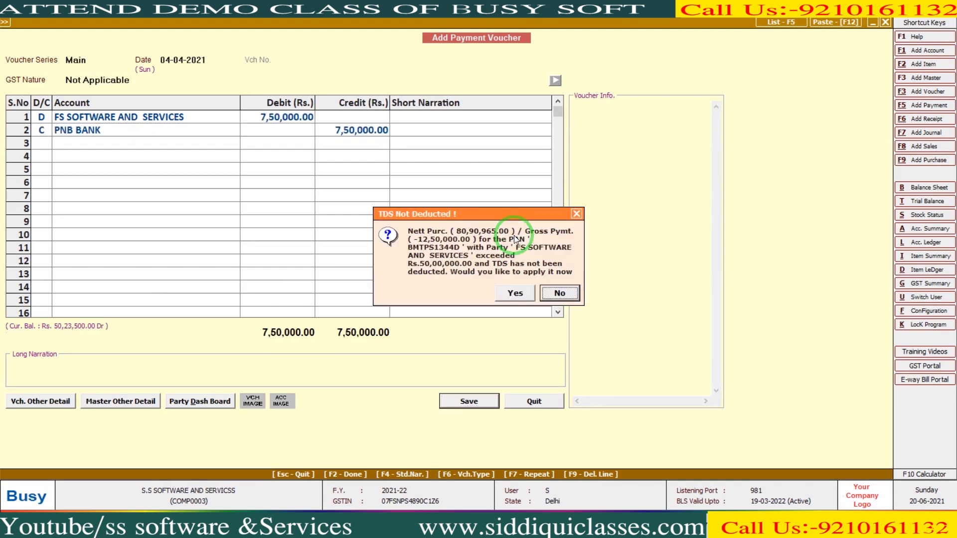
key(Return)
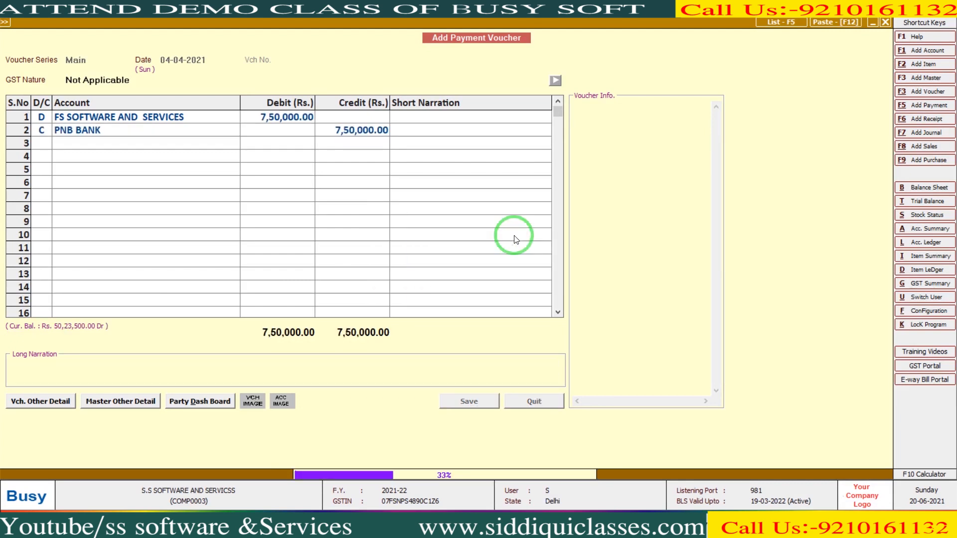
key(Return)
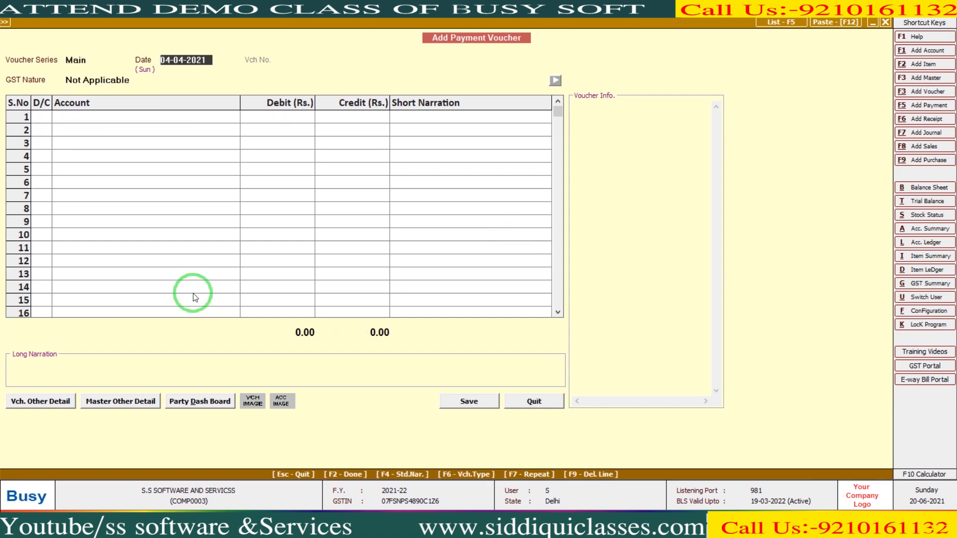
Step: Check the next Bank Book payment and date the new payment voucher 15-04-2021 with GST nature Not Applicable
key(alt+Tab)
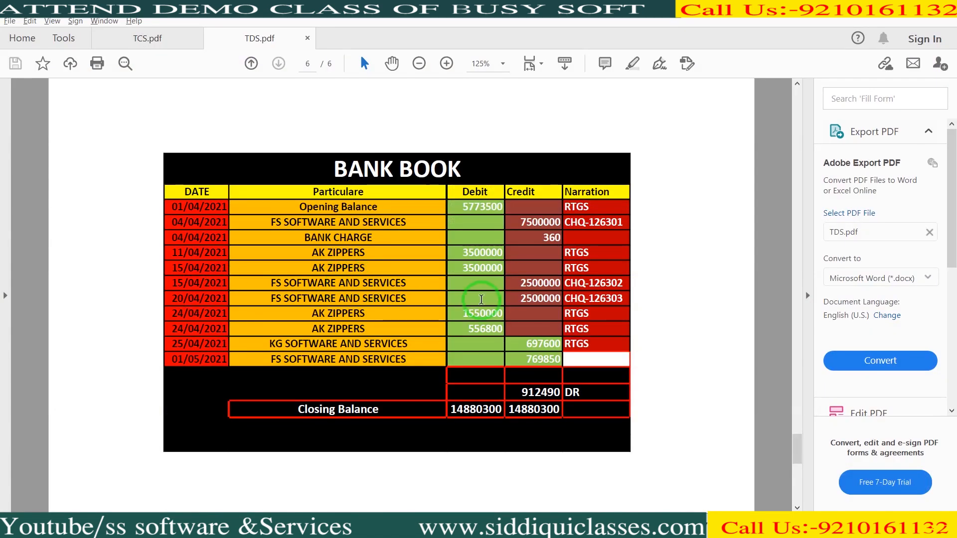
key(alt+Tab)
text(15)
key(Return)
key(Return)
key(Return)
Step: Debit FS SOFTWARE AND SERVICES with 25,00,000, credit PNB BANK with the same amount and save the 15-04-2021 voucher without TDS
text(fs)
key(Return)
text(25)
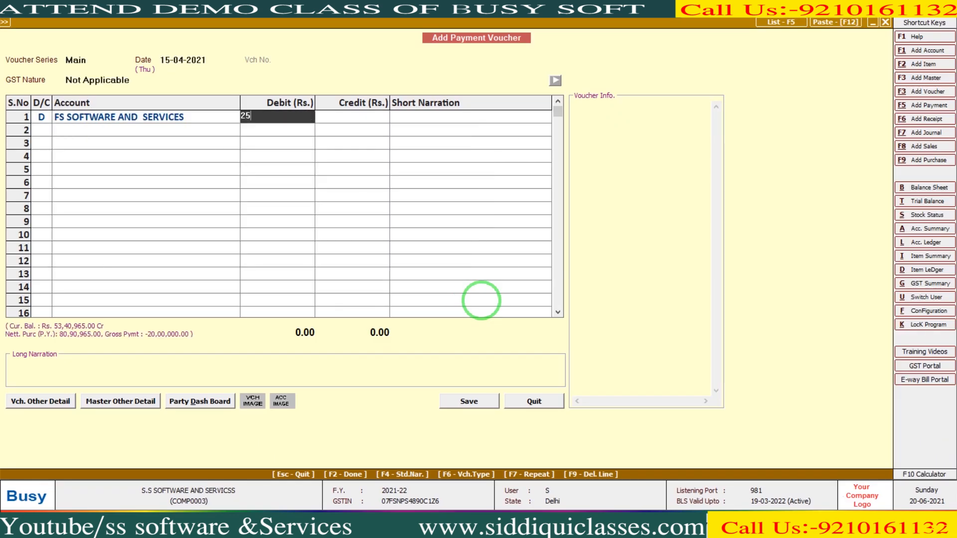
text(,00,000)
key(Return)
key(Return)
key(Return)
key(Return)
key(Return)
key(Return)
key(Return)
key(Return)
key(Return)
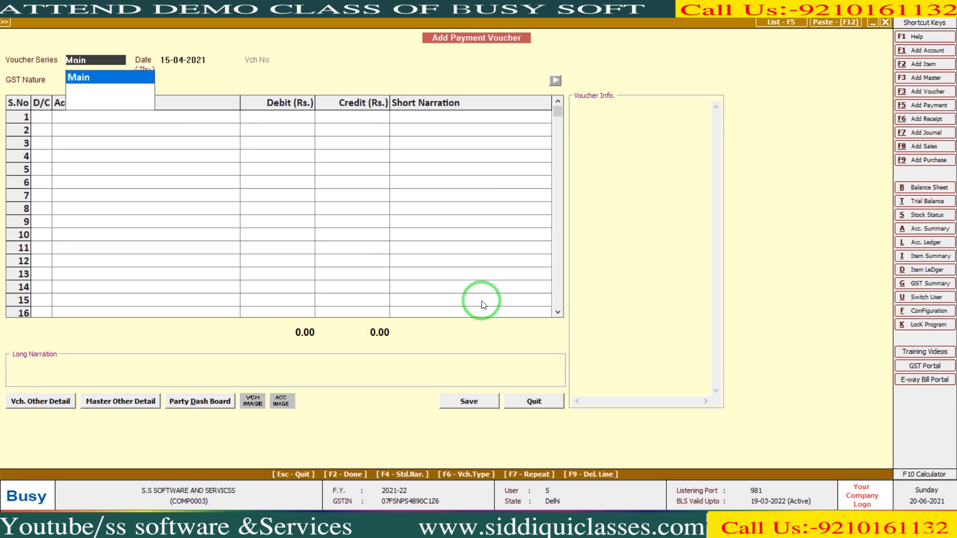
Step: Check the following Bank Book payment and date the next payment voucher 20-04-2021 with GST nature Not Applicable
key(alt+Tab)
key(alt+Tab)
key(Return)
text(20)
key(Return)
key(Return)
Step: Debit FS SOFTWARE AND SERVICES with 25,00,000, credit PNB BANK, save the 20-04-2021 voucher without TDS and leave payment entry
text(fS)
key(Return)
text(2)
text(5,00,000)
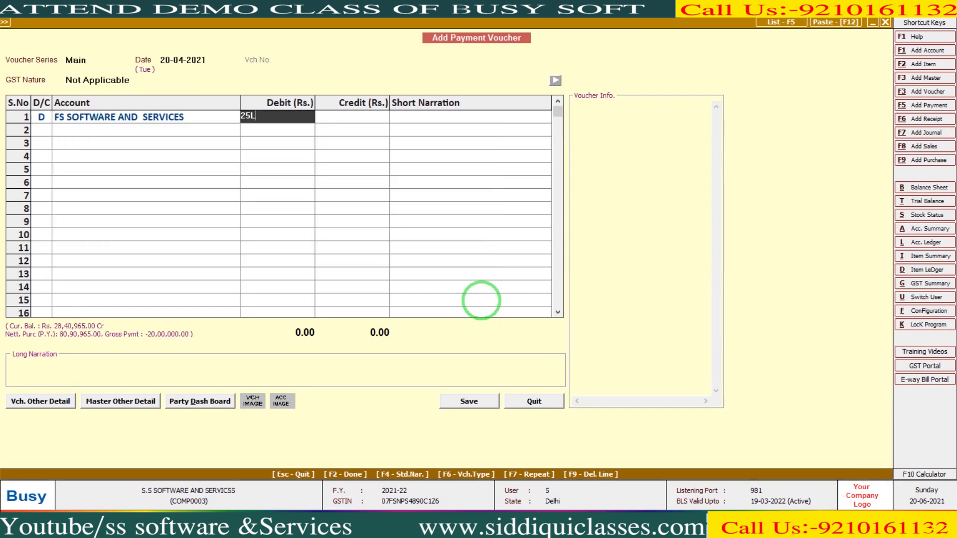
key(Return)
key(Return)
text(pnb)
key(Return)
key(Return)
key(Return)
key(Return)
key(Return)
key(Return)
key(Escape)
key(Escape)
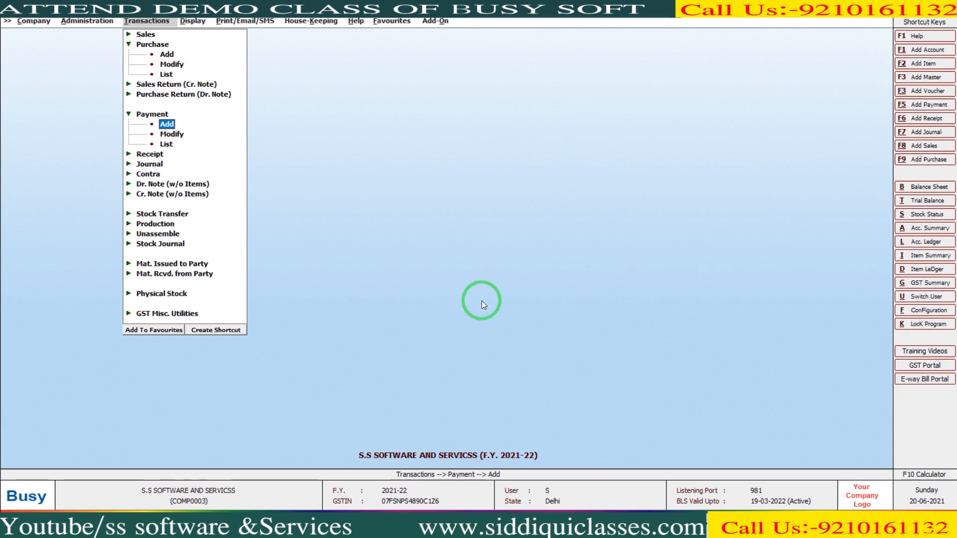
Step: Open the Payments eligible for TDS report from the TDS/TCS reports
key(Right)
key(Down)
key(s)
key(g)
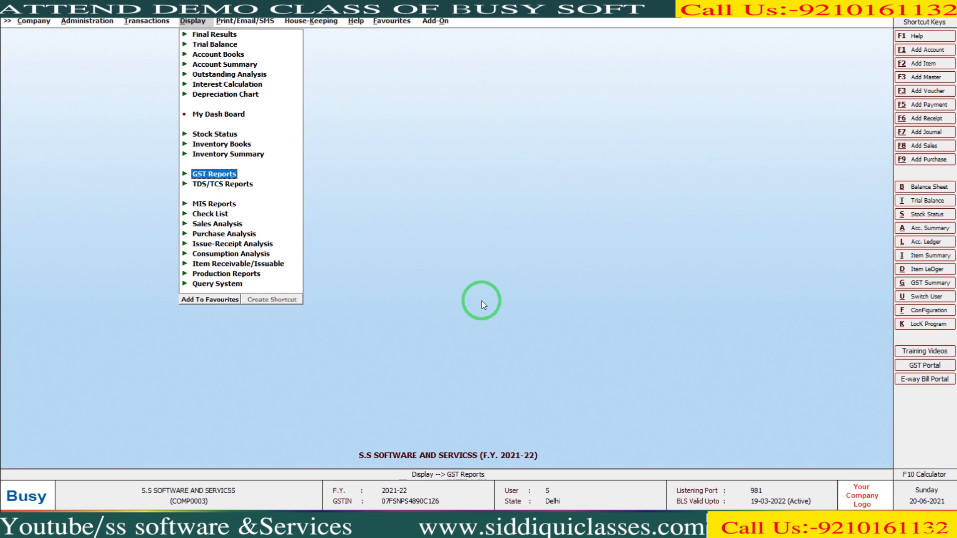
key(t)
key(Right)
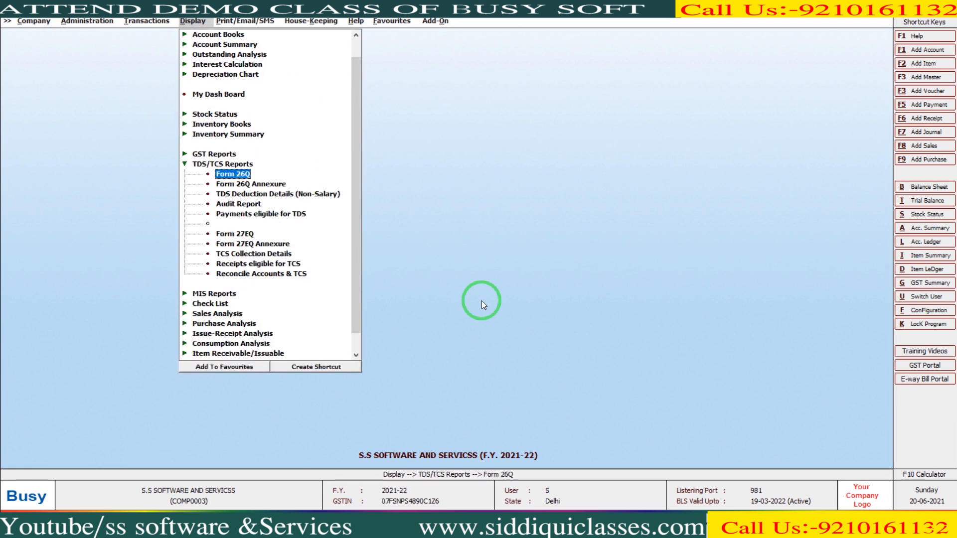
key(Down)
key(Down)
key(Down)
key(Down)
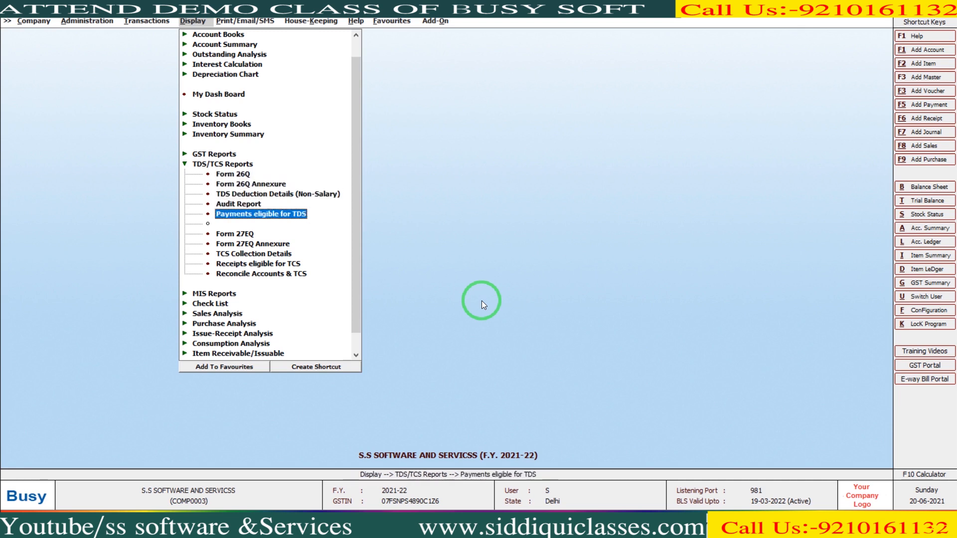
key(Return)
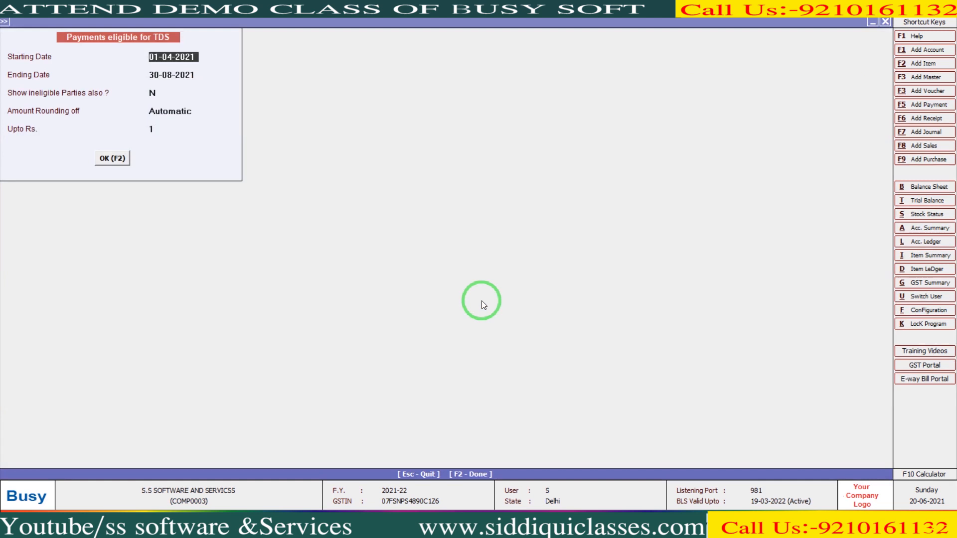
Step: Generate the report for 01-04-2021 to 30-08-2021 without ineligible parties, rounding automatically up to Rs. 1, and examine the TDS deducted
key(Return)
key(Return)
key(Return)
key(Return)
key(Return)
key(Return)
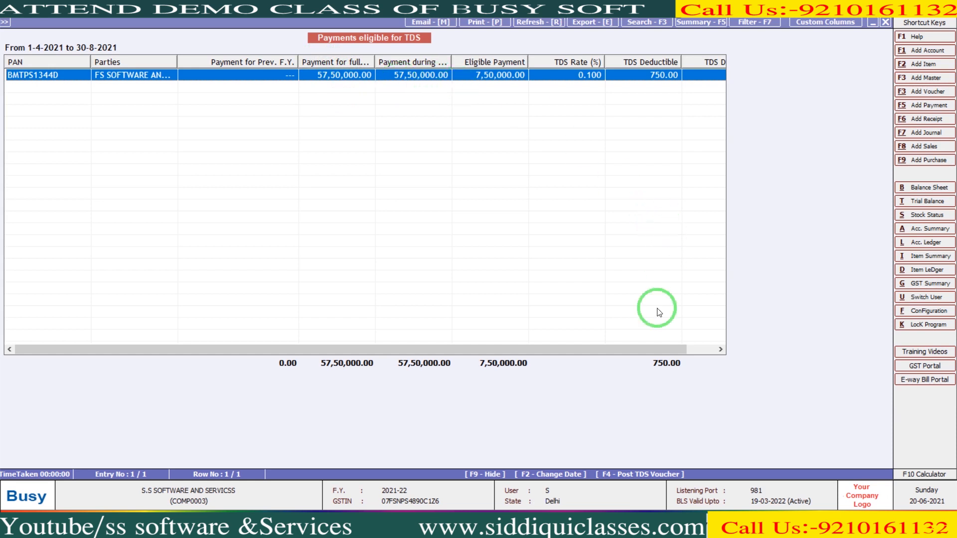
drag(635, 346, 681, 341)
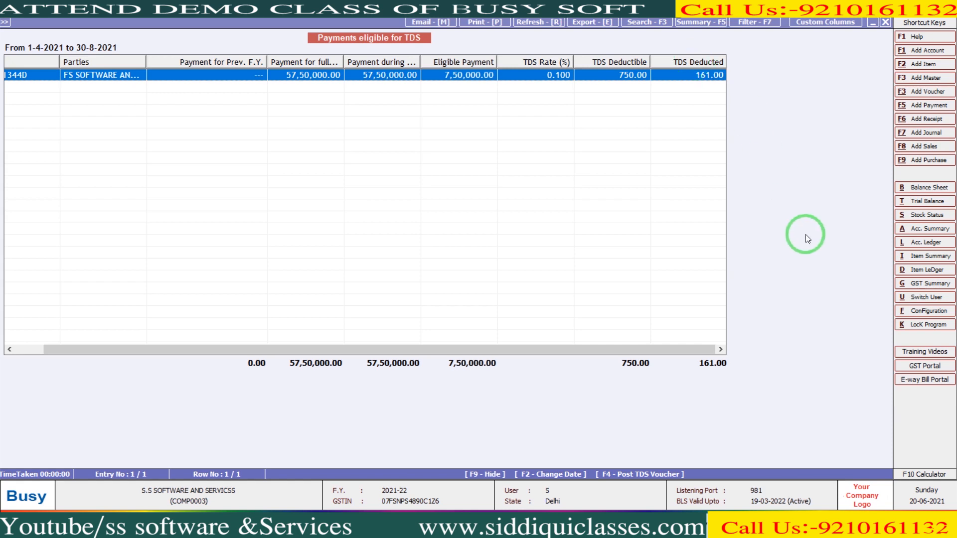
Step: Post the pending TDS for all PANs as a Dr. Note in the Main series using the TDS (on Purc. of Goods) account
click(678, 474)
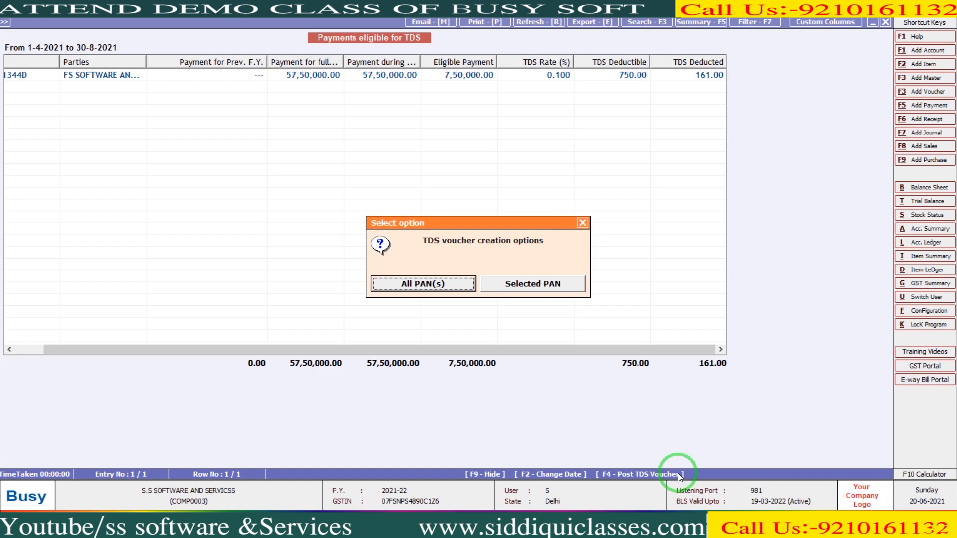
key(Return)
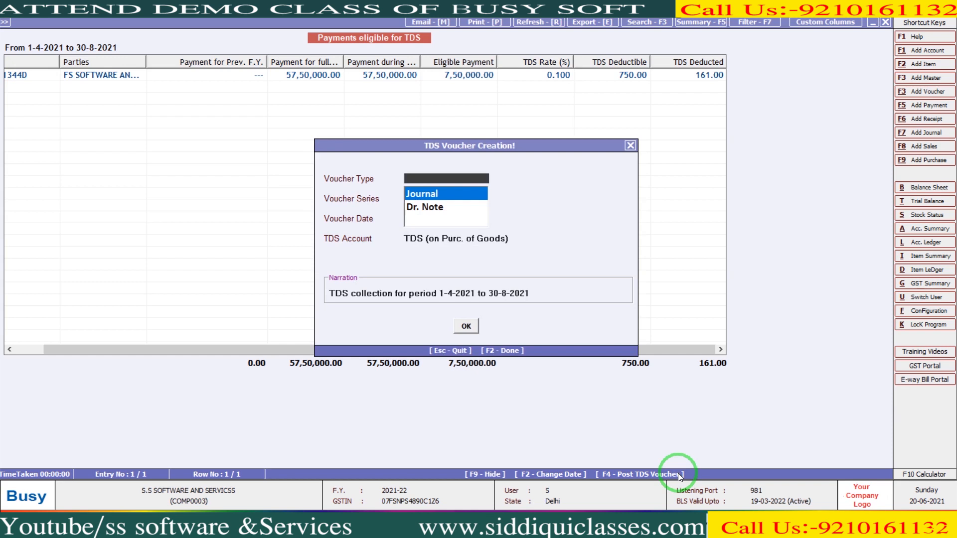
key(Down)
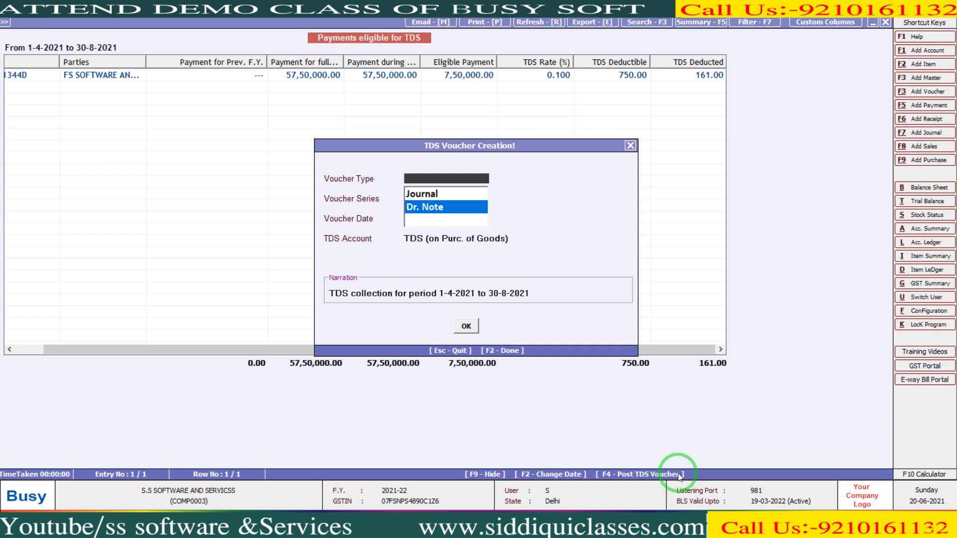
key(Up)
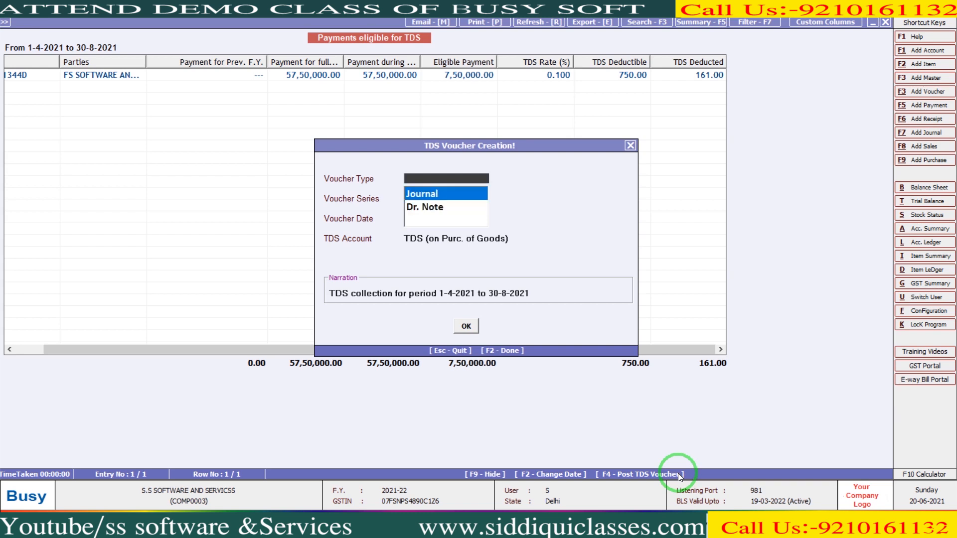
key(Down)
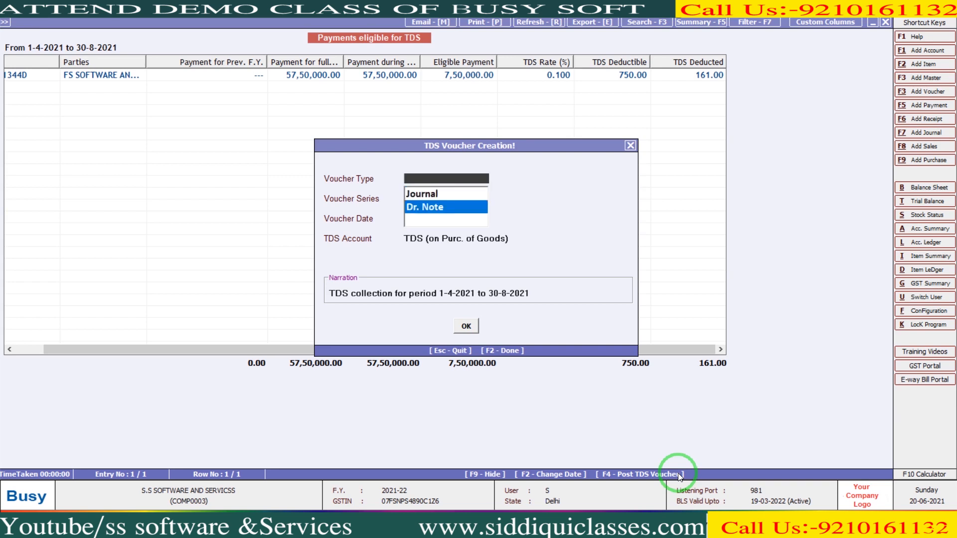
key(Return)
key(Return)
key(Return)
key(Return)
key(Return)
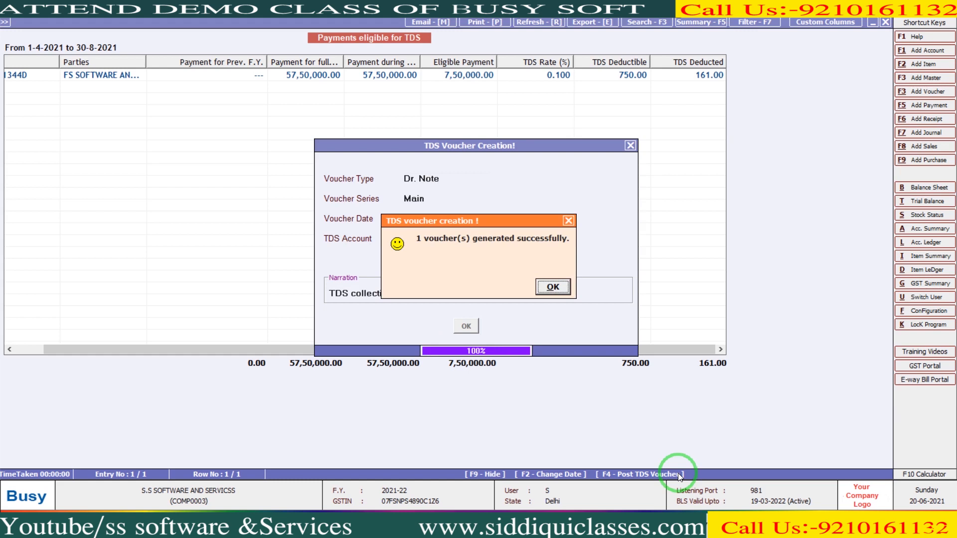
key(Return)
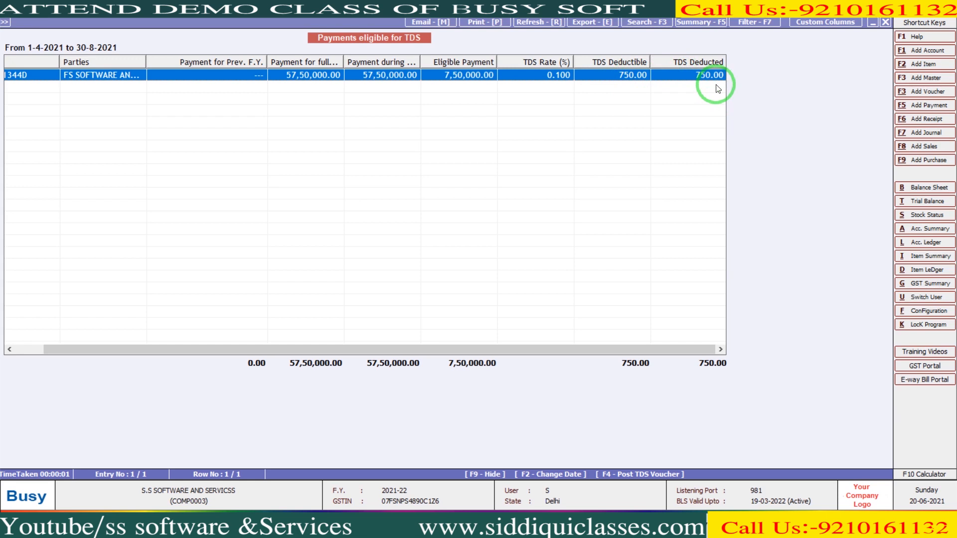
Step: Open the account ledger of FS SOFTWARE AND SERVICES for 01-04-2021 to 30-08-2021
key(l)
text(FS)
key(Return)
key(F2)
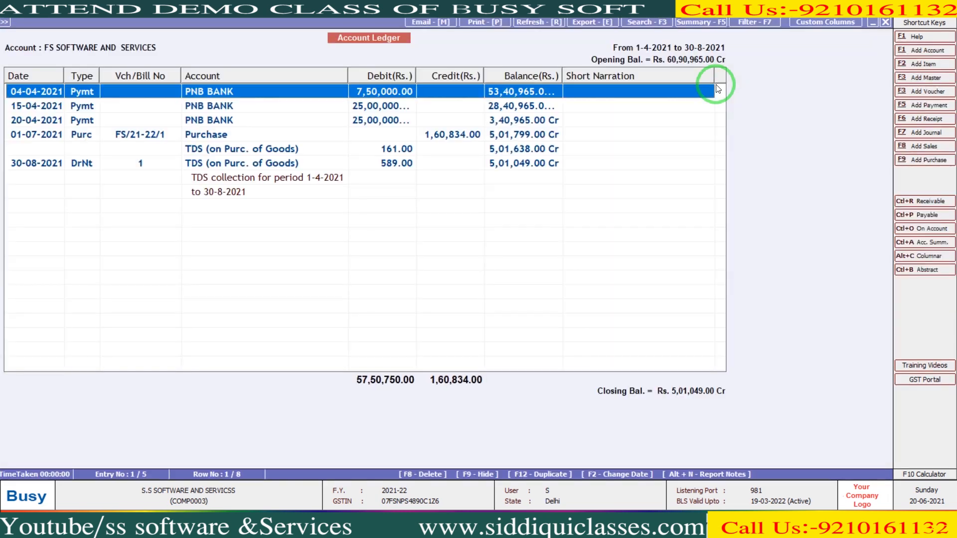
Step: Examine the TDS (on Purc. of Goods) entries in the ledger, then close the ledger and the eligible payments report
click(289, 140)
click(282, 149)
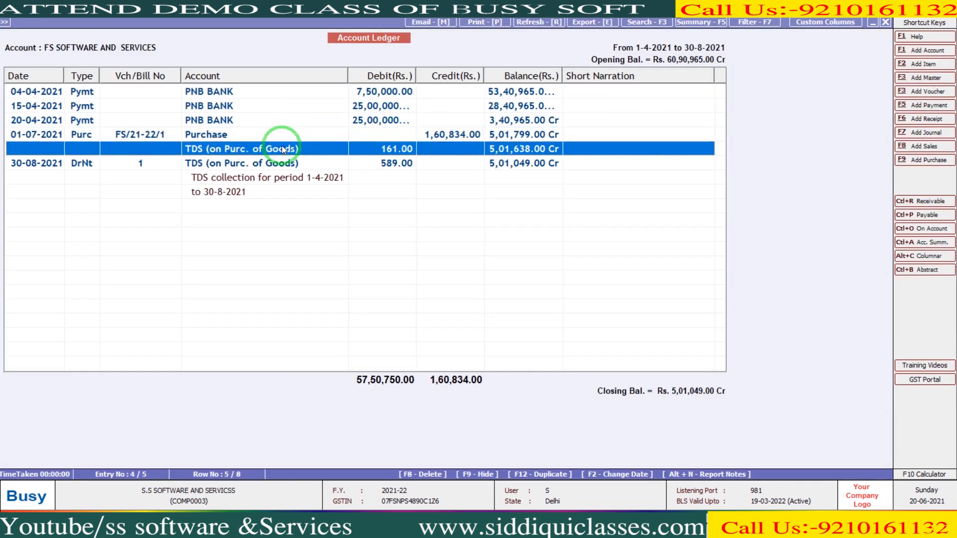
click(277, 166)
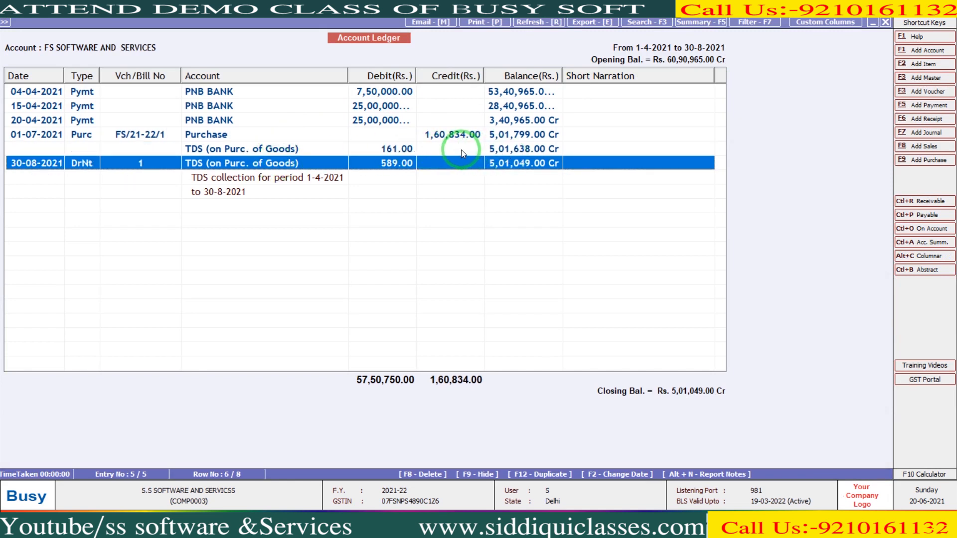
click(408, 148)
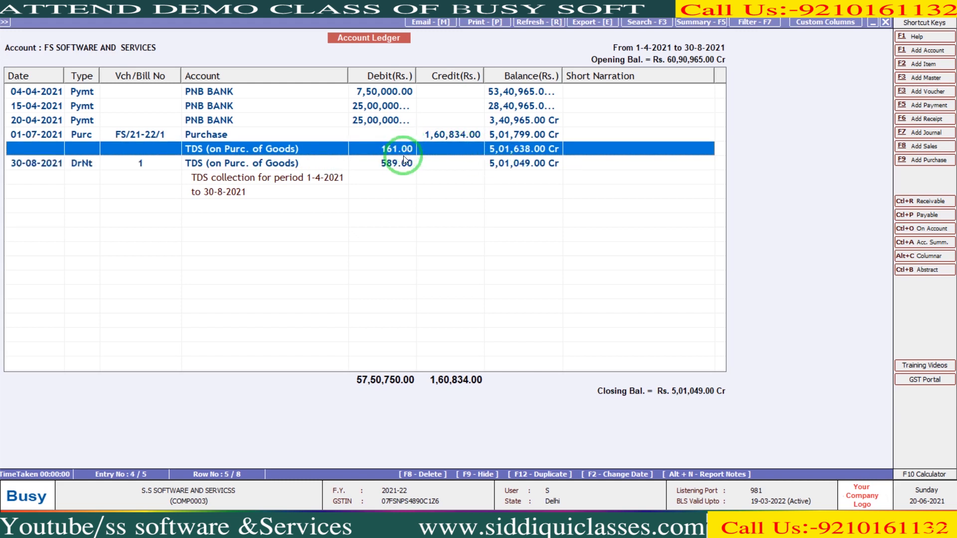
click(402, 165)
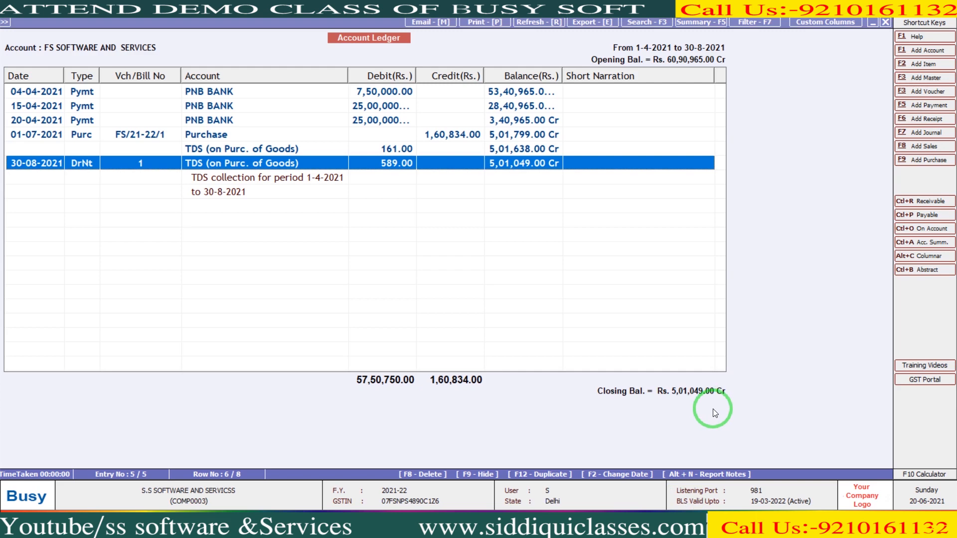
key(Escape)
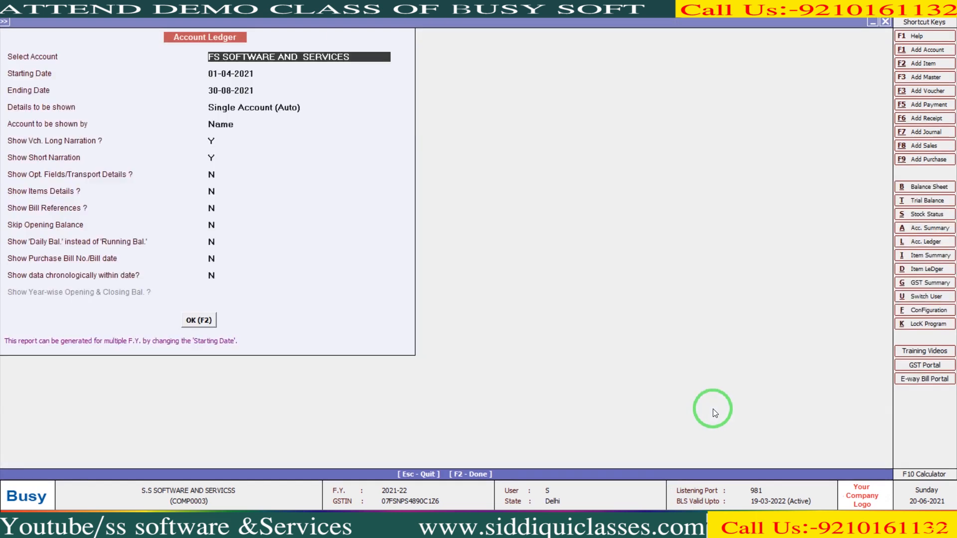
key(Escape)
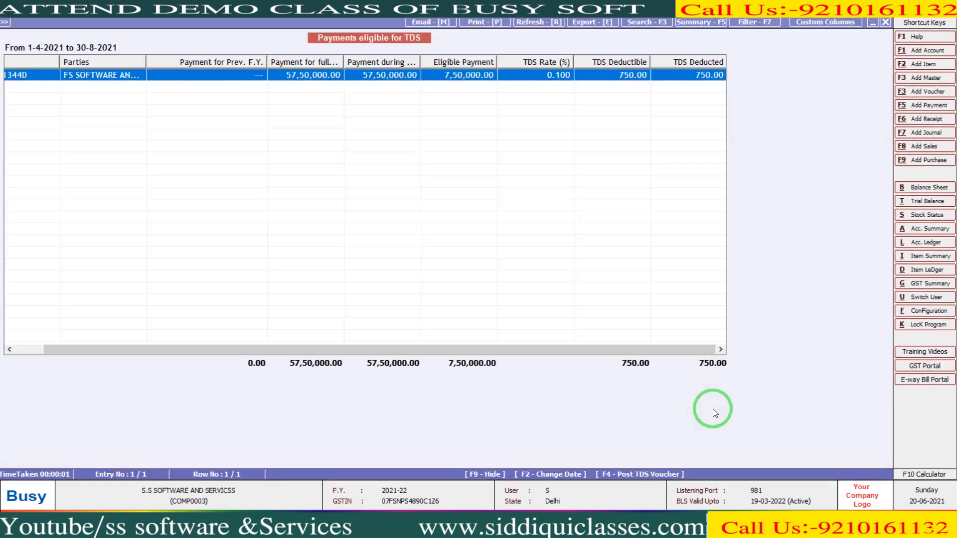
key(Escape)
key(Escape)
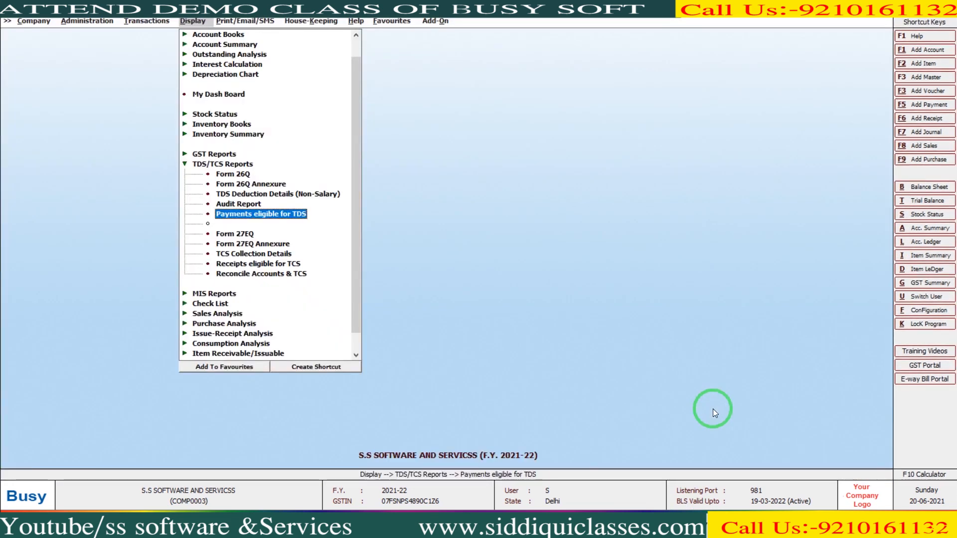
Step: Generate the non-salary TDS deduction details for all TDS categories and all references from 01-04-2021 to 30-08-2021
key(Up)
key(Up)
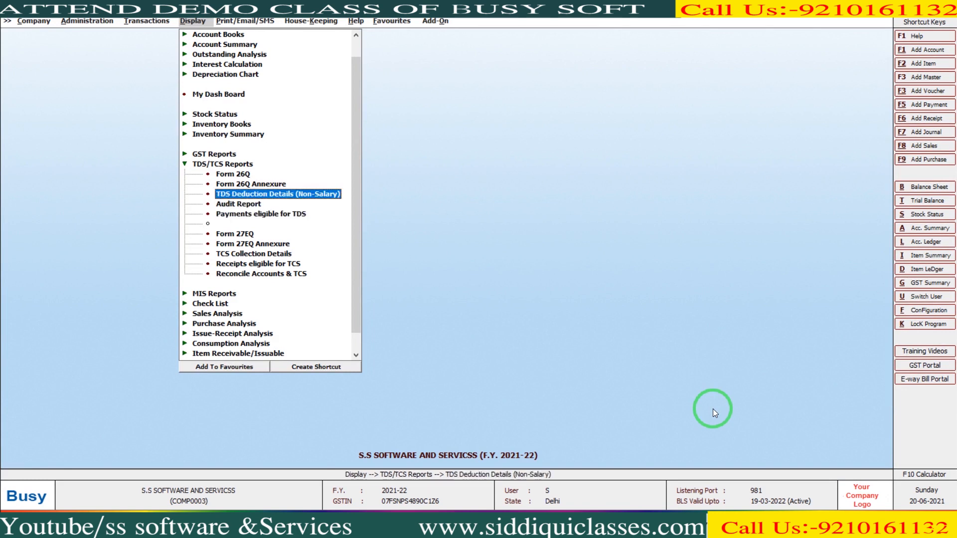
key(Return)
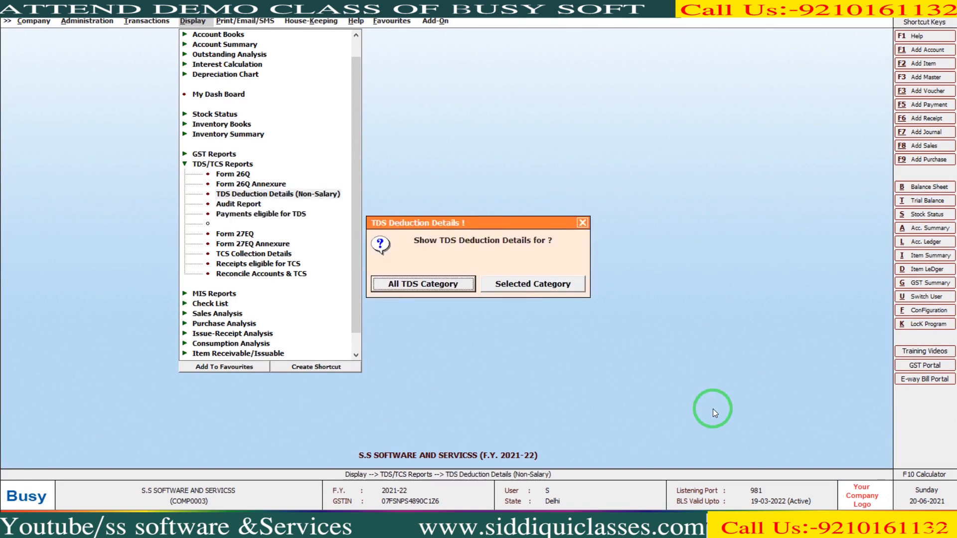
key(Return)
key(Return)
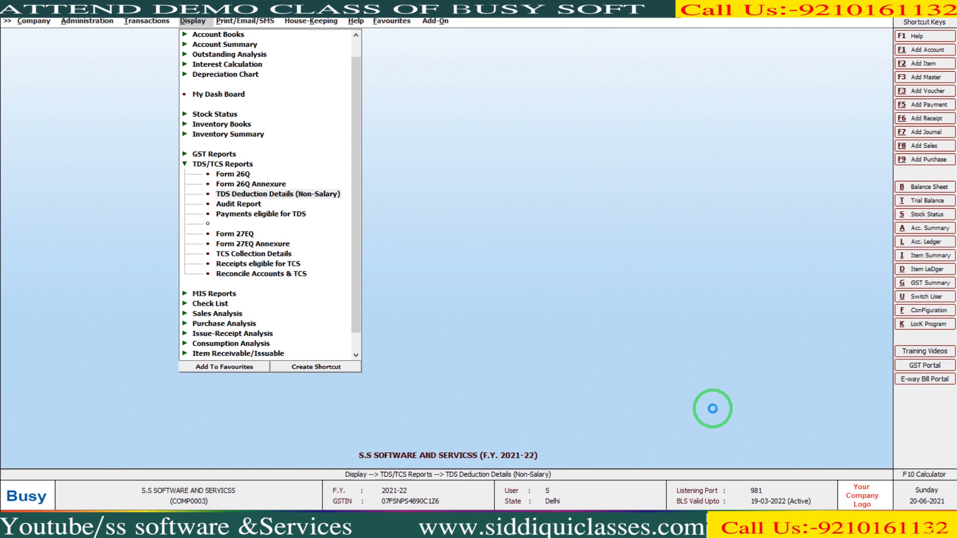
key(Return)
key(Return)
key(Return)
key(Return)
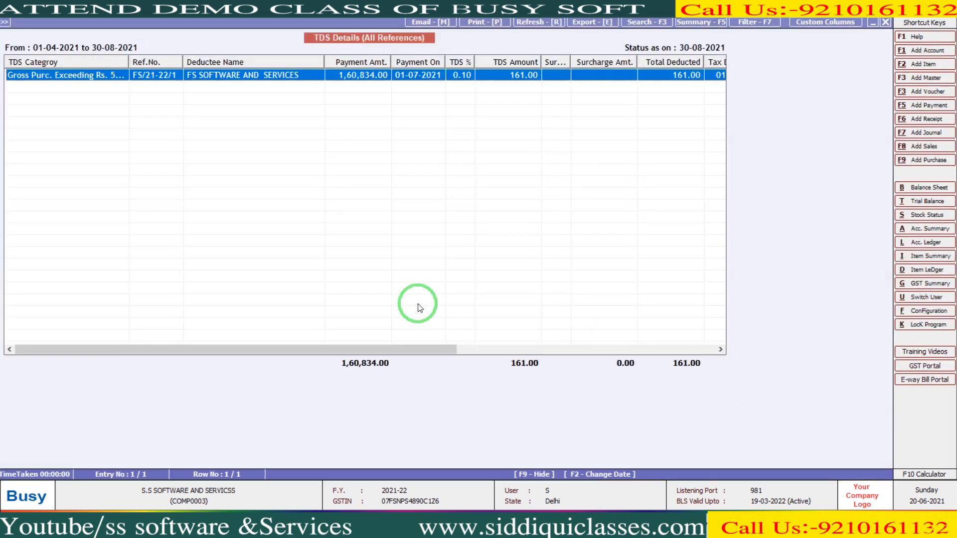
Step: Widen the TDS category column to read the full category name, then close the deduction details report
drag(127, 62, 180, 59)
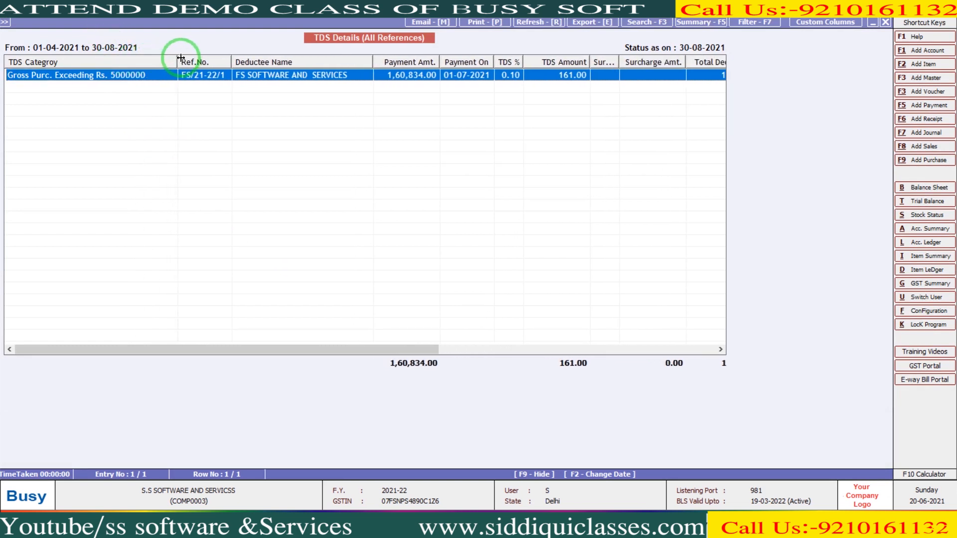
key(Escape)
key(Escape)
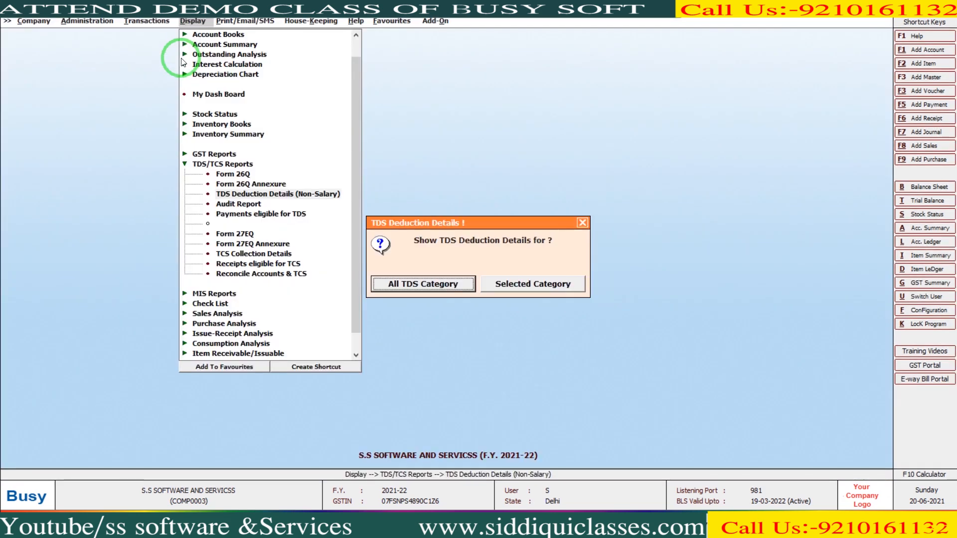
Step: Start a payment voucher in the Main series dated 30-08-2021 with TDS (on Purc. of Goods) as the debit account
key(Left)
key(Return)
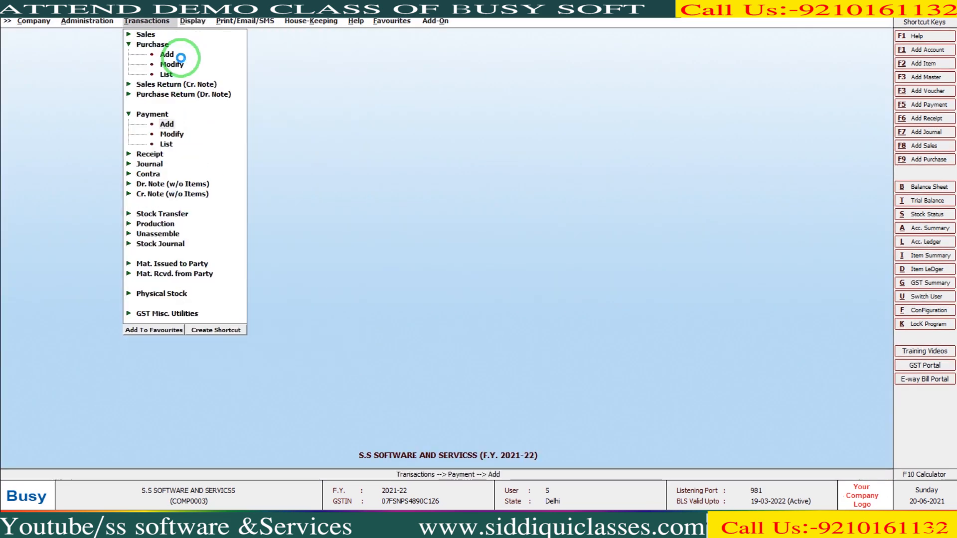
key(Return)
key(Return)
key(Return)
text(tD)
key(Down)
key(Down)
key(Down)
key(Down)
key(Down)
key(Down)
key(Down)
key(Down)
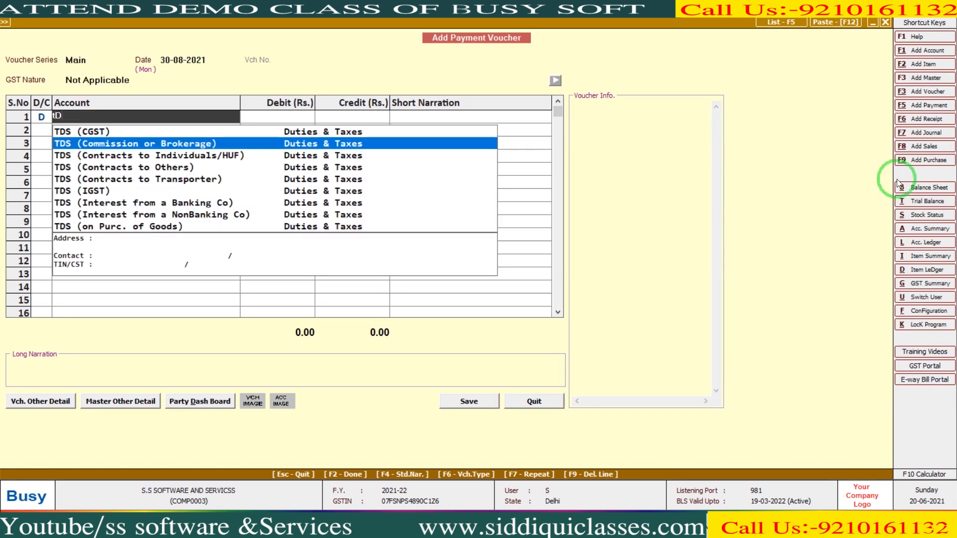
key(Return)
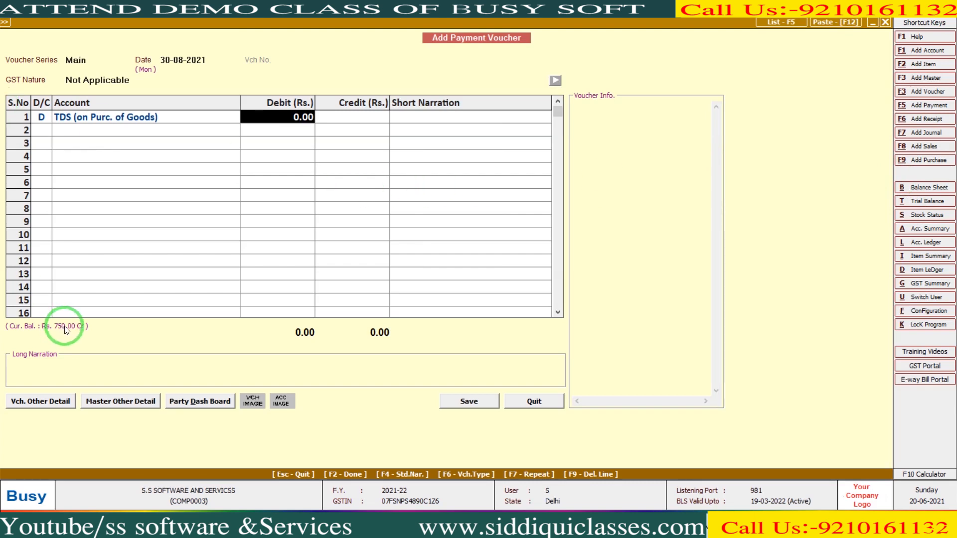
Step: Enter a debit of 750.00 for the TDS account and credit PNB BANK with 750.00
text(750)
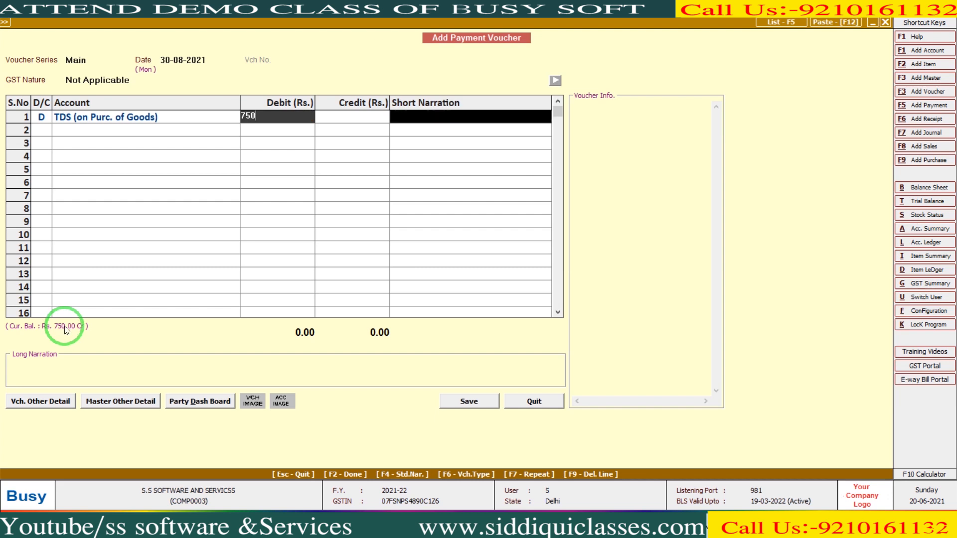
key(Return)
key(Return)
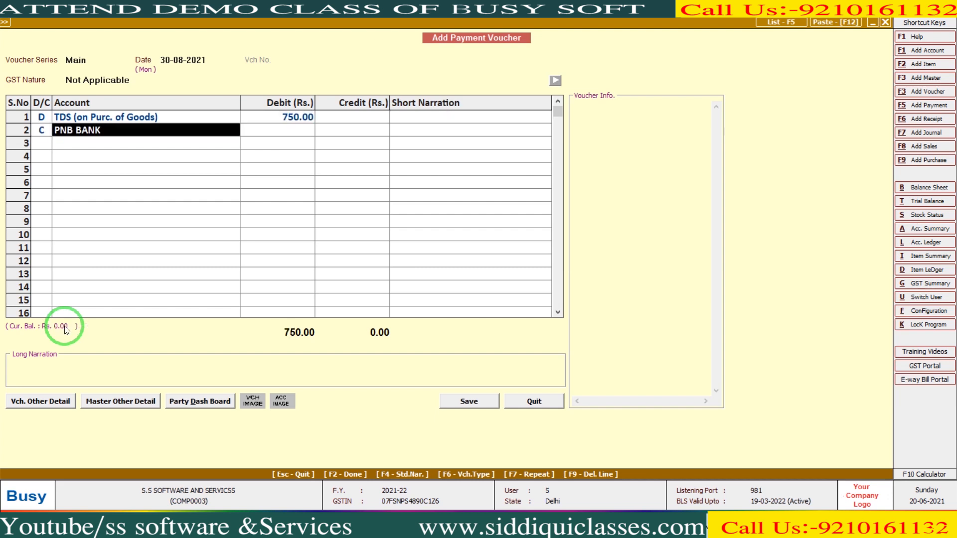
key(Return)
key(Return)
key(Return)
key(Return)
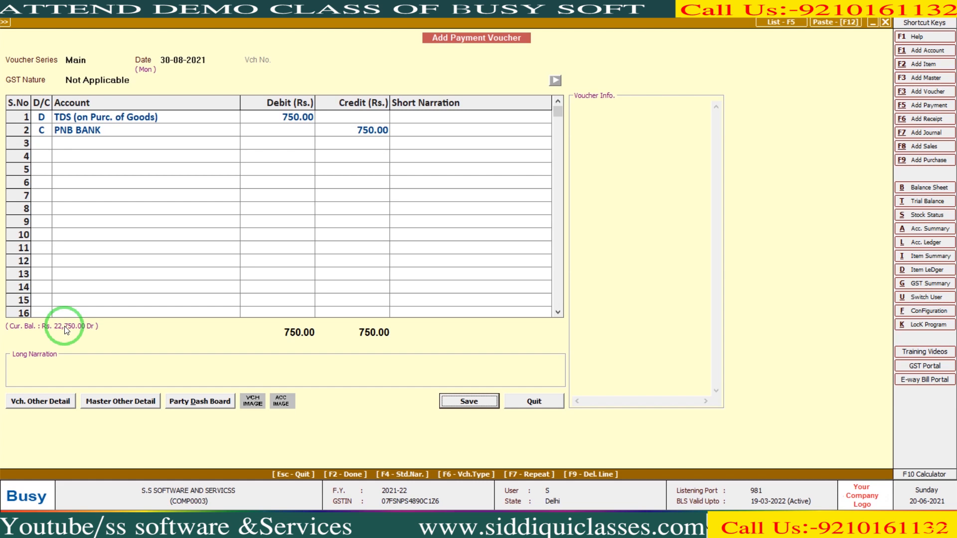
Step: Try to adjust the payment's TDS references under the category Gross Purc. Exceeding Rs. 5000000
key(Return)
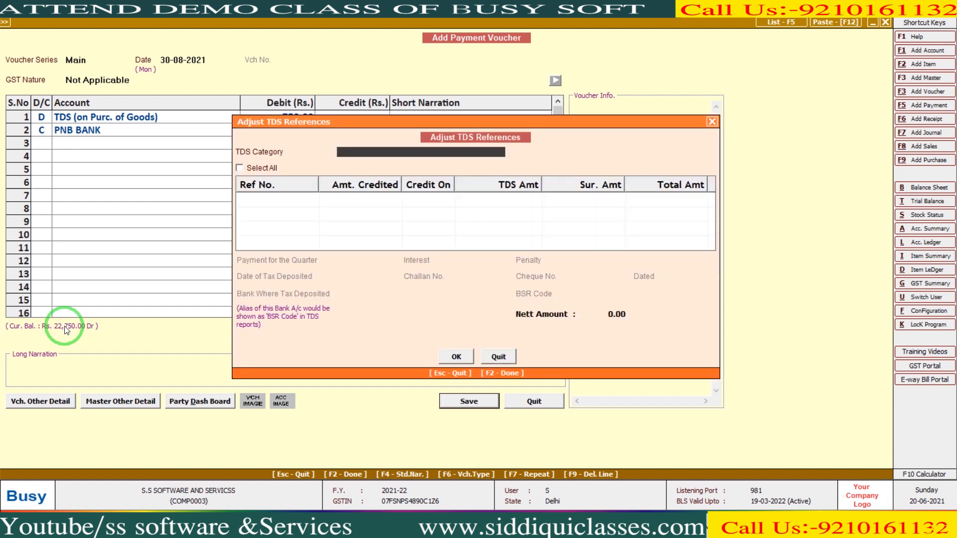
key(Return)
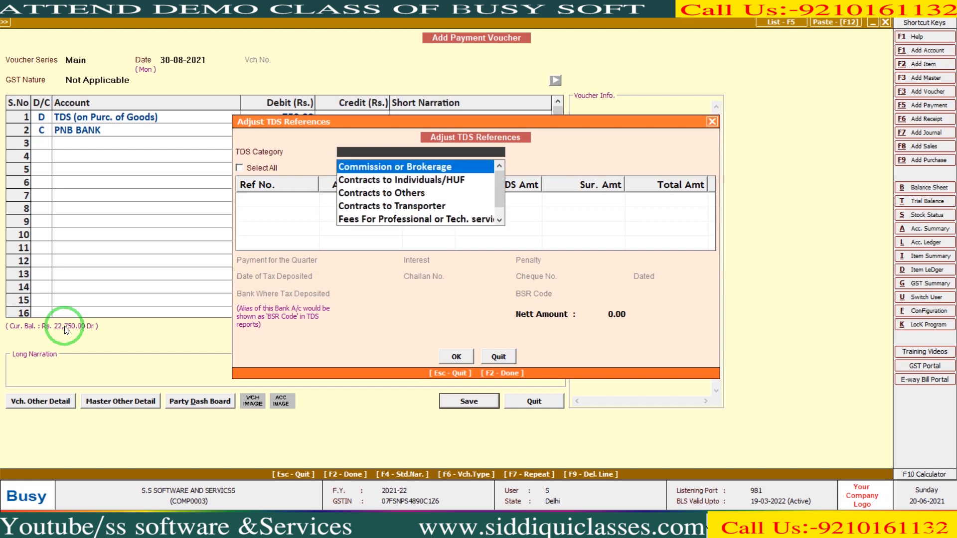
key(Down)
key(Down)
key(Down)
key(Down)
key(Down)
key(Down)
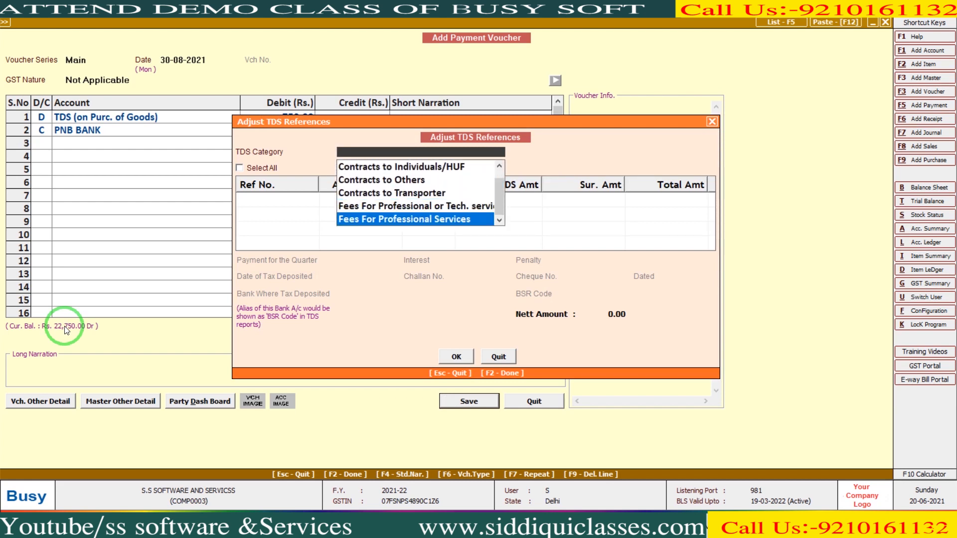
key(Down)
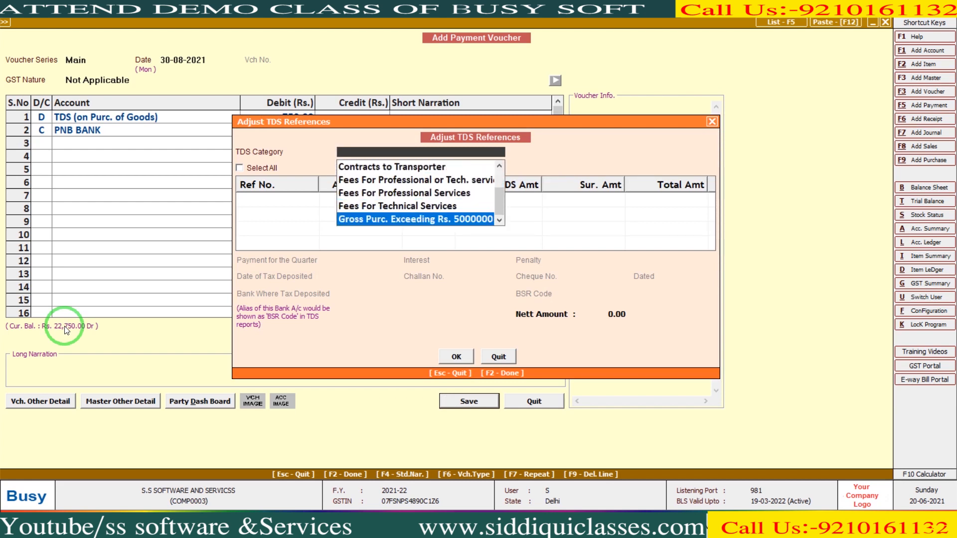
key(Return)
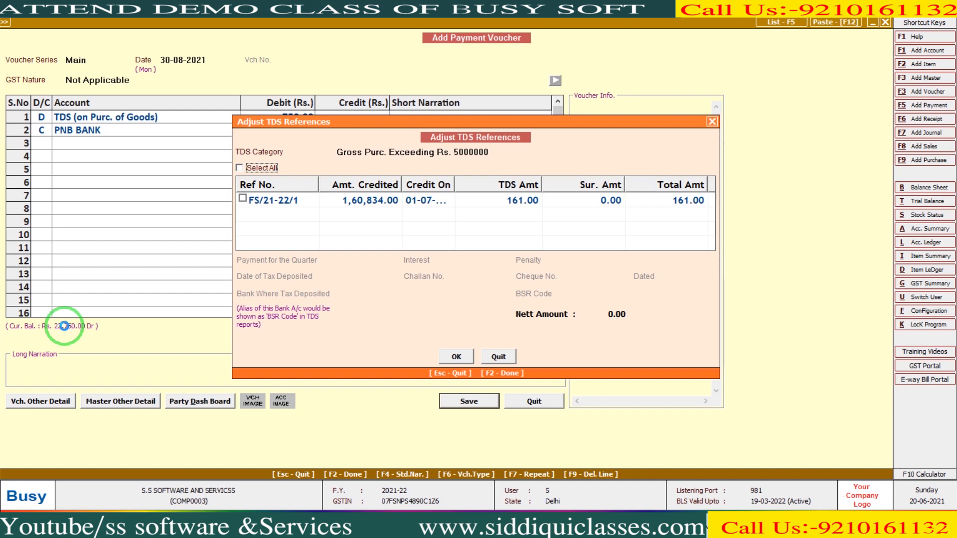
Step: Open the TDS (on Purc. of Goods) ledger up to 04-07-2021 and check the journal voucher for FS SOFTWARE AND SERVICES
key(alt+l)
key(F2)
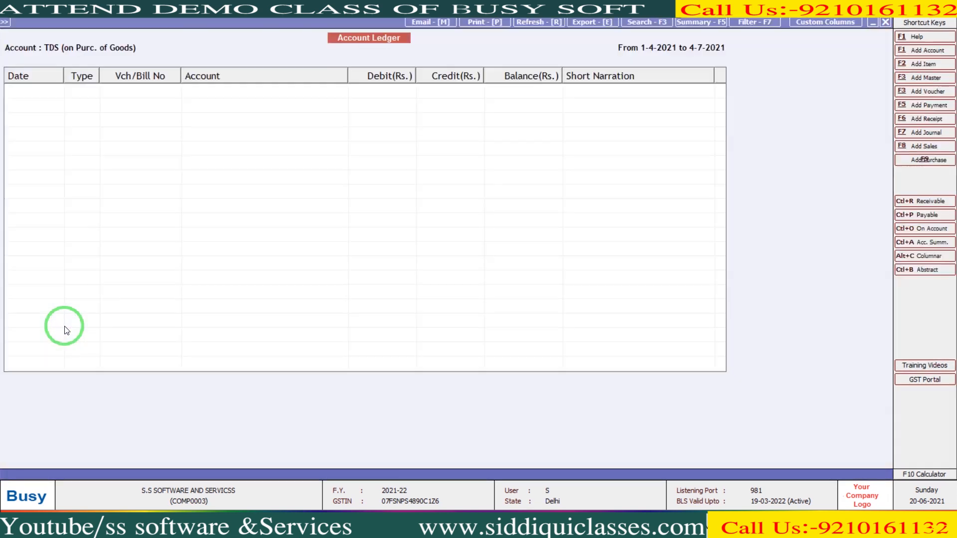
key(Return)
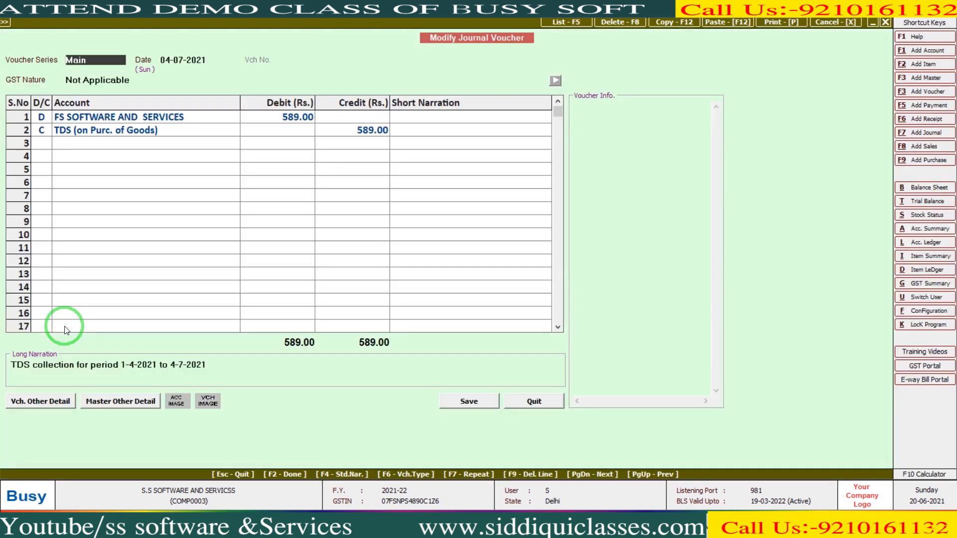
key(Escape)
key(Escape)
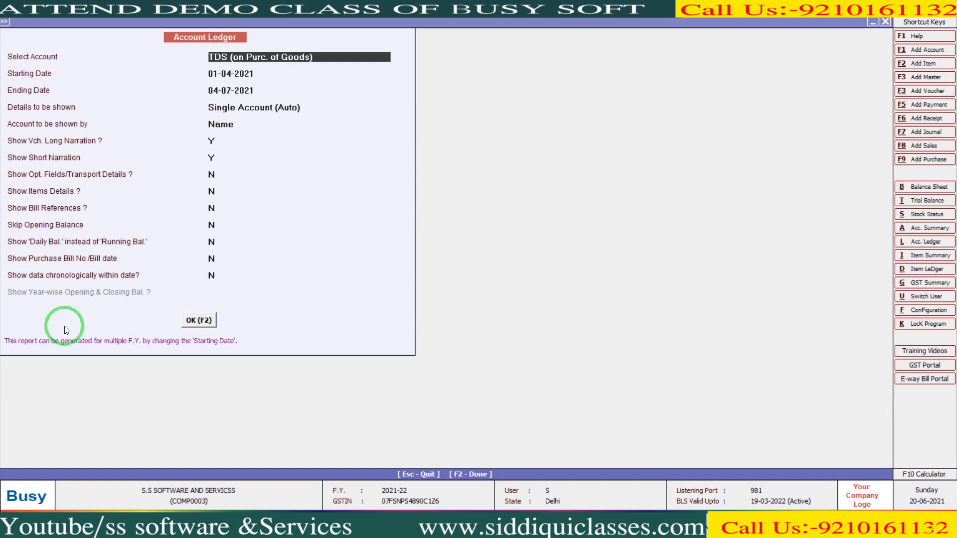
Step: Mark TDS as applicable for FS SOFTWARE AND SERVICES in the 04-07-2021 journal voucher, save it and close the ledger
key(F2)
key(Down)
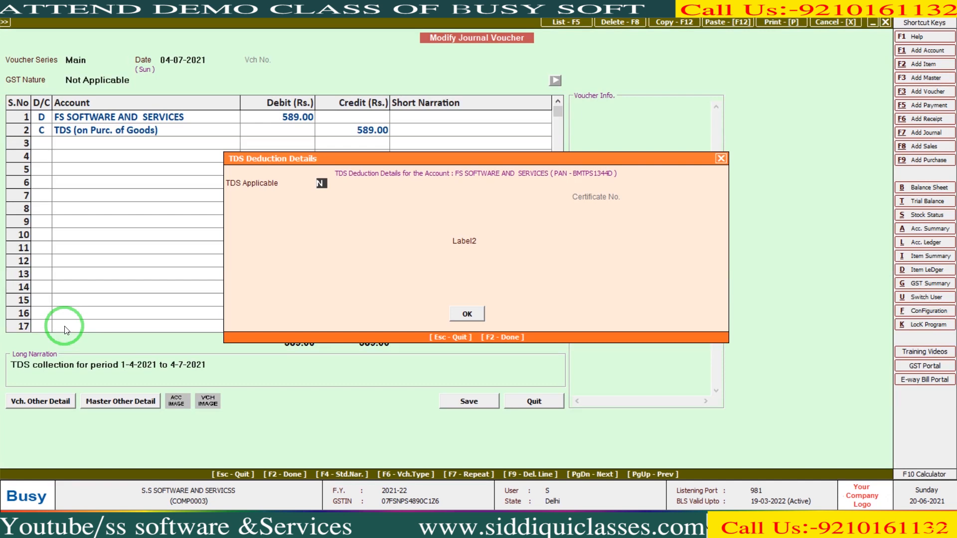
click(321, 182)
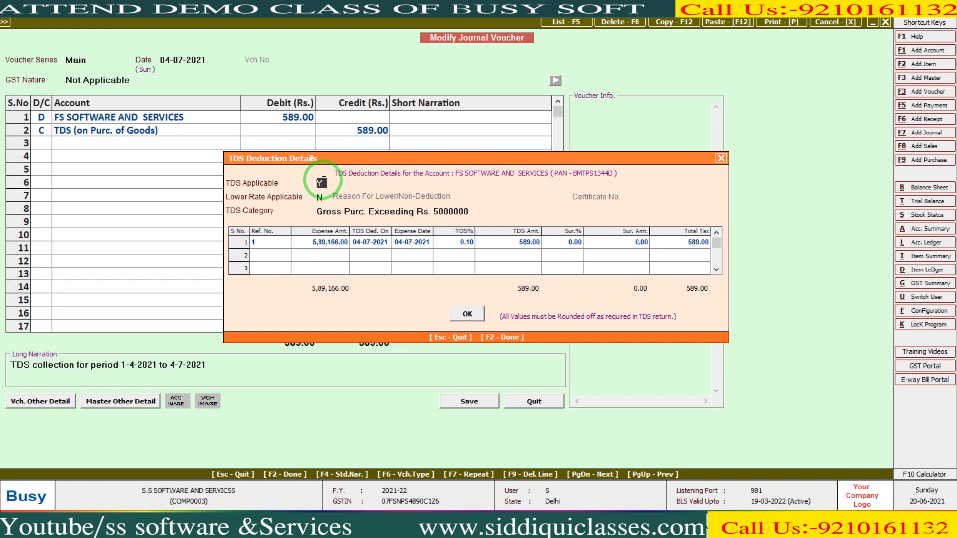
key(Return)
key(Return)
key(Return)
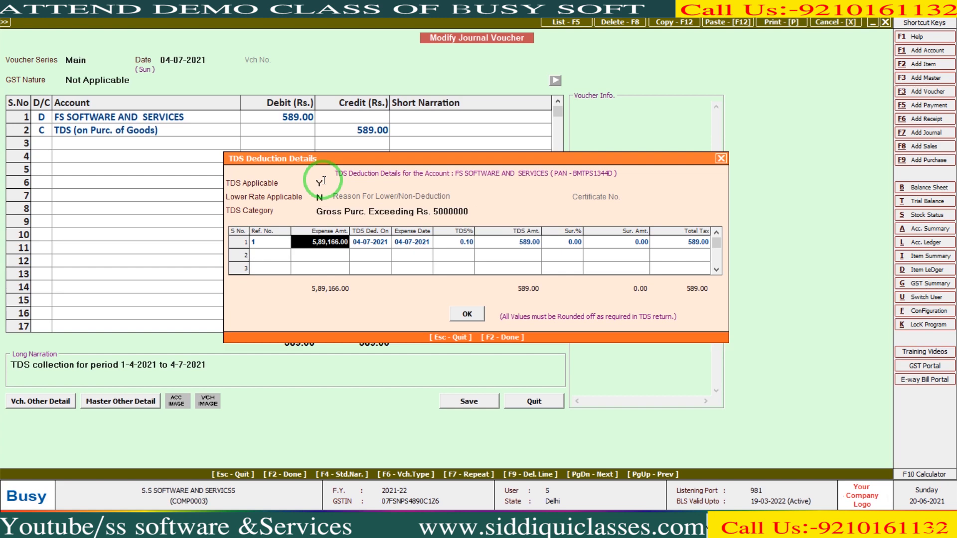
key(F2)
key(F2)
key(Return)
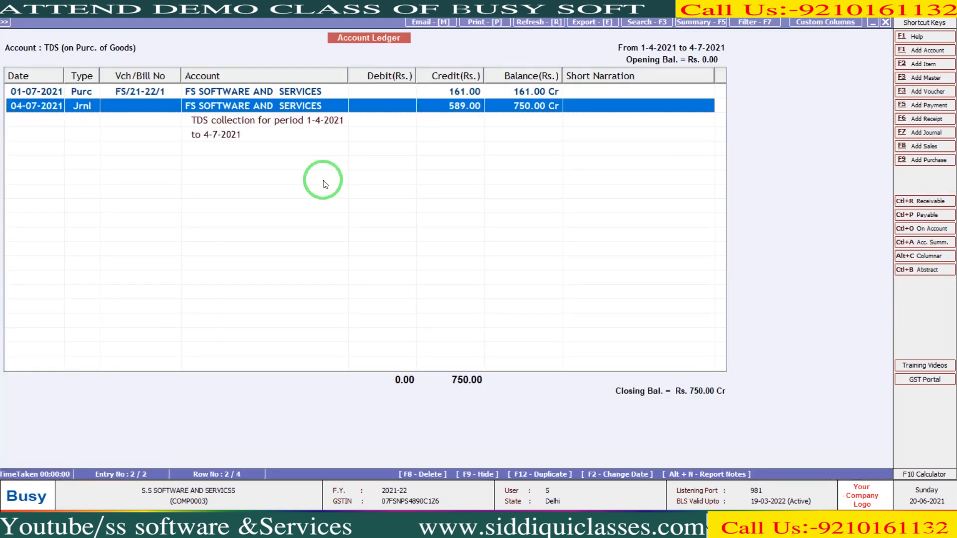
key(Escape)
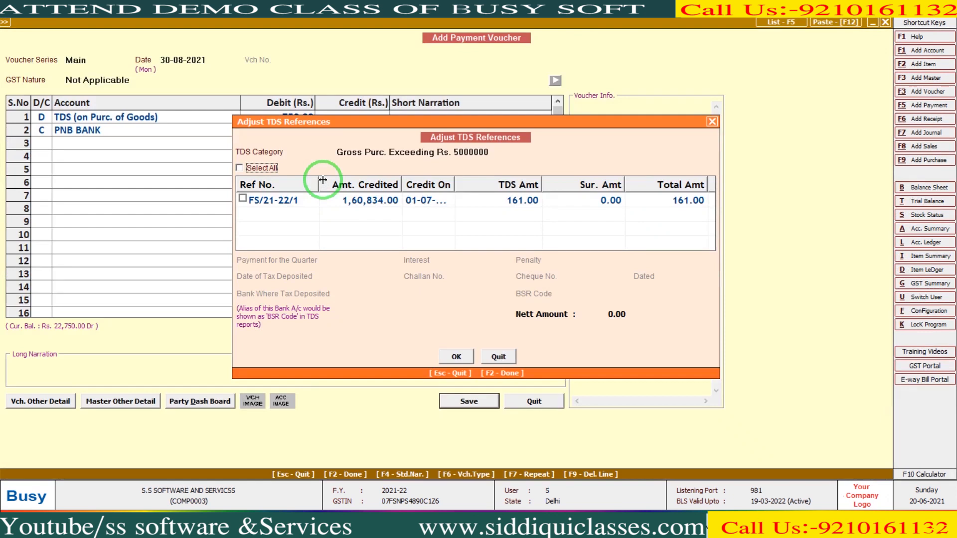
Step: Restart the payment's TDS reference adjustment for Gross Purc. Exceeding Rs. 5000000 and select all references
key(Return)
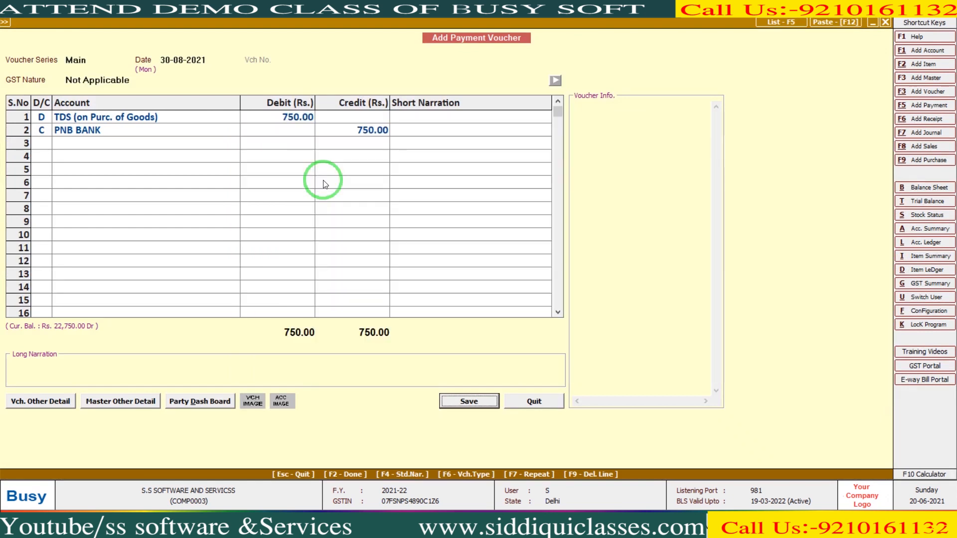
key(Return)
key(Down)
key(Down)
key(Down)
key(Down)
key(Down)
key(Down)
key(Down)
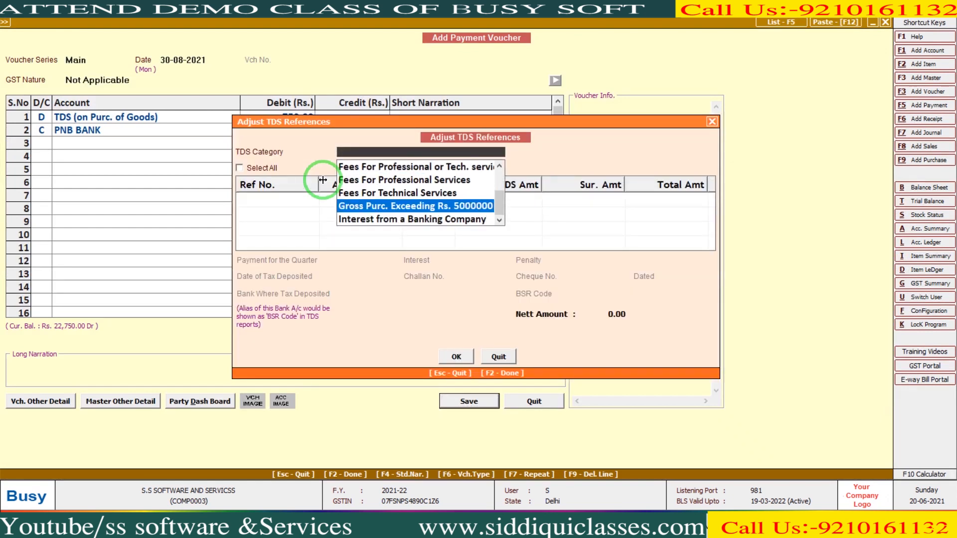
key(Return)
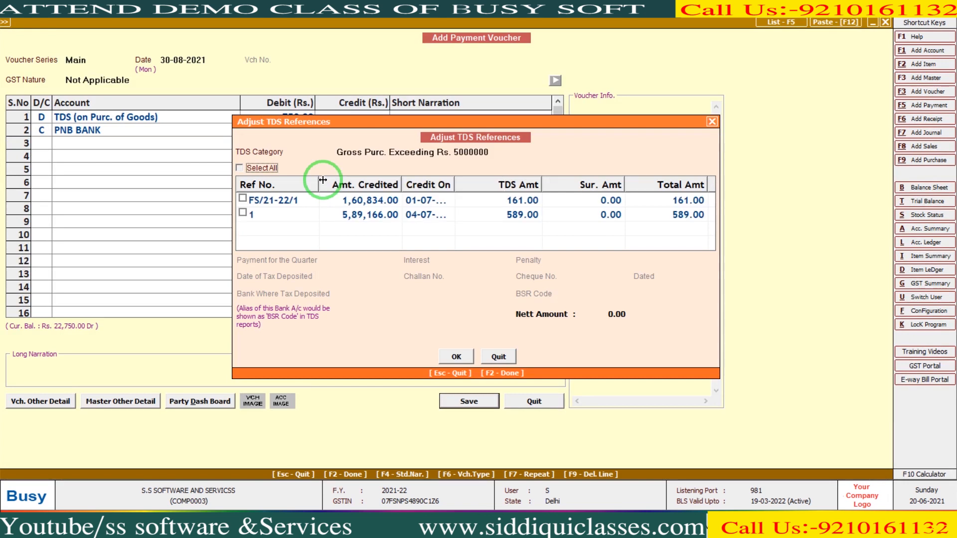
key(space)
key(Return)
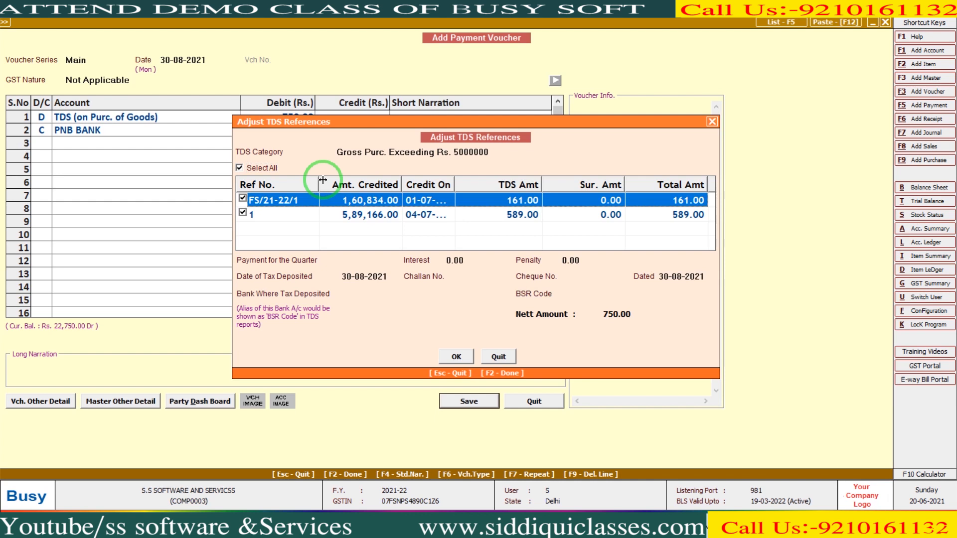
Step: Set the payment quarter to IInd, keep interest and penalty at 0.00, and accept 30-08-2021 as the tax deposit date
key(Return)
key(Down)
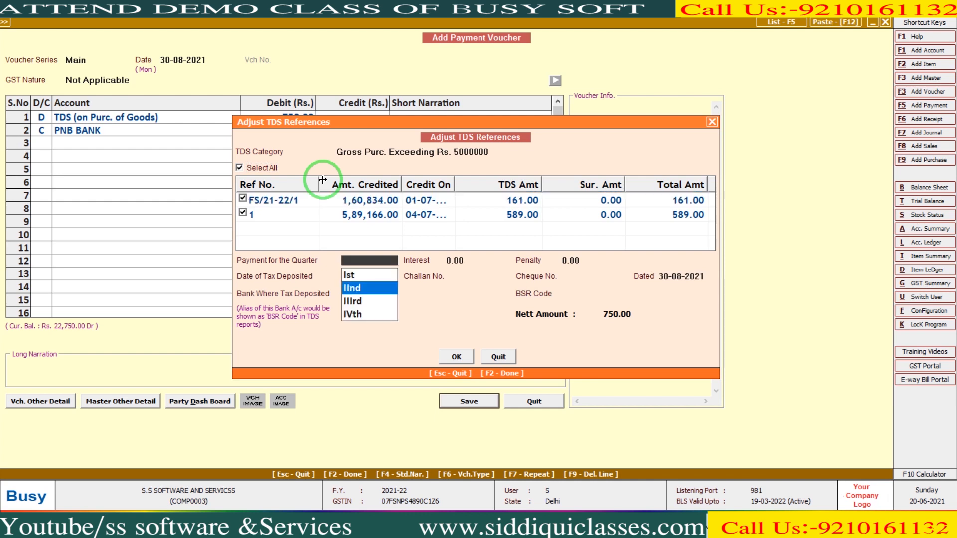
key(Return)
key(Return)
key(Return)
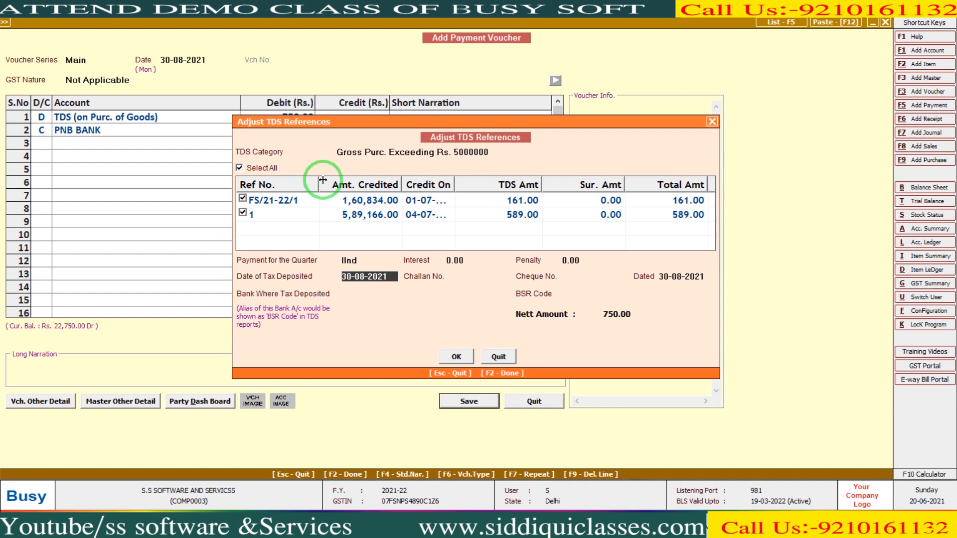
key(Return)
Step: Enter challan number 123456, cheque number 69856 dated 30-08-2021, and PNB BANK as the bank where tax is deposited
text(12345)
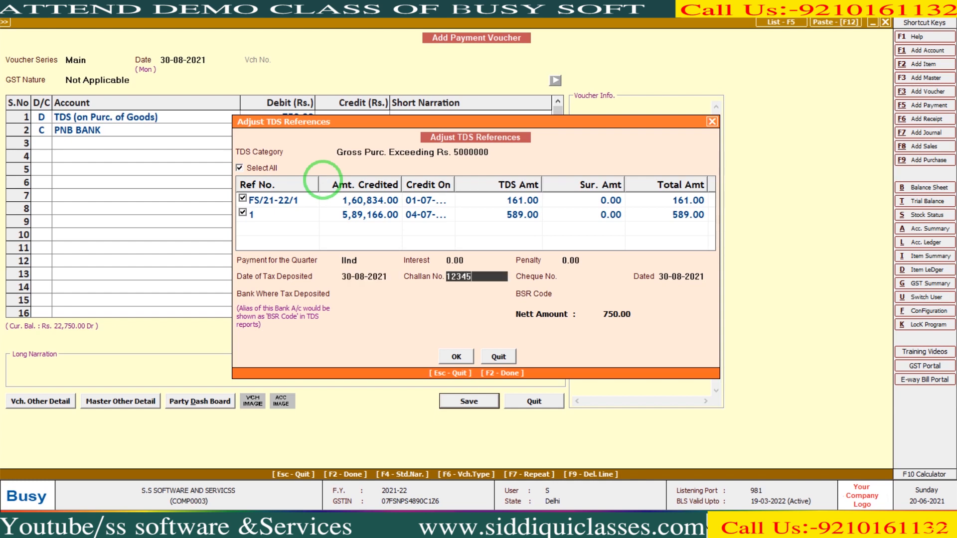
text(6)
key(Return)
text(69856)
key(Return)
key(Return)
key(Return)
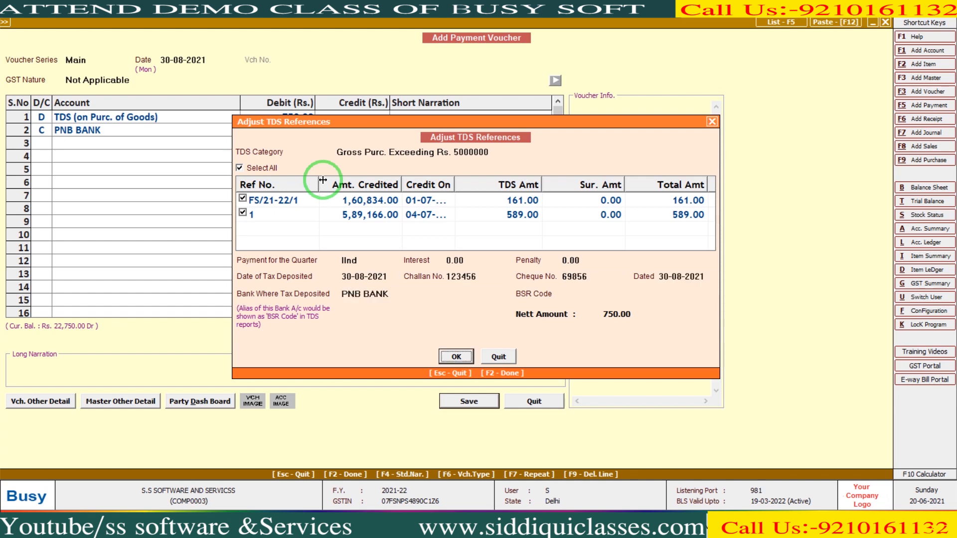
Step: Enter BSR code 0510308, confirm the TDS reference adjustment, save the payment voucher and close voucher entry
key(Up)
text(0510308)
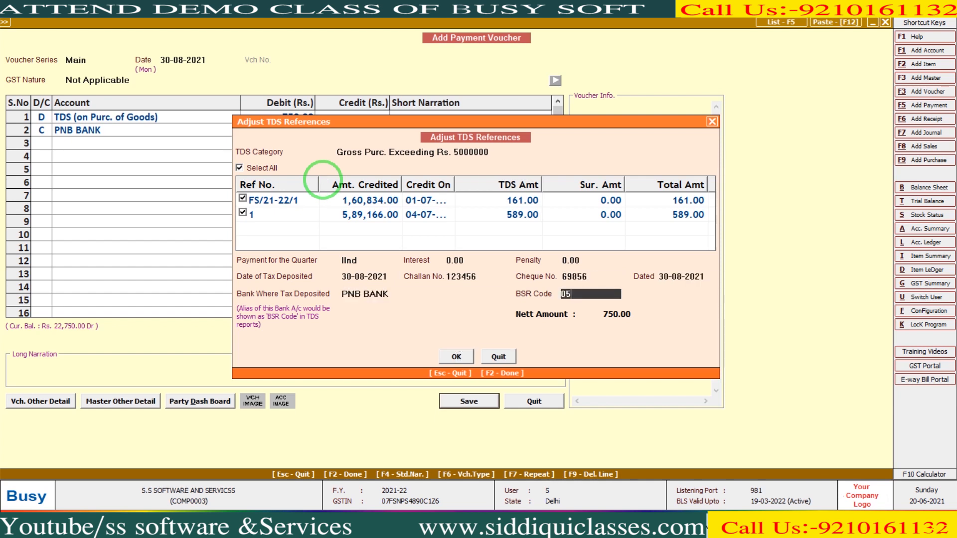
key(Return)
key(Return)
key(F2)
key(Escape)
key(Escape)
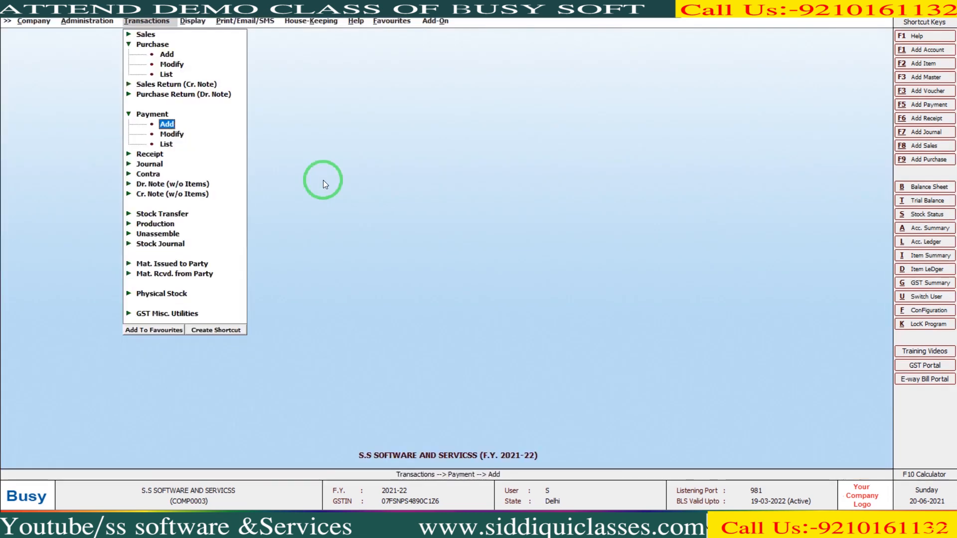
Step: Open the TDS Deduction Details (Non-Salary) report with all references for 01-04-2021 to 30-08-2021, status as on 30-08-2021
key(Right)
key(Right)
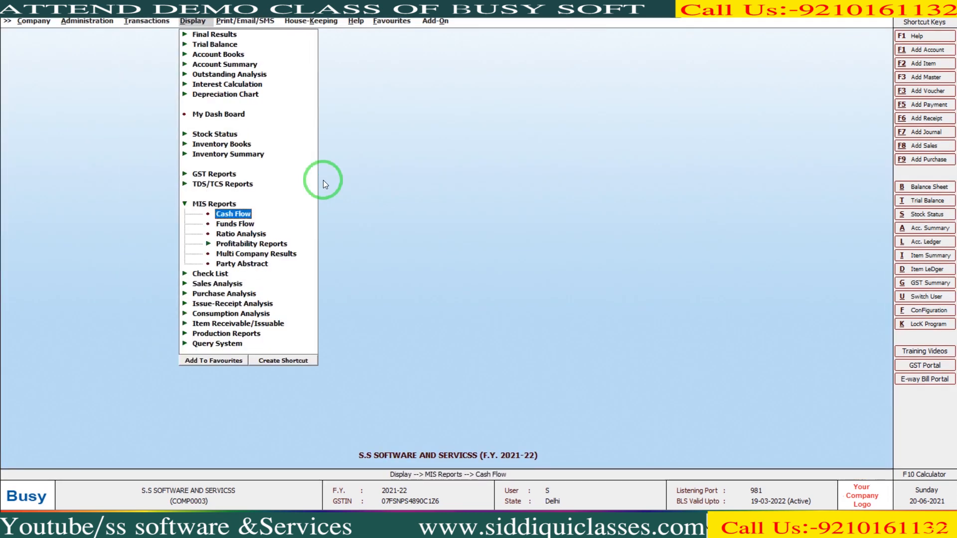
key(Left)
key(Up)
key(Right)
key(Down)
key(Down)
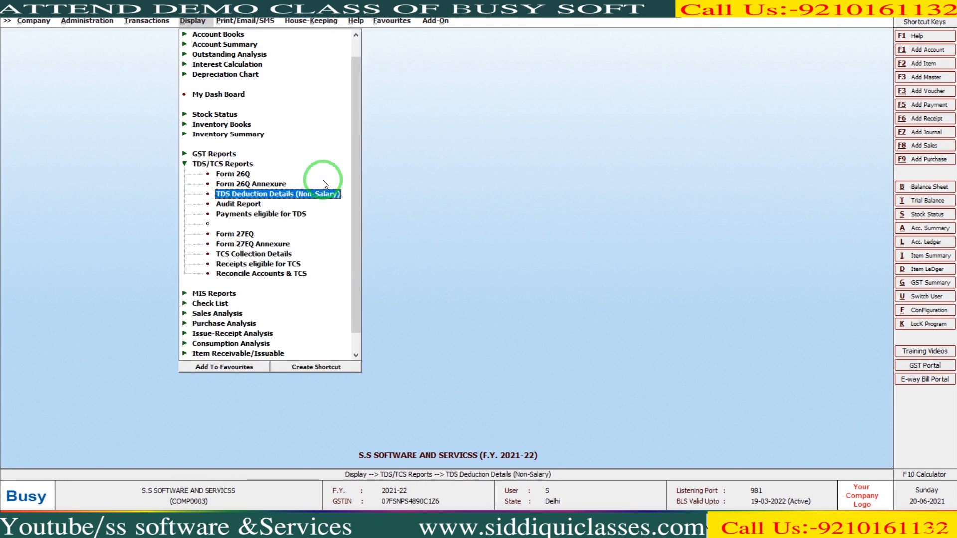
key(Return)
key(Return)
key(Return)
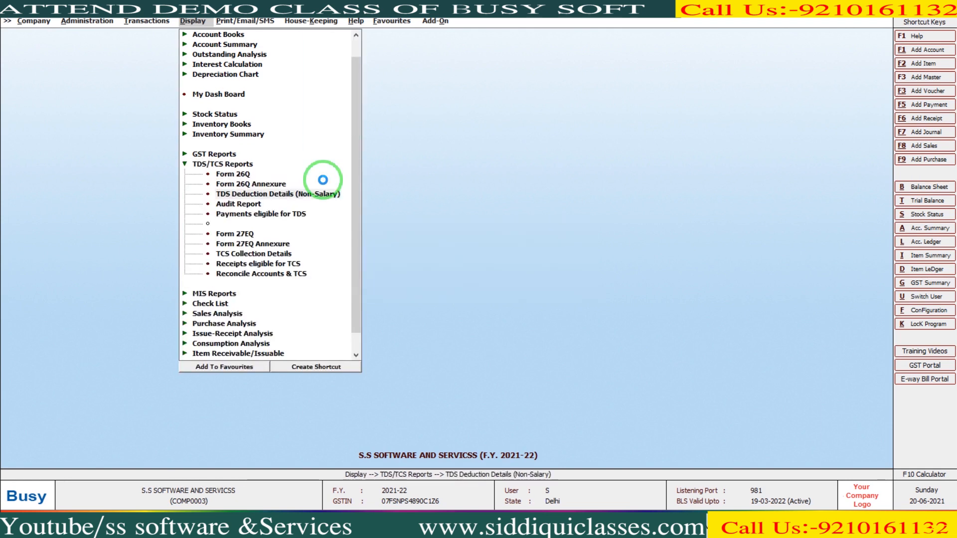
key(F2)
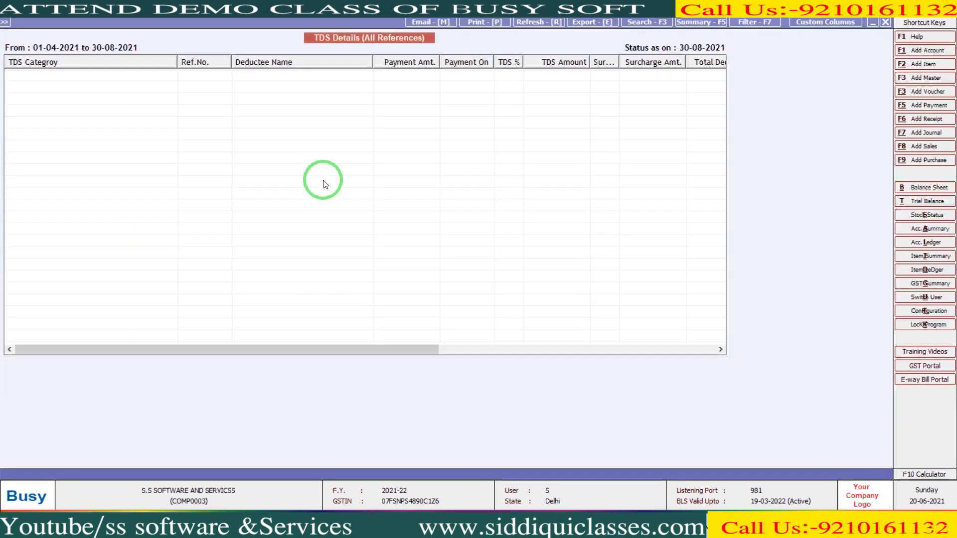
Step: Check the deducted and deposited tax, deposit date, challan, cheque and bank columns for the TDS references, and close the report
key(Right)
key(Right)
key(Right)
key(Right)
key(Right)
key(Right)
key(Right)
key(Right)
key(Right)
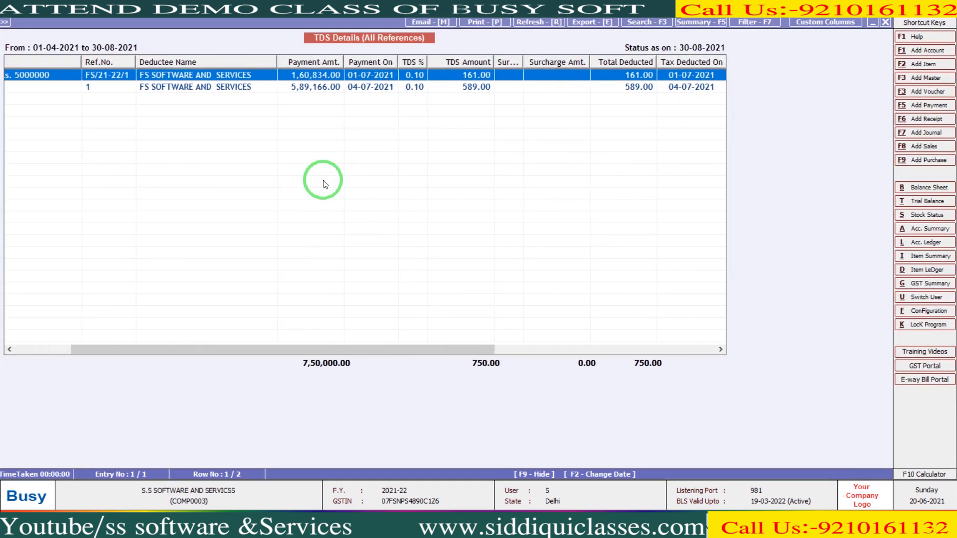
key(Right)
key(Right)
key(Right)
key(Right)
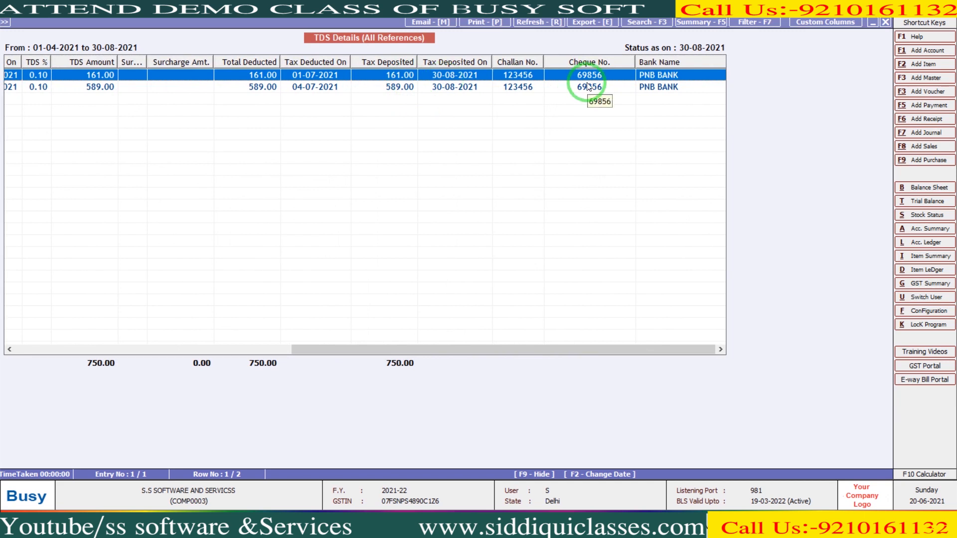
key(Left)
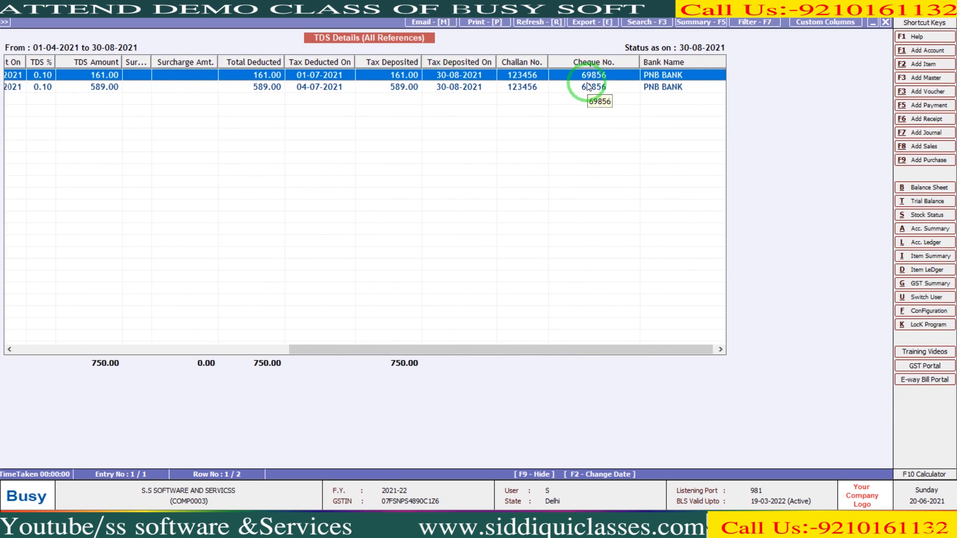
key(Escape)
key(Escape)
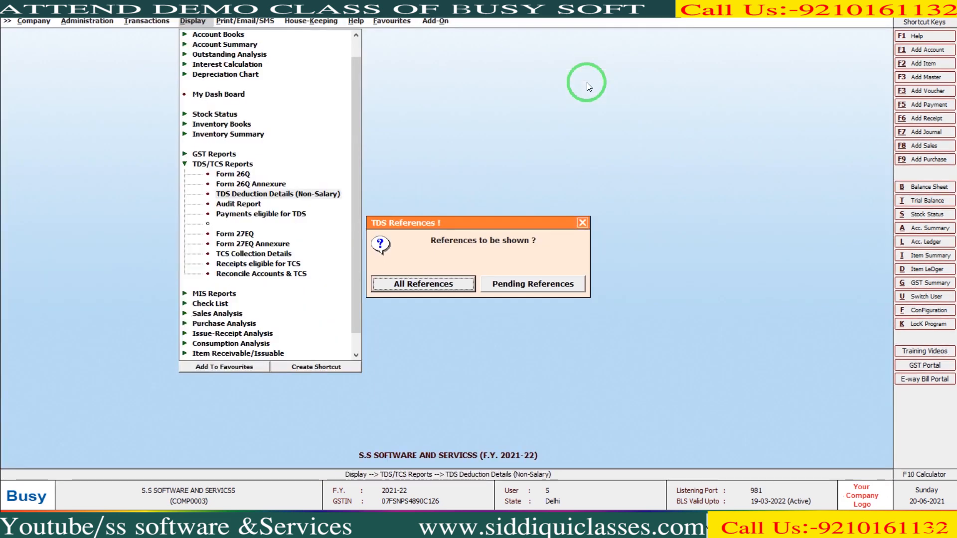
key(Escape)
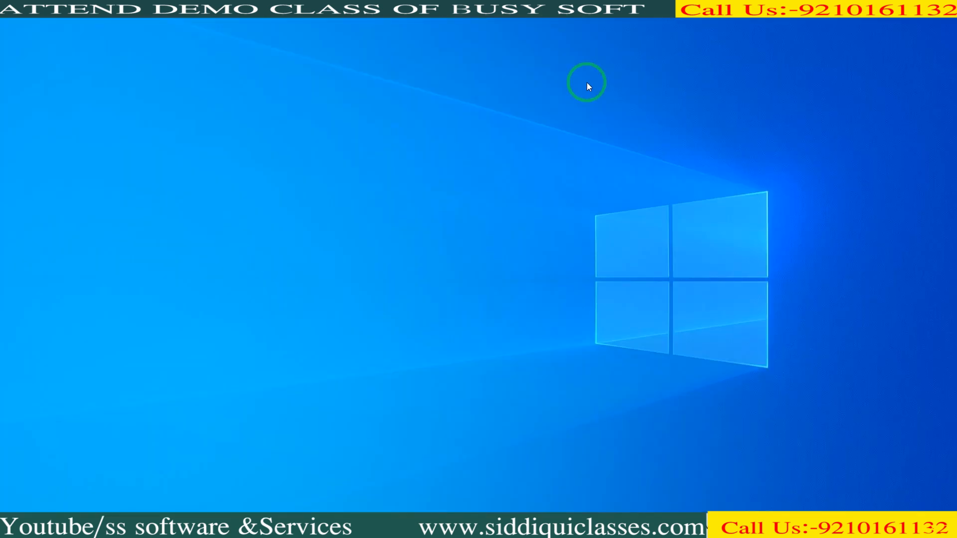